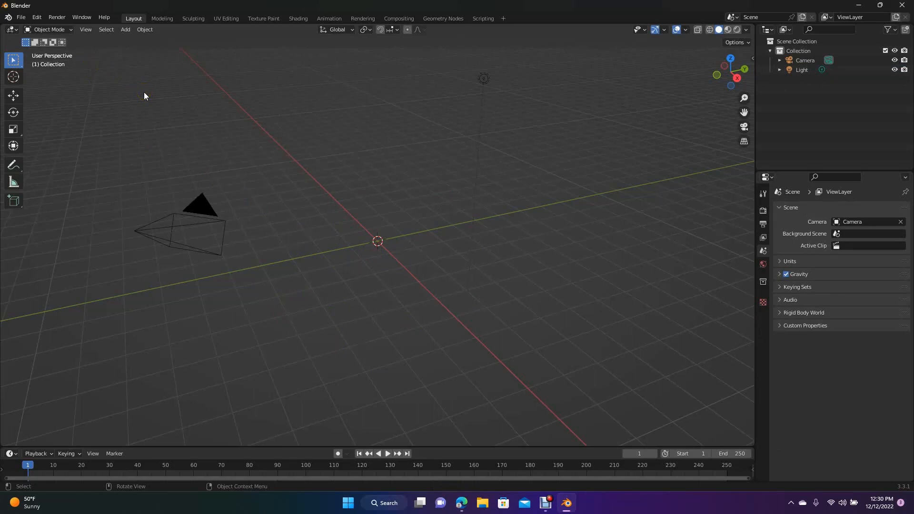
- Add a torus mesh to the empty scene
{"action": "left_click", "coordinate": [129, 30]}
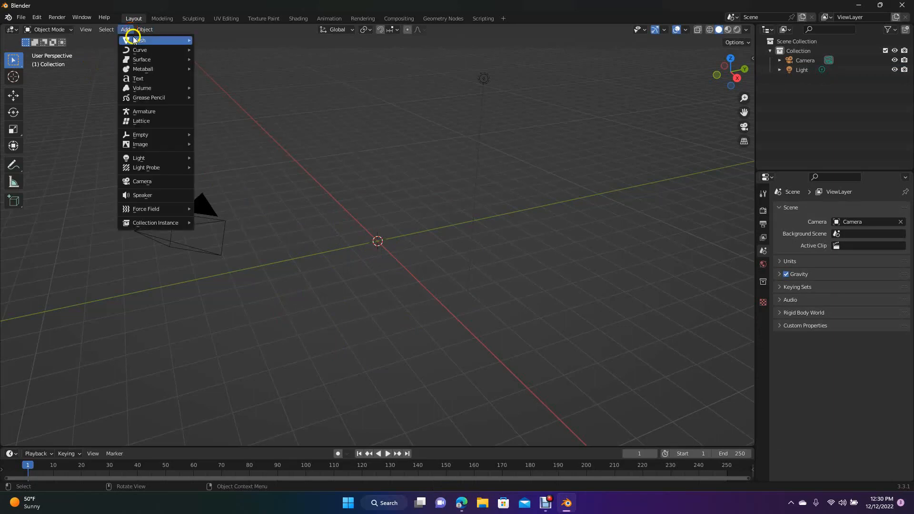
{"action": "mouse_move", "coordinate": [133, 40]}
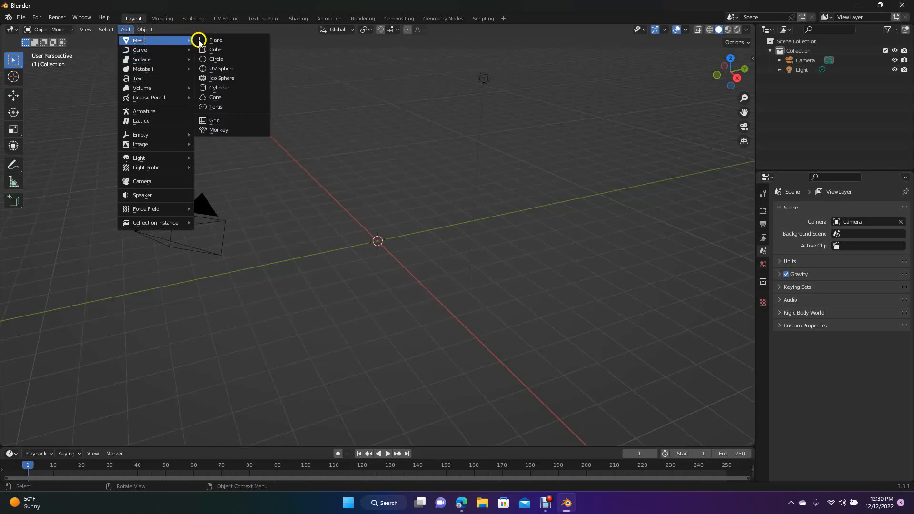
{"action": "left_click", "coordinate": [217, 106]}
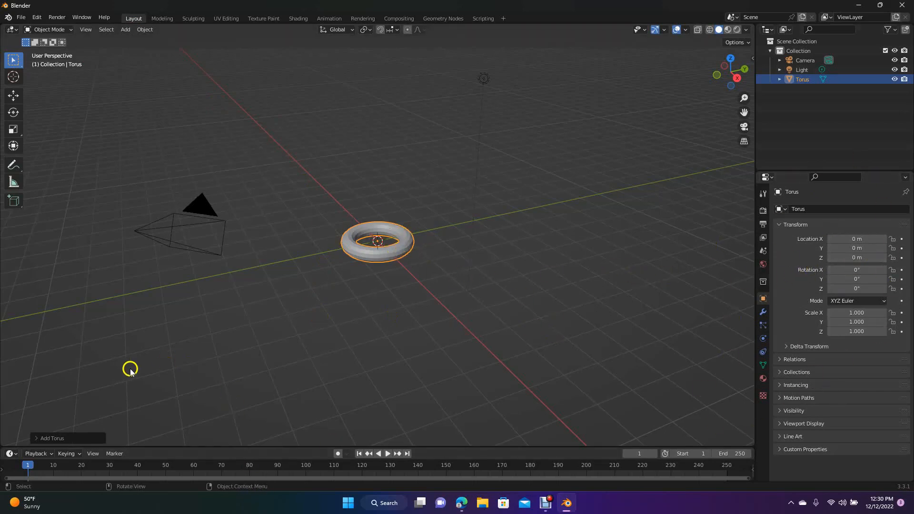
- Set the new torus's major radius to 4 m and its minor radius to 1.2 m
{"action": "left_click", "coordinate": [52, 438]}
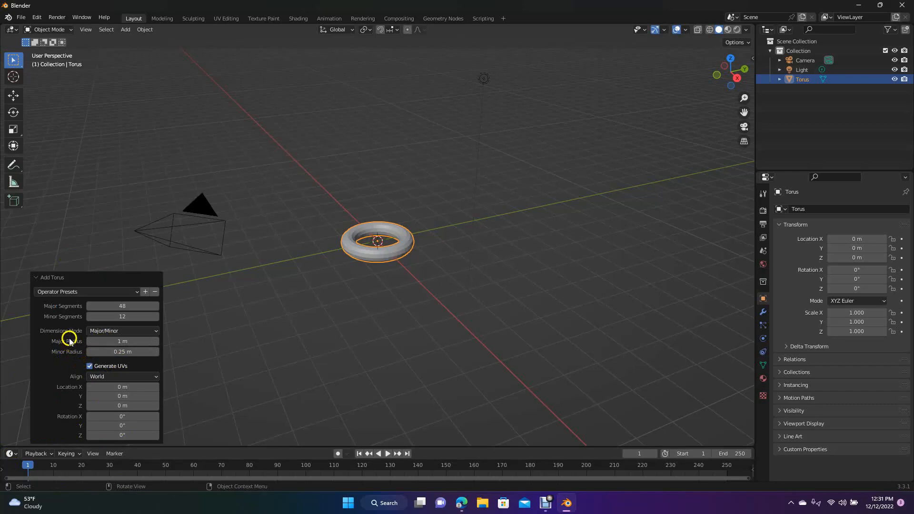
{"action": "left_click", "coordinate": [130, 341]}
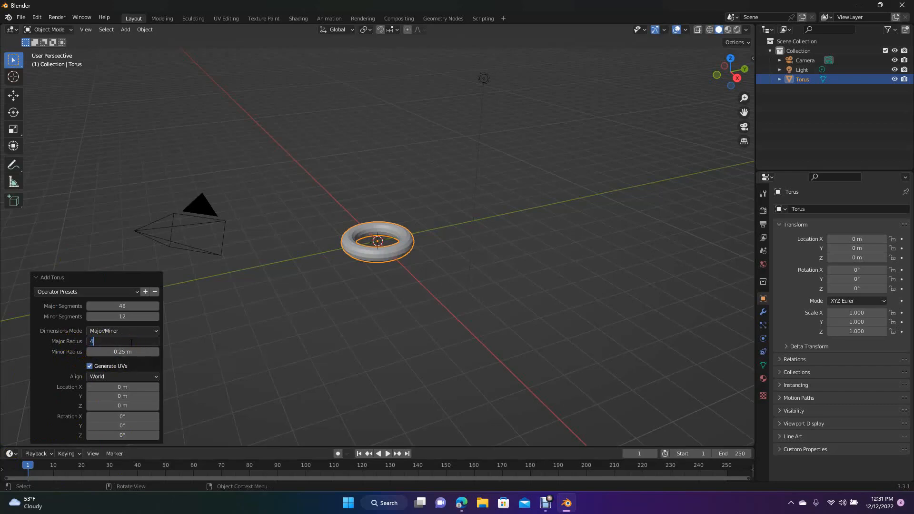
{"action": "type", "text": "4"}
{"action": "key", "text": "Return"}
{"action": "left_click", "coordinate": [122, 353]}
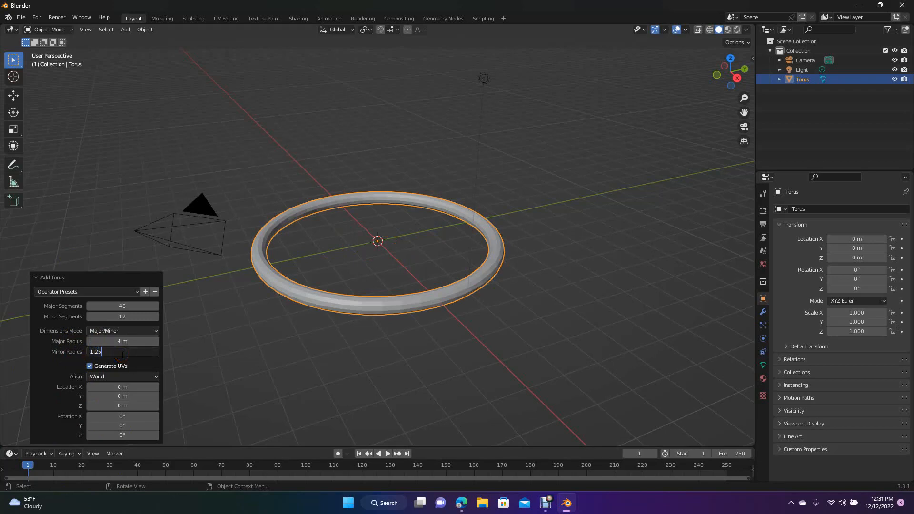
{"action": "type", "text": "1.25"}
{"action": "key", "text": "BackSpace"}
{"action": "key", "text": "Return"}
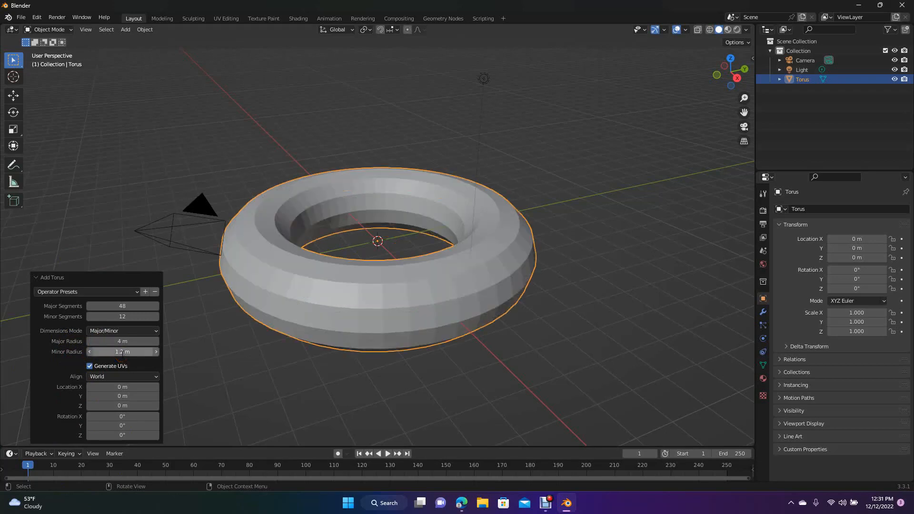
{"action": "left_click", "coordinate": [214, 376]}
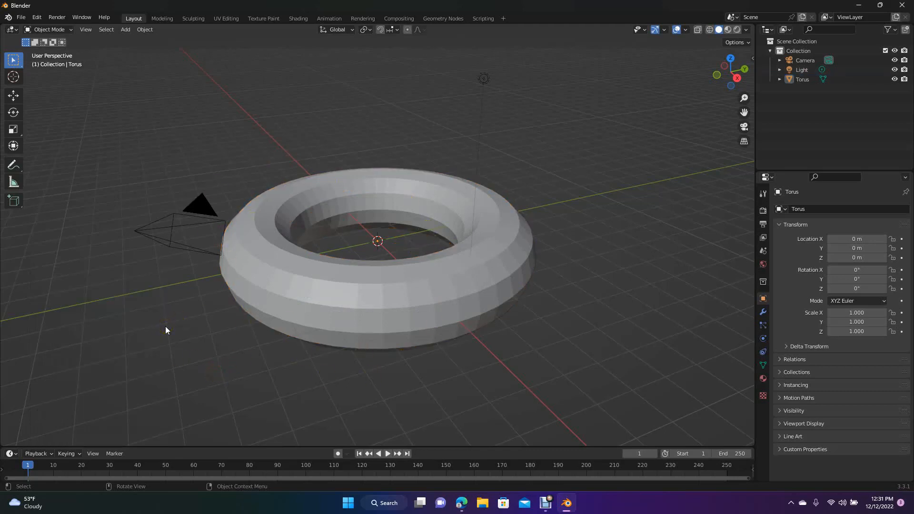
- Switch to the Modeling workspace and, in top view, scale the whole torus mesh down uniformly to about 0.4
{"action": "left_click", "coordinate": [161, 19]}
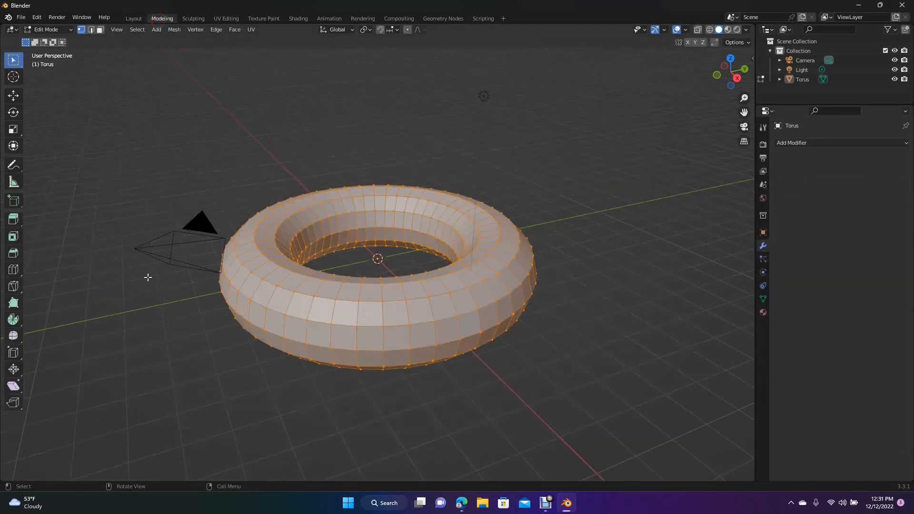
{"action": "key", "text": "KP_7"}
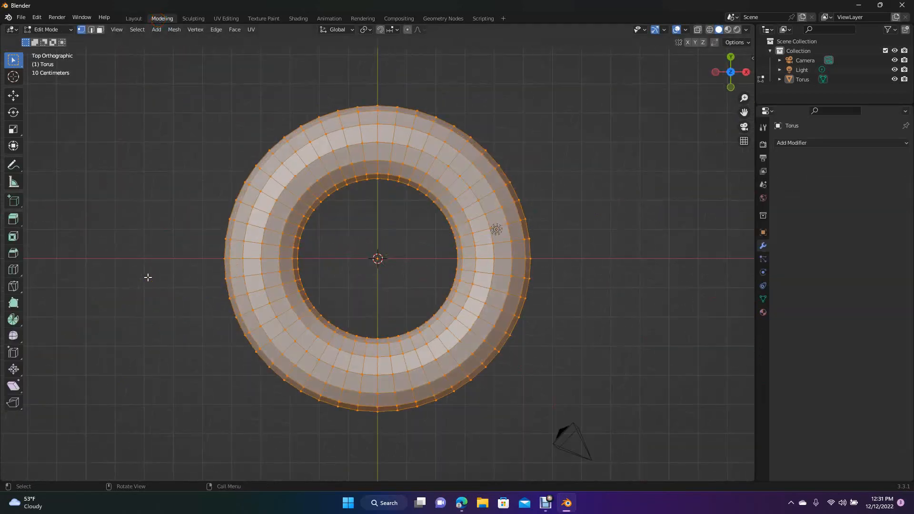
{"action": "key", "text": "s"}
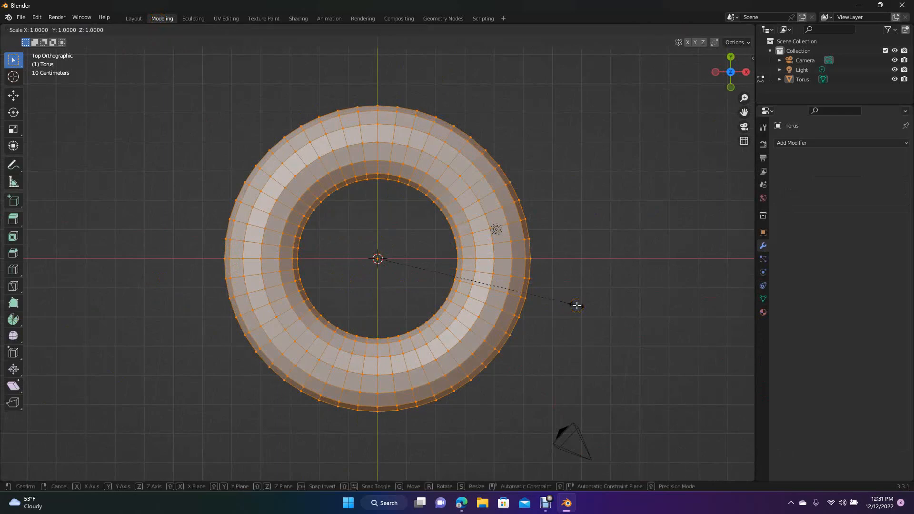
{"action": "left_click", "coordinate": [454, 270]}
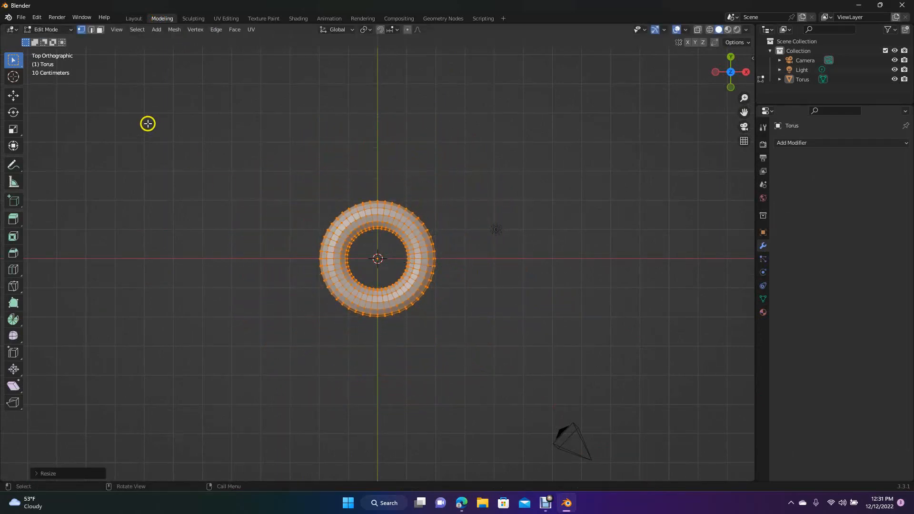
- Move the whole torus mesh along the negative X axis until it sits well clear of the origin, and deselect it
{"action": "left_click", "coordinate": [13, 95]}
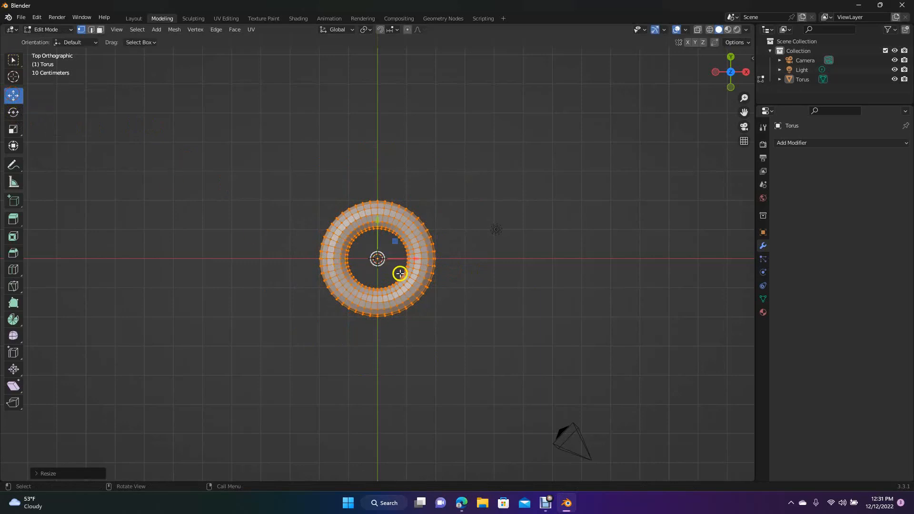
{"action": "left_click_drag", "start_coordinate": [411, 261], "coordinate": [240, 265]}
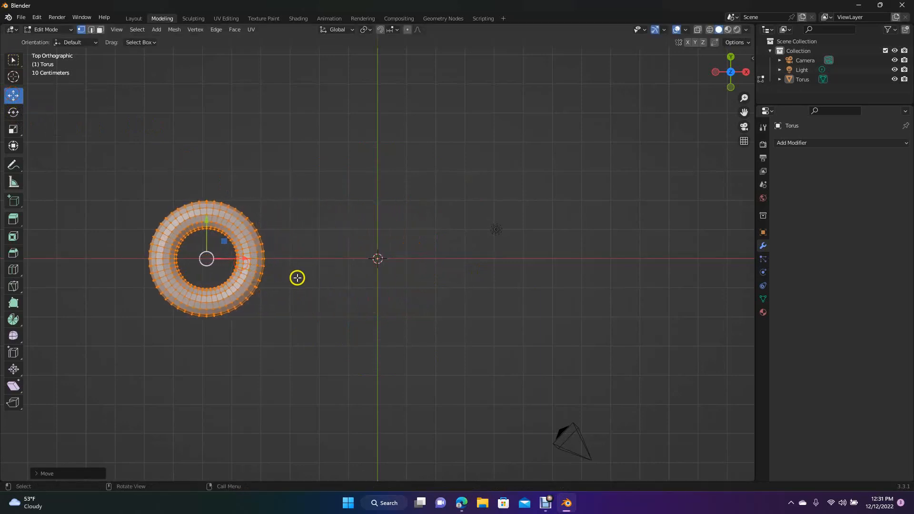
{"action": "left_click", "coordinate": [296, 276]}
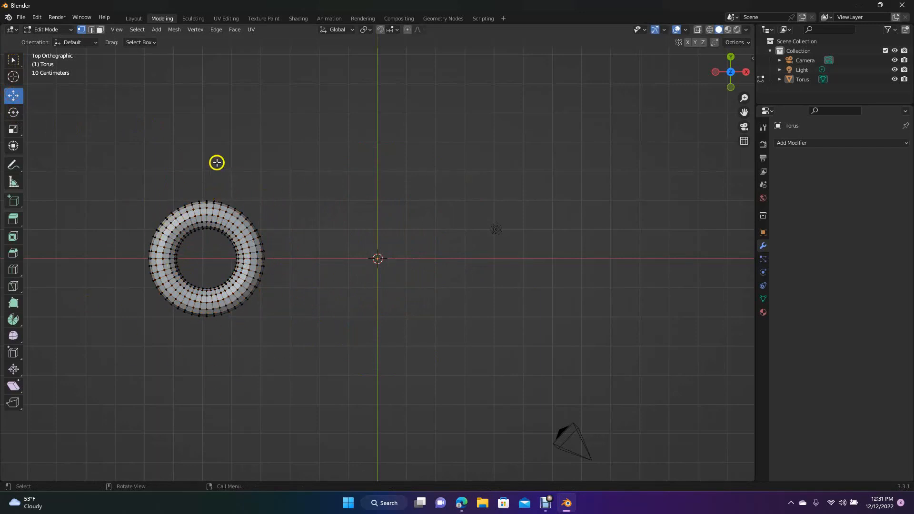
- Compare the torus in Wireframe, Material Preview and Solid viewport shading
{"action": "left_click", "coordinate": [709, 31]}
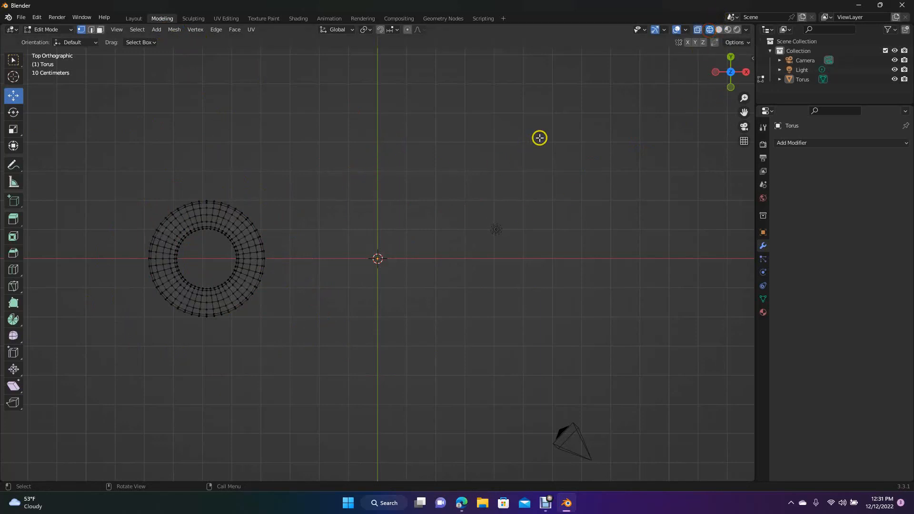
{"action": "left_click", "coordinate": [729, 30]}
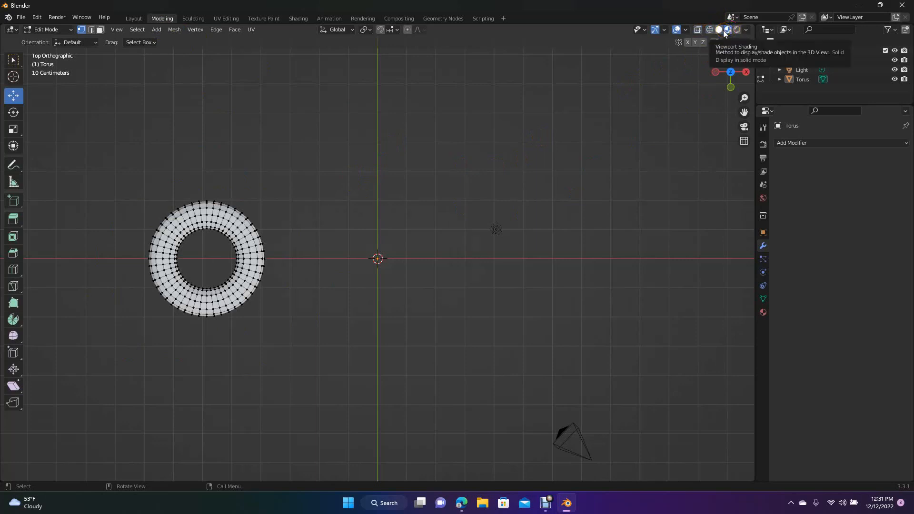
{"action": "left_click", "coordinate": [720, 30]}
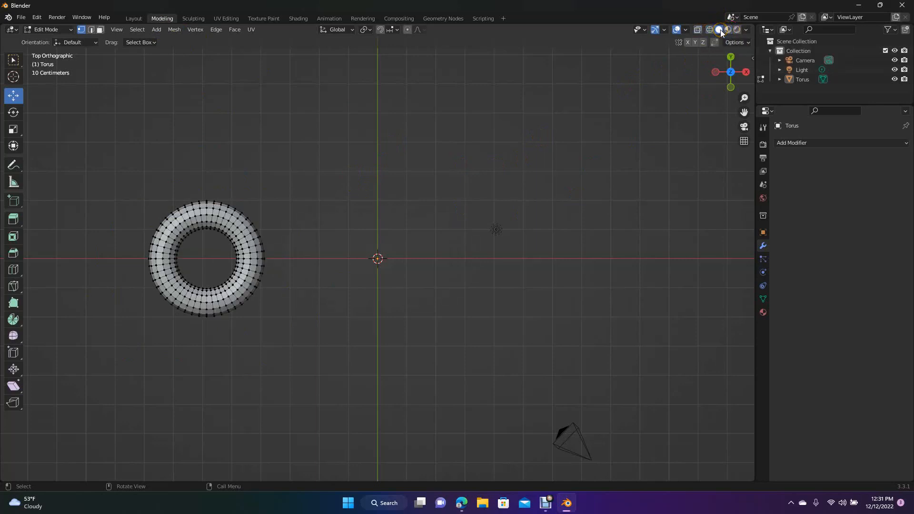
- Box-select the +X half of the torus in Solid shading and examine from another angle which vertices were caught
{"action": "left_click_drag", "start_coordinate": [203, 189], "coordinate": [305, 356]}
{"action": "left_click", "coordinate": [255, 198]}
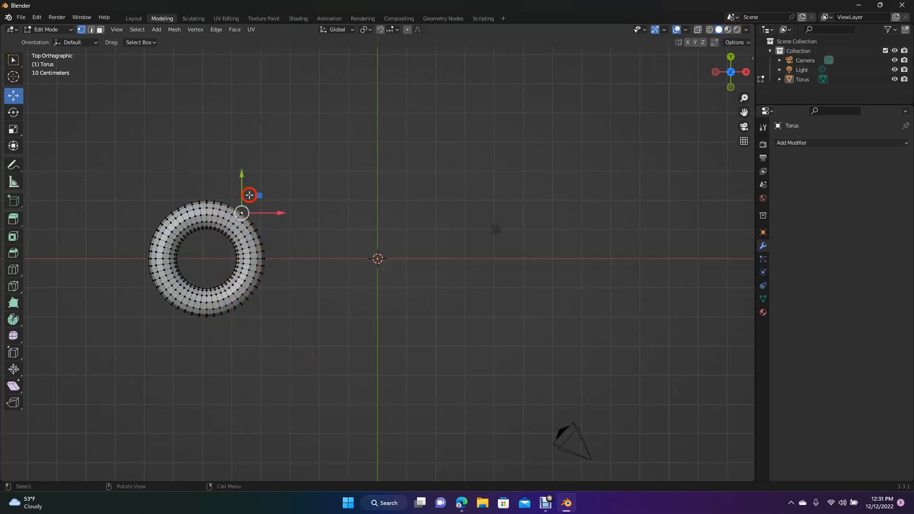
{"action": "left_click_drag", "start_coordinate": [199, 187], "coordinate": [321, 358]}
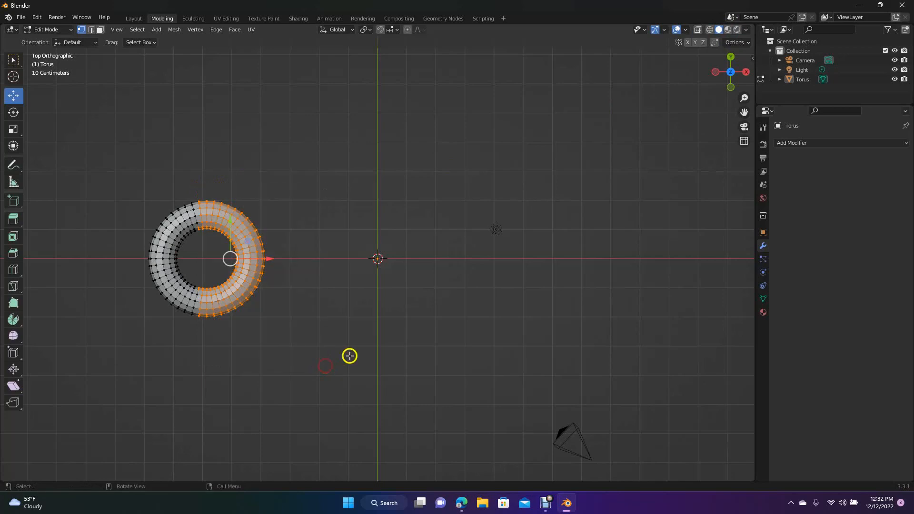
{"action": "left_click_drag", "start_coordinate": [740, 81], "coordinate": [632, 362]}
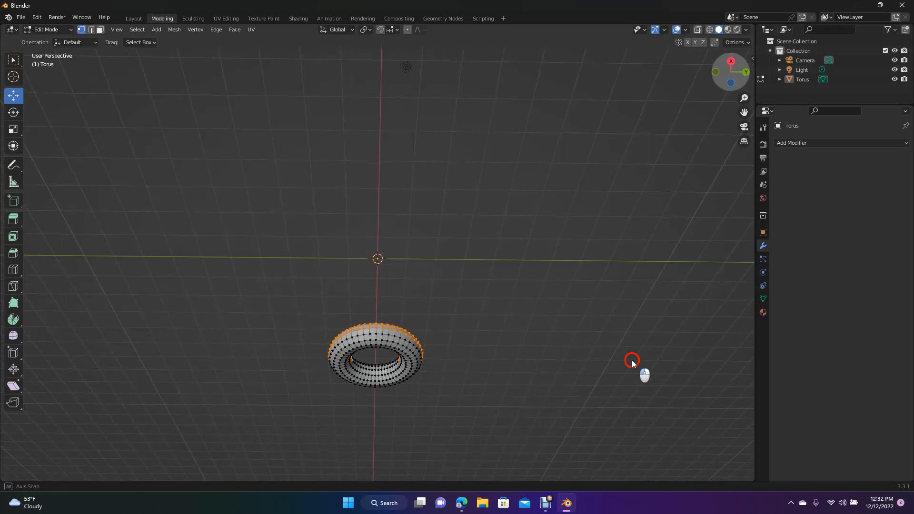
{"action": "left_click_drag", "start_coordinate": [632, 360], "coordinate": [740, 81]}
{"action": "left_click", "coordinate": [731, 73]}
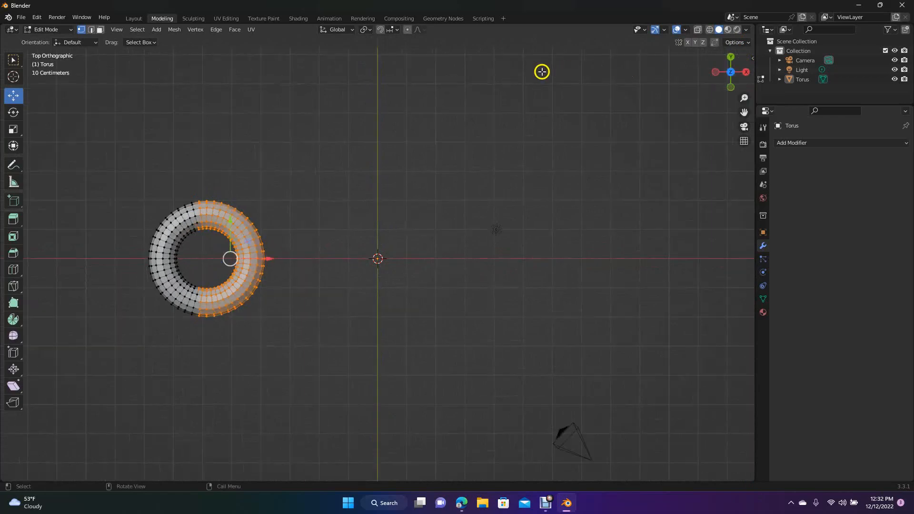
{"action": "left_click", "coordinate": [501, 148]}
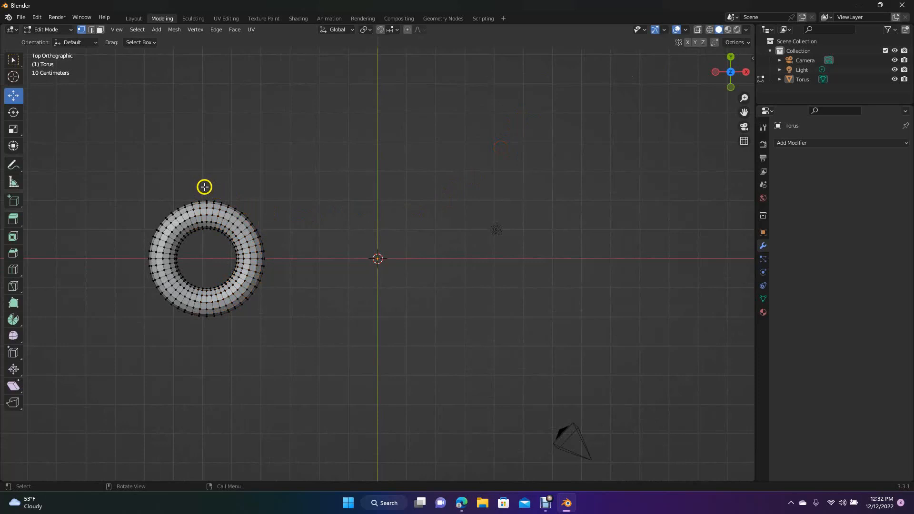
- Try to stretch the torus by moving its +X half, box-selected in Solid shading, along the X axis, and undo the move
{"action": "left_click_drag", "start_coordinate": [205, 186], "coordinate": [324, 381]}
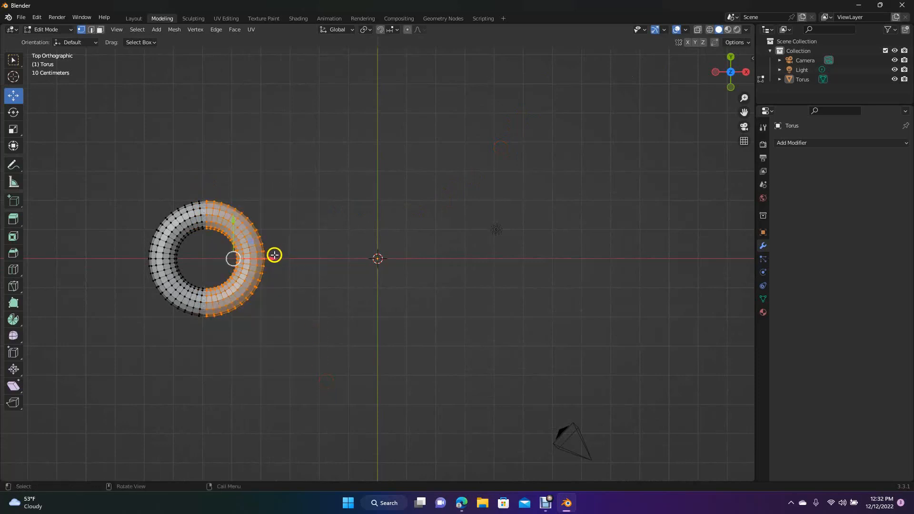
{"action": "left_click_drag", "start_coordinate": [273, 258], "coordinate": [352, 269]}
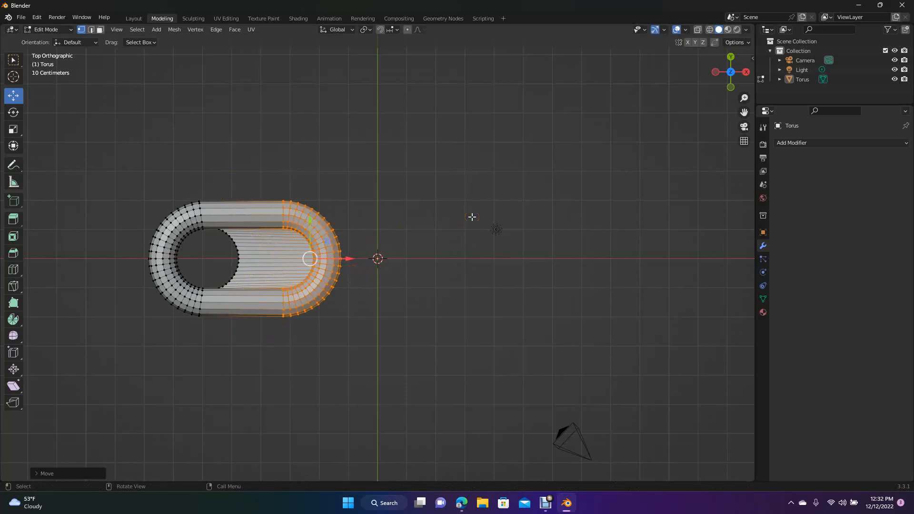
{"action": "key", "text": "ctrl+z"}
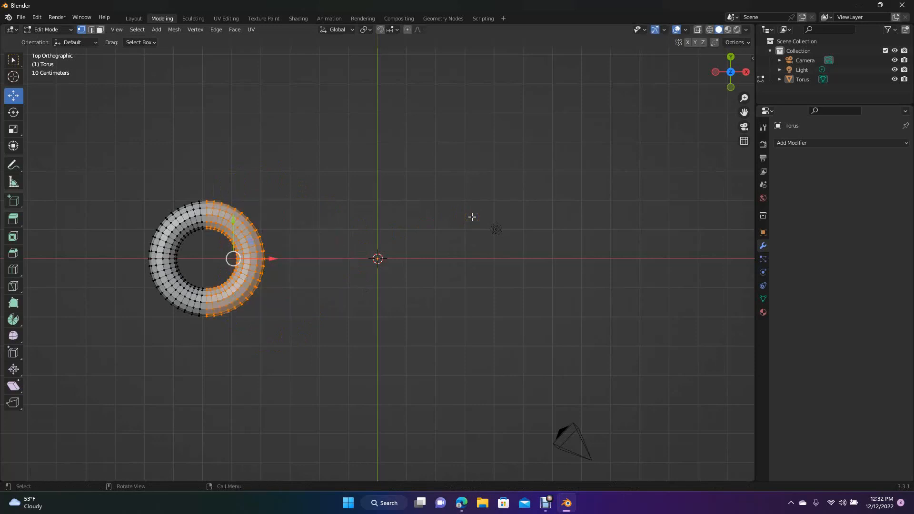
{"action": "left_click", "coordinate": [495, 208]}
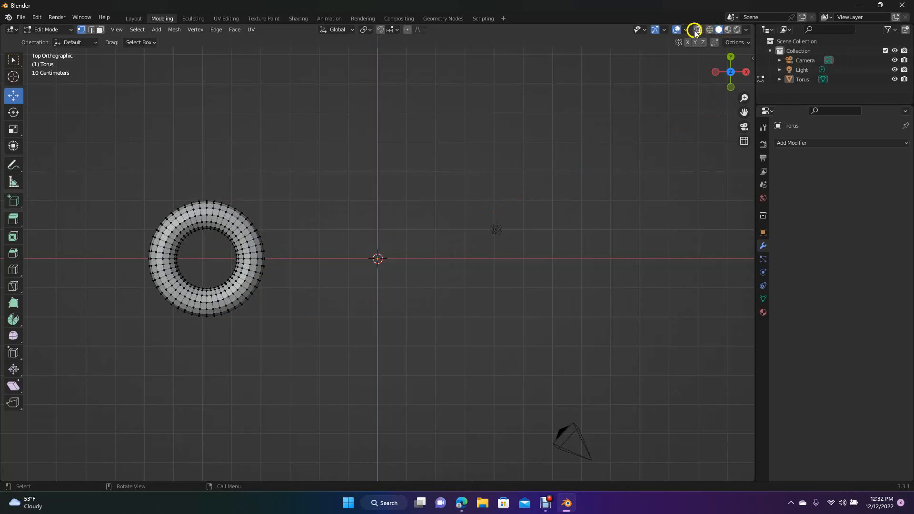
- In Wireframe shading, box-select the +X half of the torus and move it along positive X to form an elongated chain link
{"action": "left_click", "coordinate": [709, 30]}
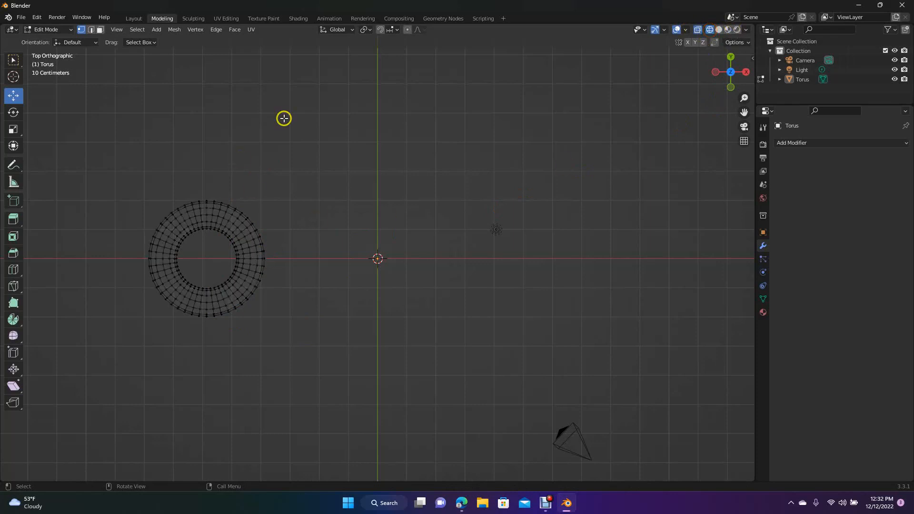
{"action": "left_click_drag", "start_coordinate": [203, 190], "coordinate": [296, 347]}
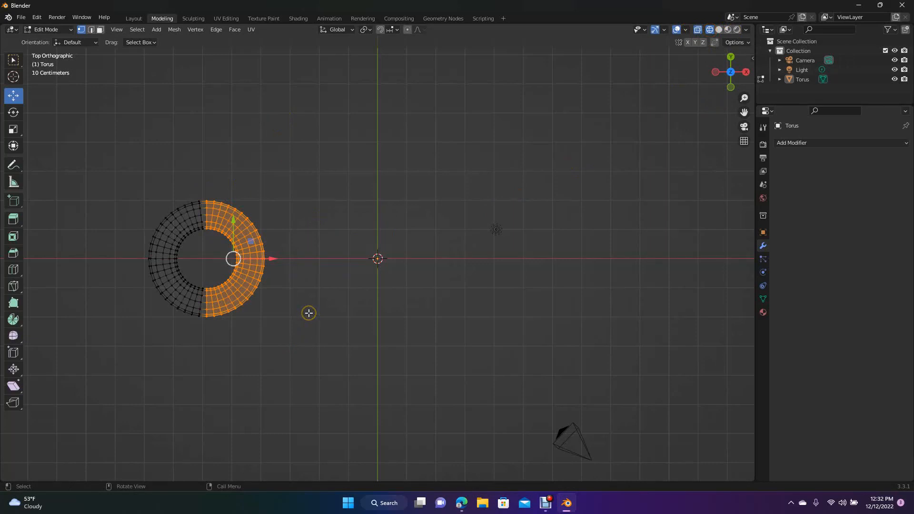
{"action": "left_click_drag", "start_coordinate": [272, 258], "coordinate": [353, 270]}
{"action": "left_click", "coordinate": [347, 327]}
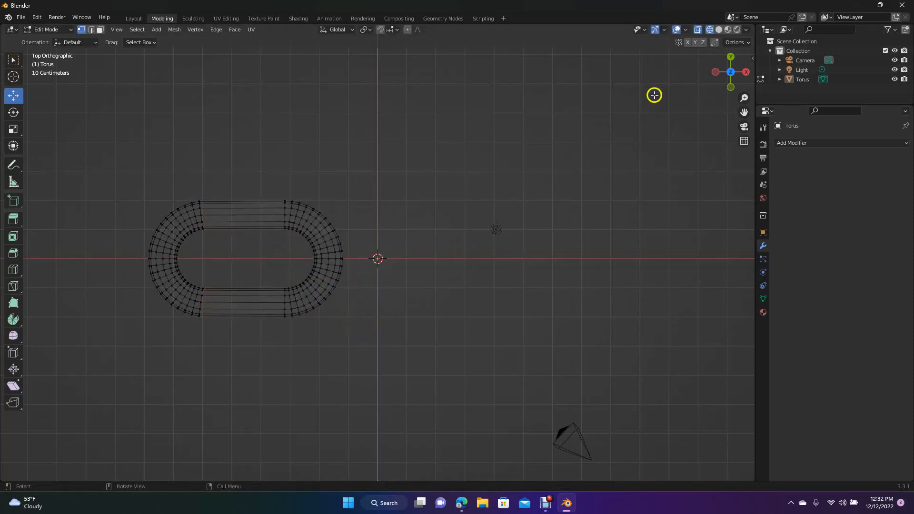
- Set the viewport shading to Rendered and return to the Layout workspace, viewing the stretched link from above at an angle
{"action": "left_click", "coordinate": [720, 30]}
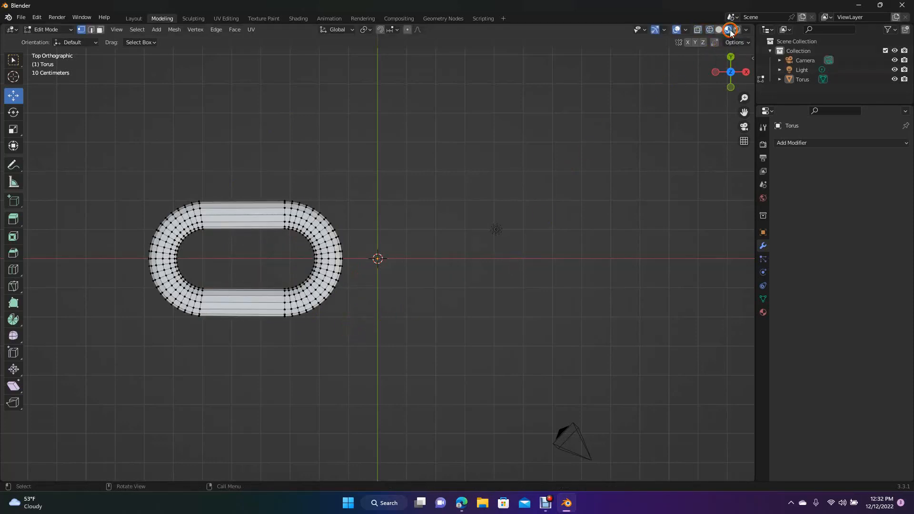
{"action": "left_click", "coordinate": [721, 32]}
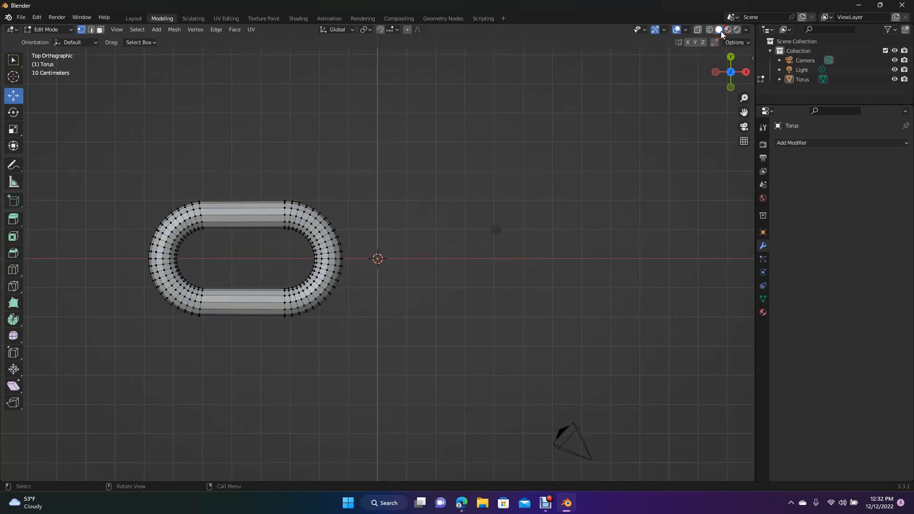
{"action": "left_click", "coordinate": [736, 31]}
{"action": "left_click", "coordinate": [500, 158]}
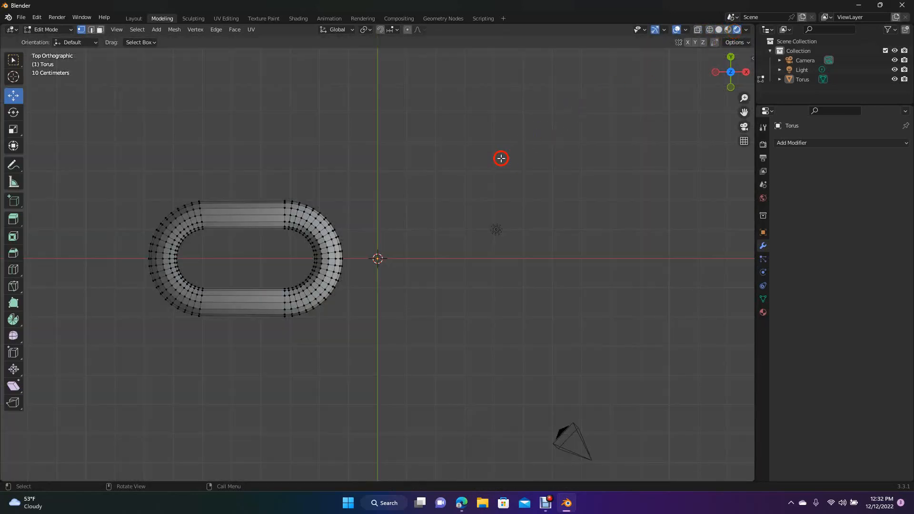
{"action": "left_click", "coordinate": [134, 18]}
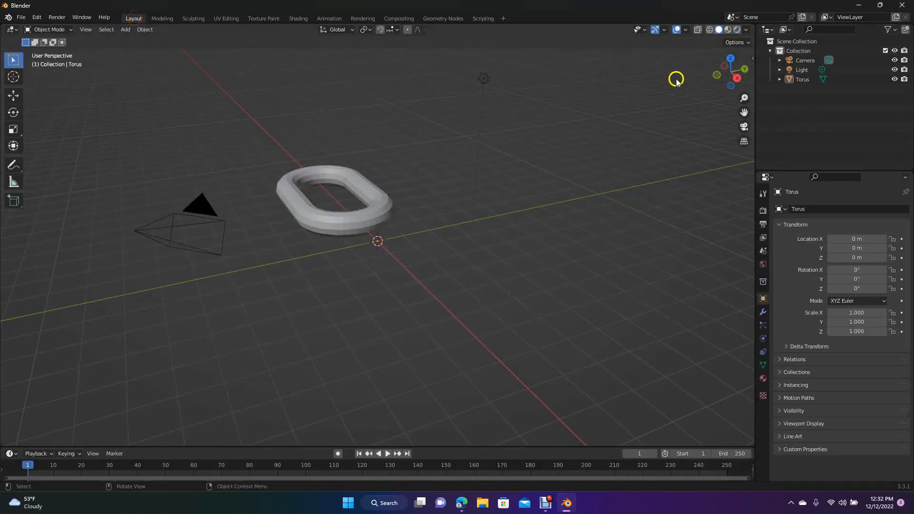
{"action": "left_click_drag", "start_coordinate": [725, 82], "coordinate": [38, 138]}
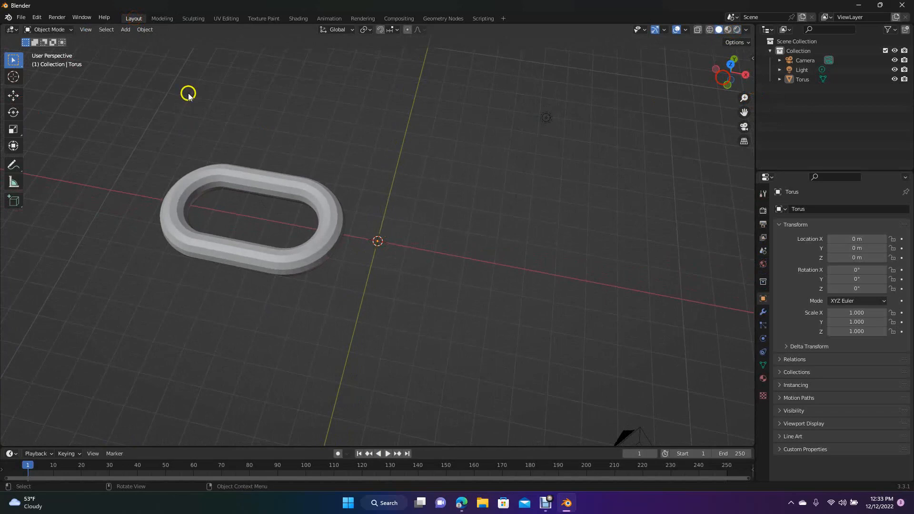
- Add a Subdivision Surface modifier to the elongated torus link and set its viewport levels to 2
{"action": "left_click", "coordinate": [11, 98]}
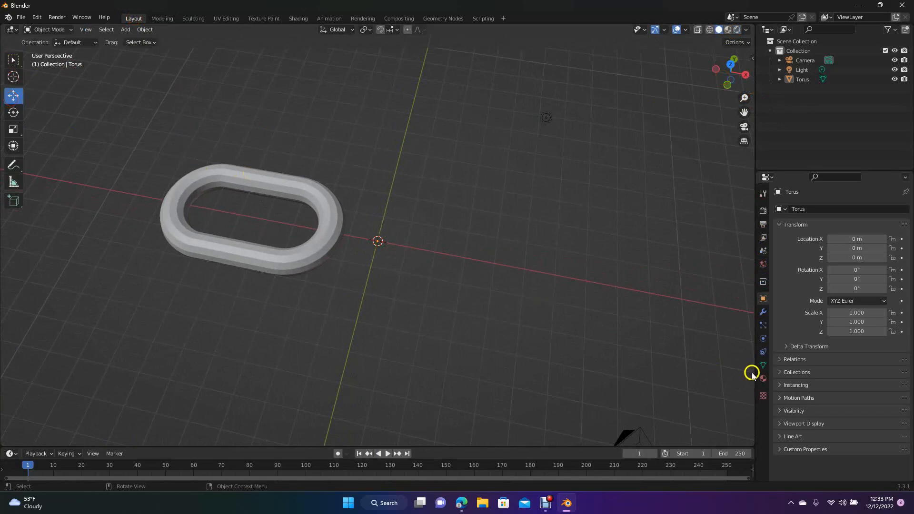
{"action": "left_click", "coordinate": [763, 314]}
{"action": "left_click", "coordinate": [795, 209]}
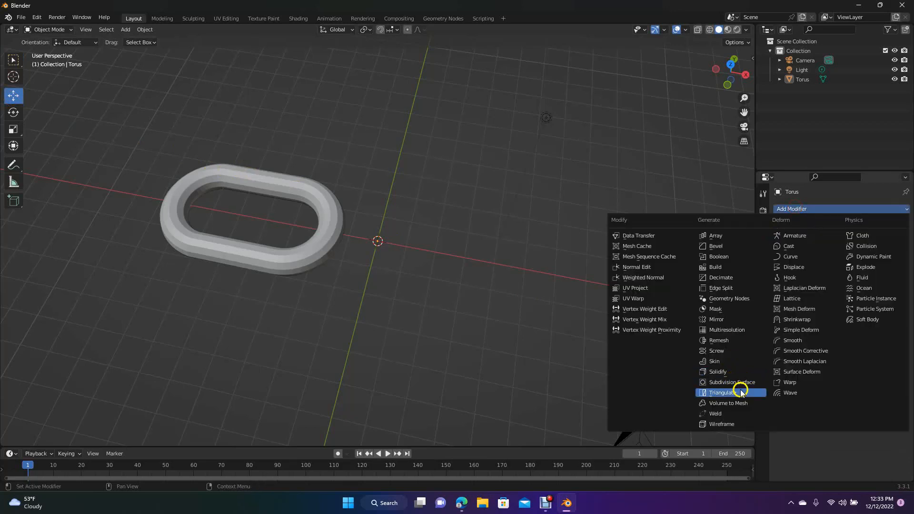
{"action": "left_click", "coordinate": [332, 213]}
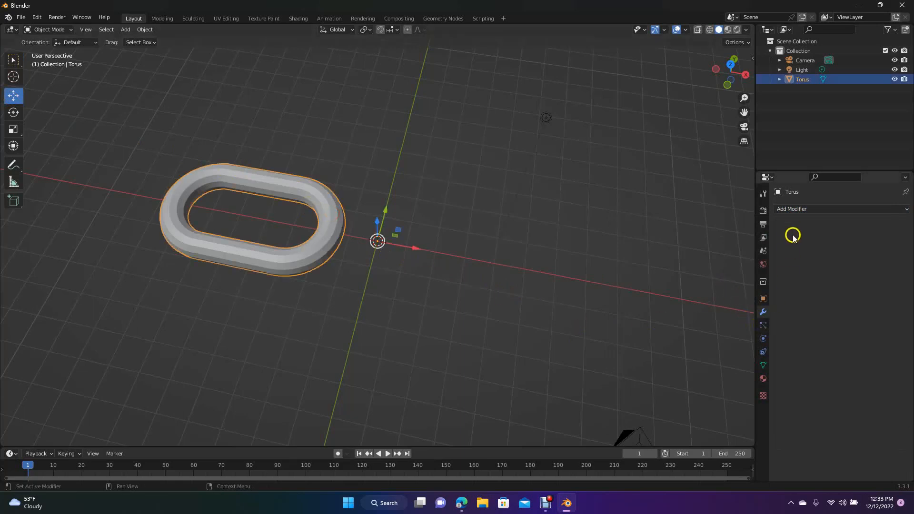
{"action": "left_click", "coordinate": [794, 210]}
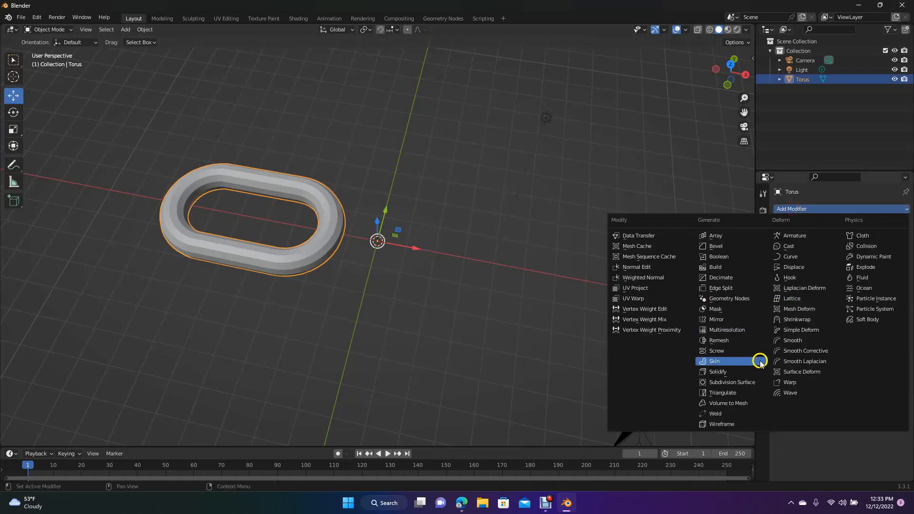
{"action": "left_click", "coordinate": [736, 384]}
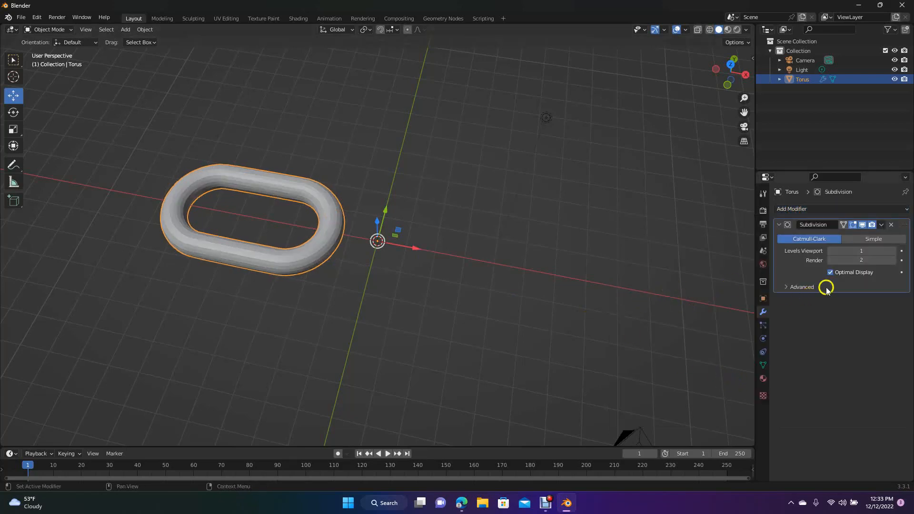
{"action": "left_click", "coordinate": [863, 251]}
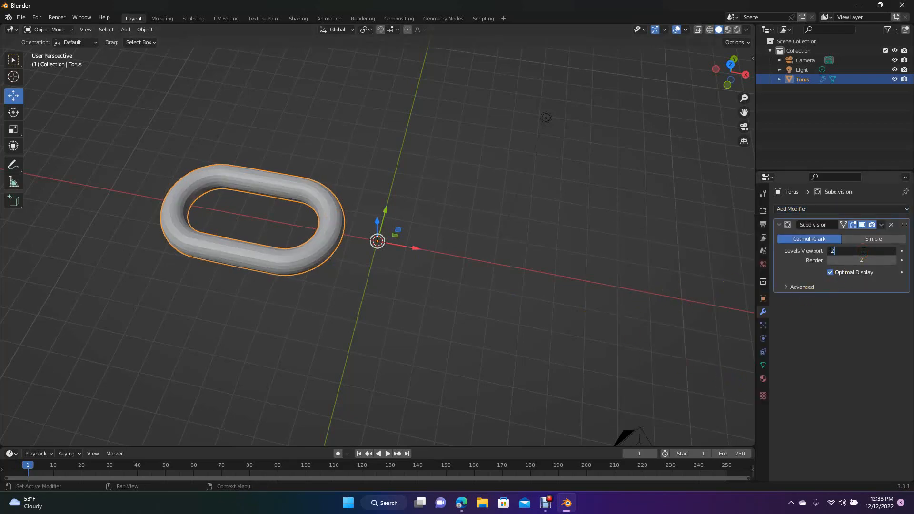
{"action": "left_click", "coordinate": [689, 256]}
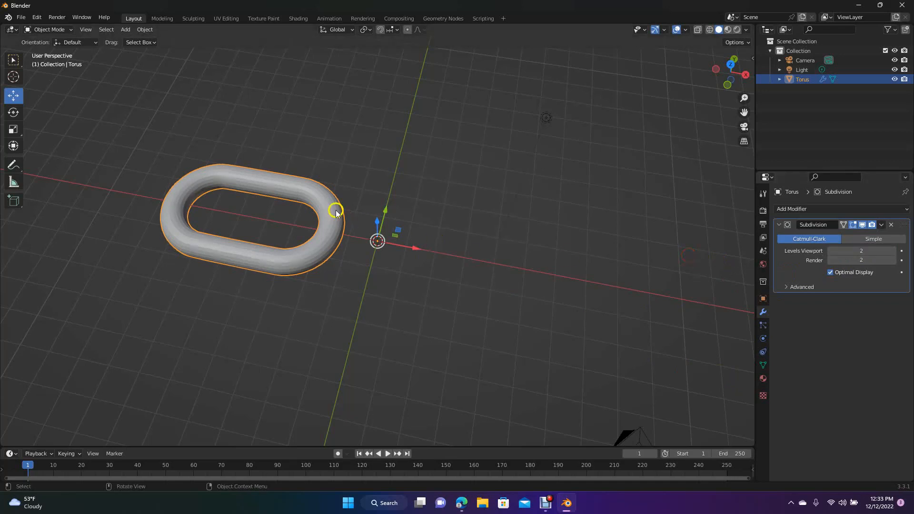
- Apply Shade Smooth to the link and keep it selected
{"action": "right_click", "coordinate": [315, 193]}
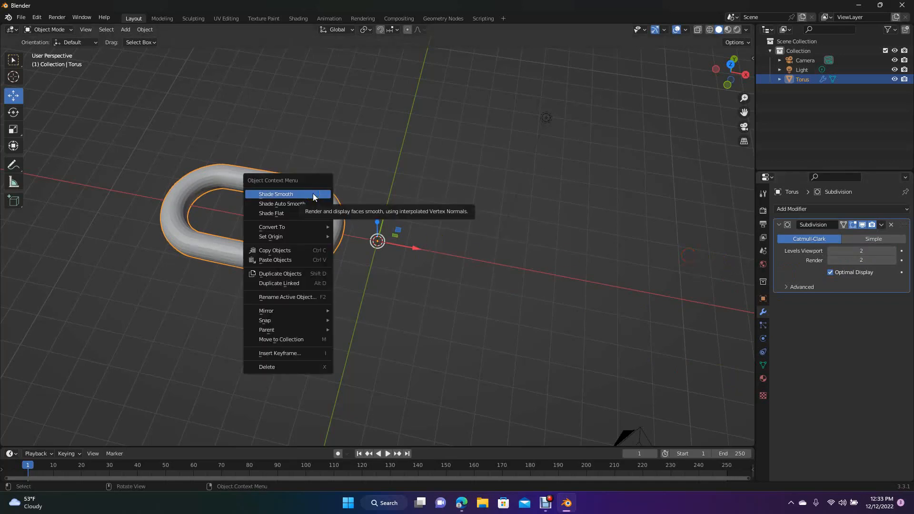
{"action": "left_click", "coordinate": [313, 193]}
{"action": "left_click", "coordinate": [431, 197]}
{"action": "left_click", "coordinate": [333, 203]}
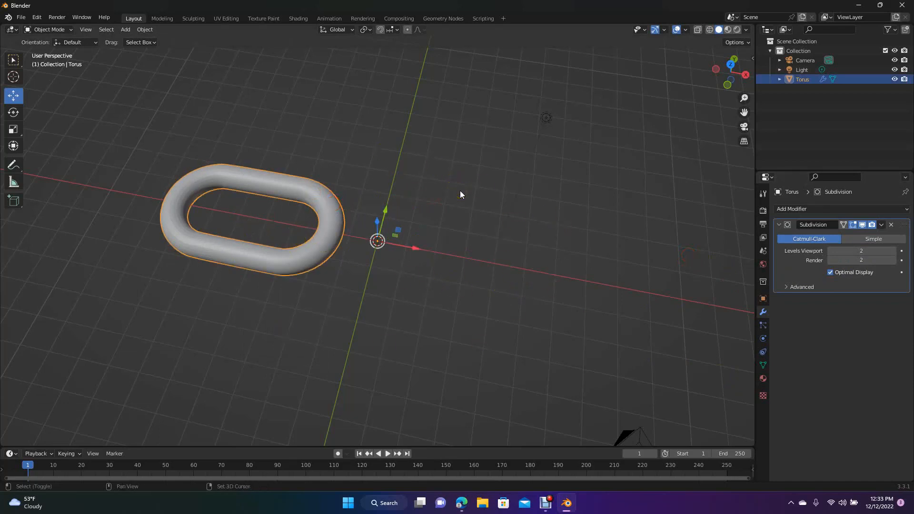
- Duplicate the link and place the copy about 3.17 m along the X axis, overlapping the original's end
{"action": "key", "text": "shift+d"}
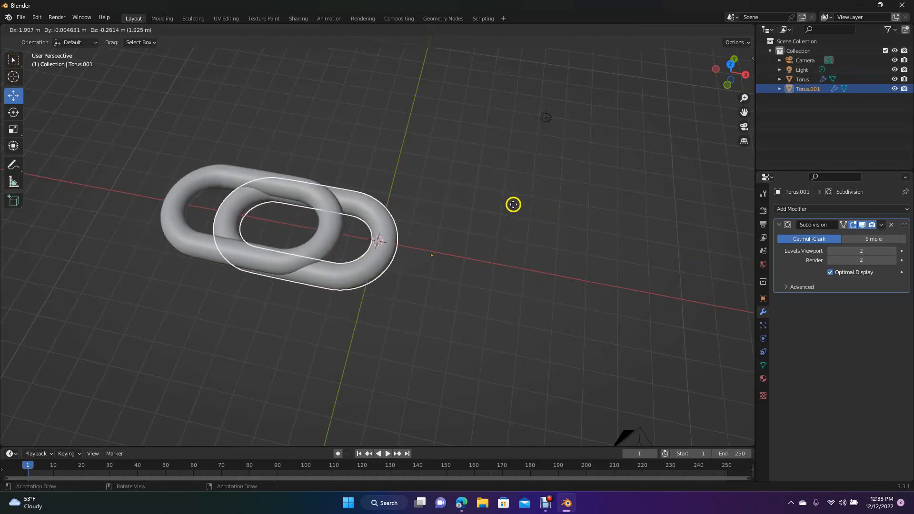
{"action": "key", "text": "x"}
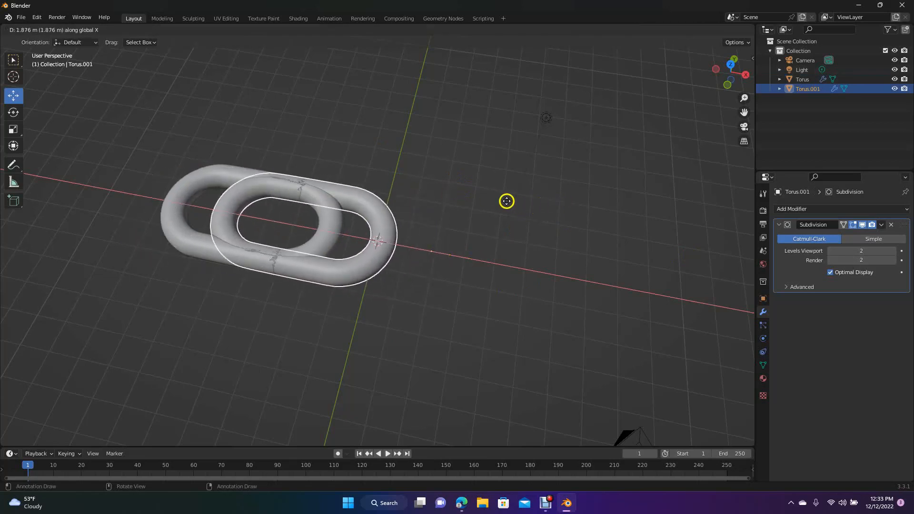
{"action": "left_click", "coordinate": [551, 216]}
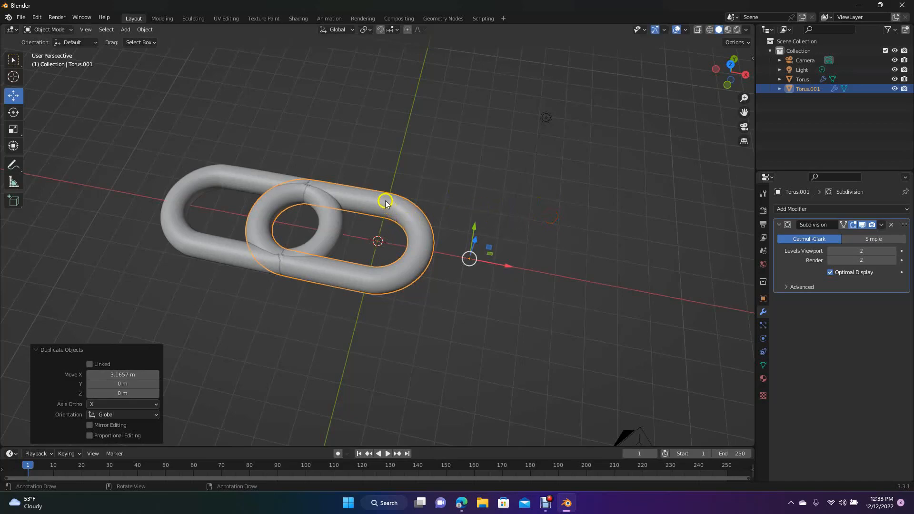
- Rotate the duplicated link about the global X axis so it tilts through the original, entering an exact angle
{"action": "left_click", "coordinate": [14, 113]}
{"action": "left_click_drag", "start_coordinate": [476, 234], "coordinate": [476, 258]}
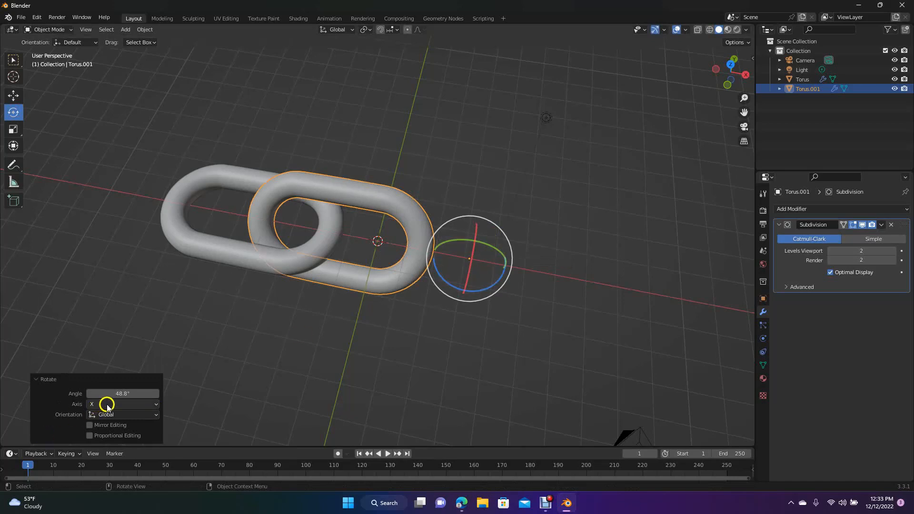
{"action": "left_click", "coordinate": [123, 394]}
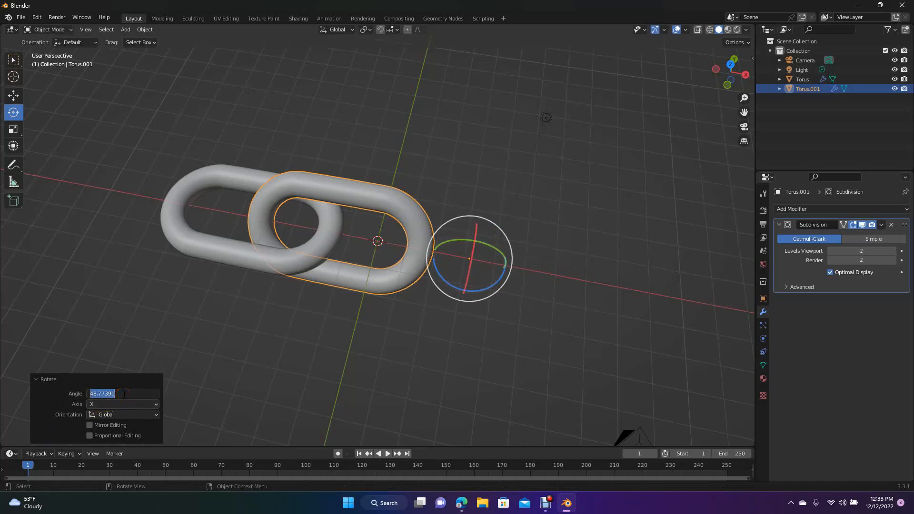
{"action": "key", "text": "Return"}
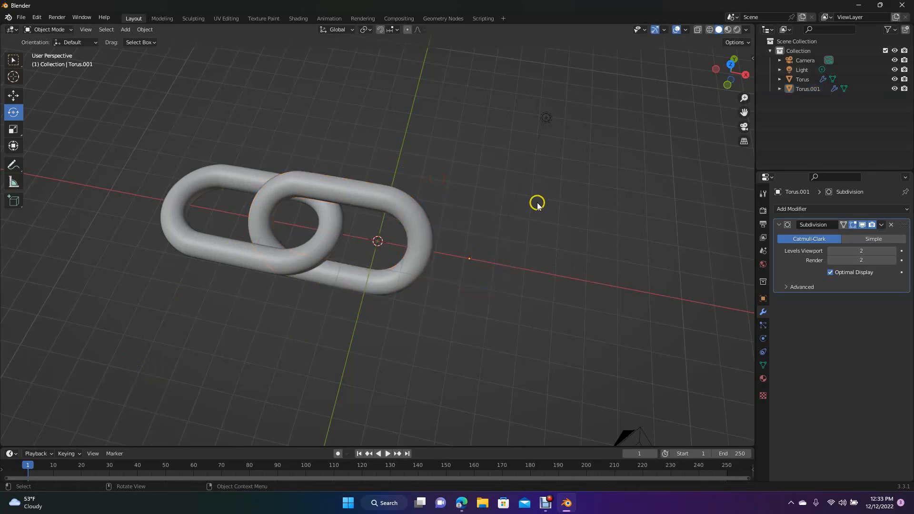
- Rotate the original link -45° about the global X axis so it interlocks at an opposite tilt to the copy
{"action": "left_click_drag", "start_coordinate": [731, 71], "coordinate": [696, 81]}
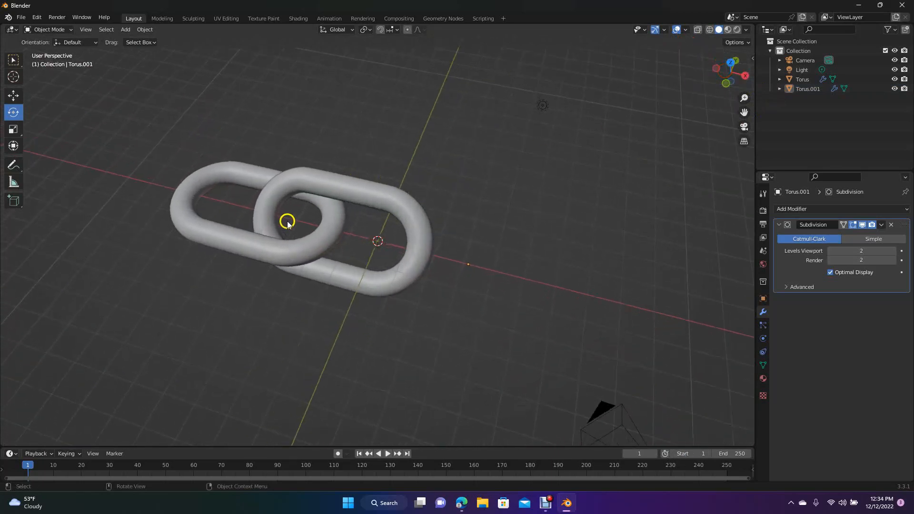
{"action": "left_click", "coordinate": [243, 246]}
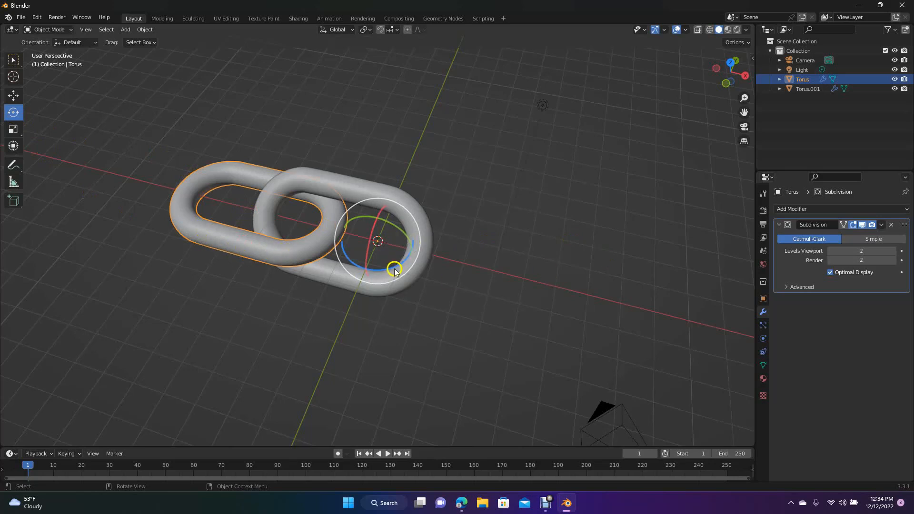
{"action": "left_click_drag", "start_coordinate": [368, 252], "coordinate": [368, 241]}
{"action": "left_click", "coordinate": [129, 393]}
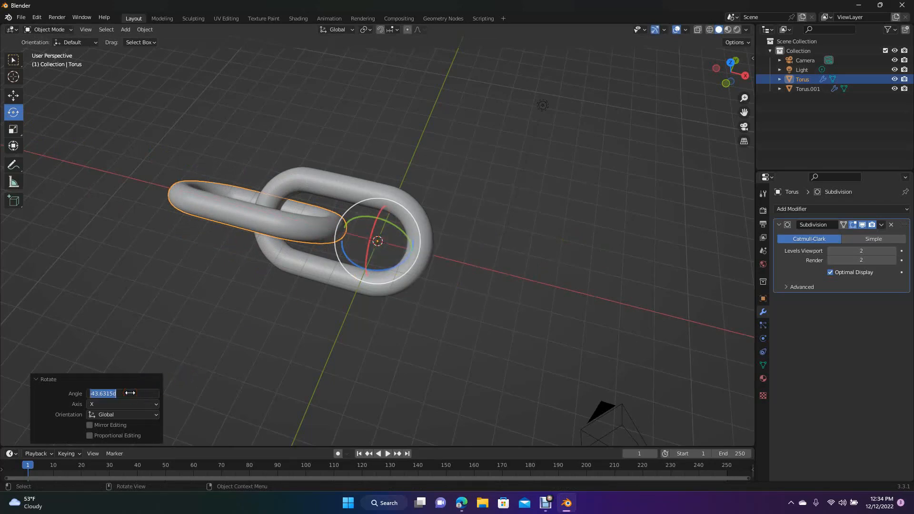
{"action": "type", "text": "45"}
{"action": "key", "text": "Return"}
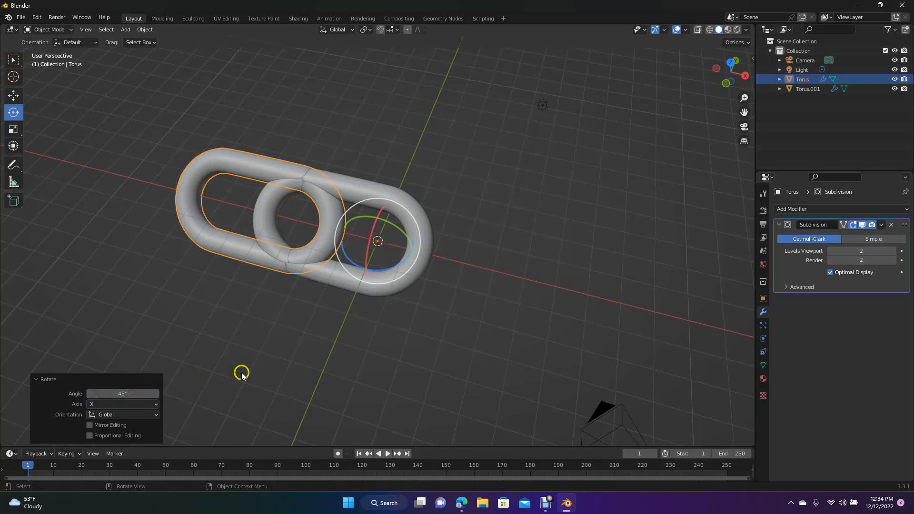
{"action": "left_click", "coordinate": [122, 393]}
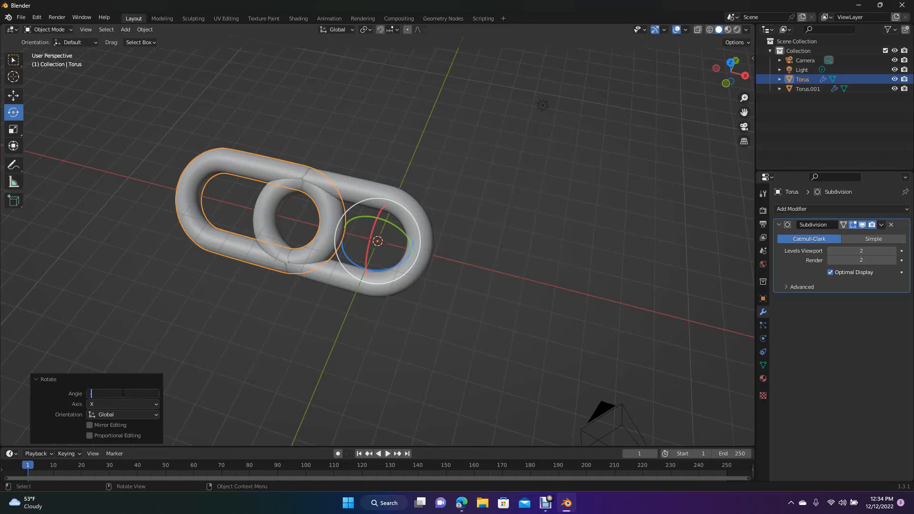
{"action": "key", "text": "Return"}
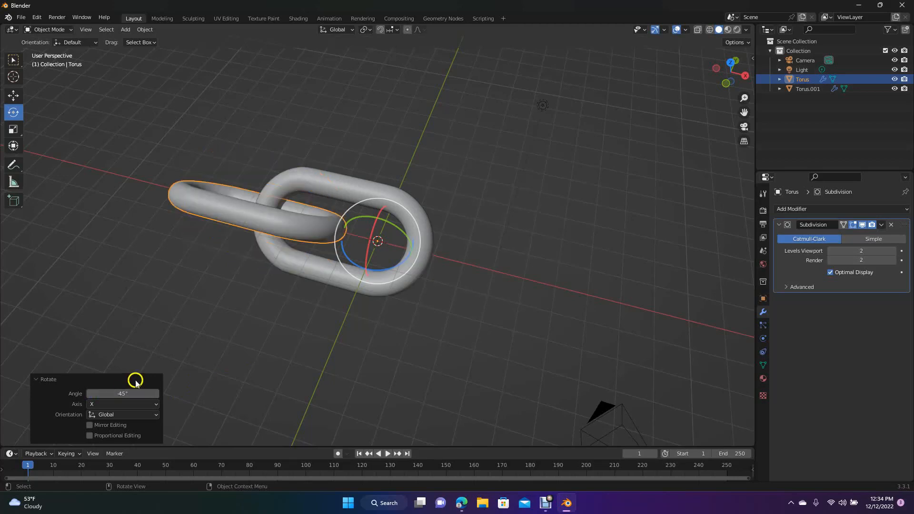
{"action": "left_click", "coordinate": [494, 270]}
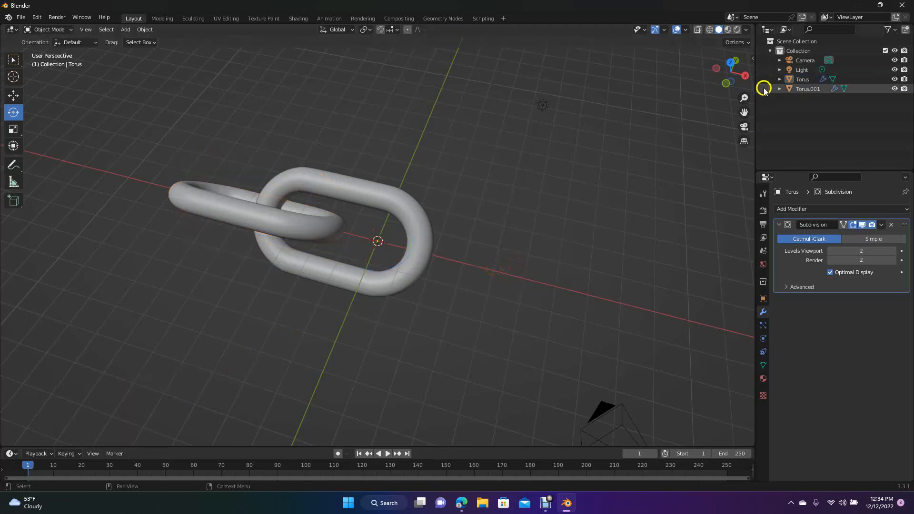
- Select both interlocked links and duplicate them about 6.68 m along the X axis to extend the chain to four links
{"action": "mouse_move", "coordinate": [735, 76]}
{"action": "left_mouse_down"}
{"action": "mouse_move", "coordinate": [670, 49]}
{"action": "mouse_move", "coordinate": [648, 430]}
{"action": "mouse_move", "coordinate": [704, 45]}
{"action": "mouse_move", "coordinate": [734, 85]}
{"action": "left_mouse_up"}
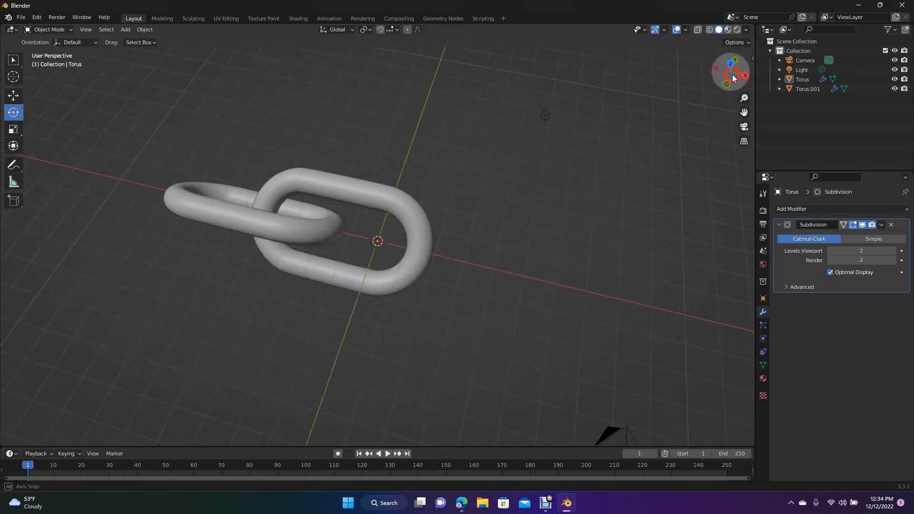
{"action": "left_click", "coordinate": [174, 132]}
{"action": "left_click_drag", "start_coordinate": [142, 145], "coordinate": [526, 332]}
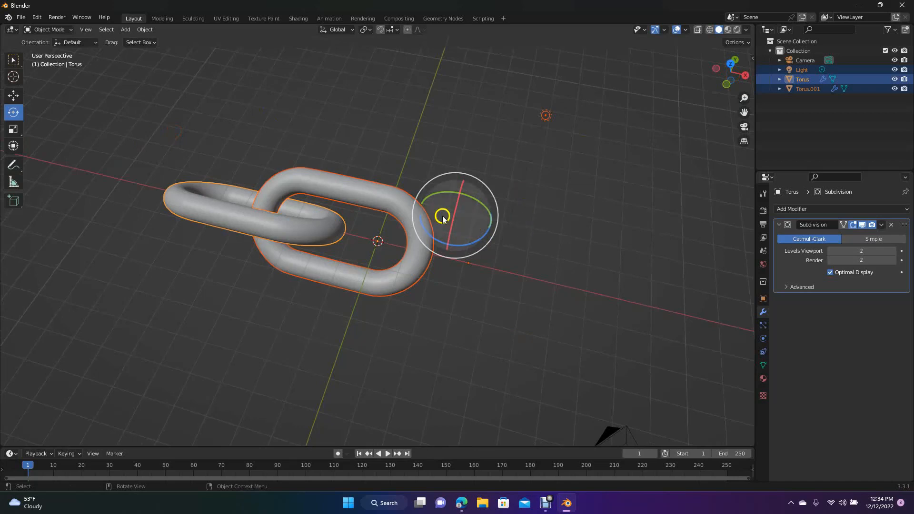
{"action": "left_click", "coordinate": [14, 97]}
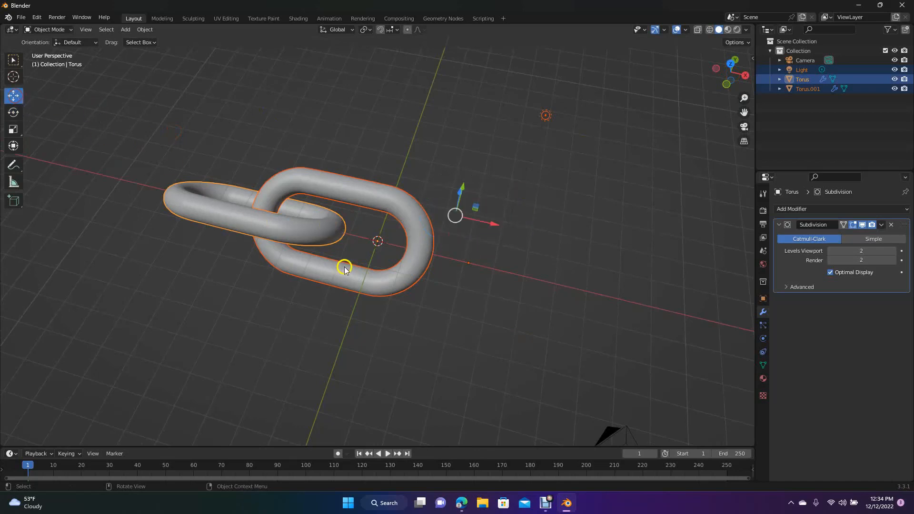
{"action": "key", "text": "shift+d"}
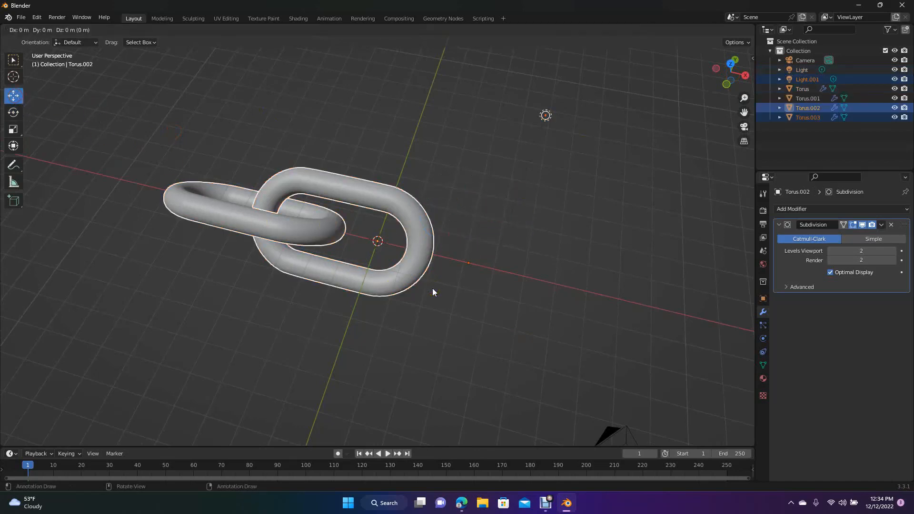
{"action": "key", "text": "x"}
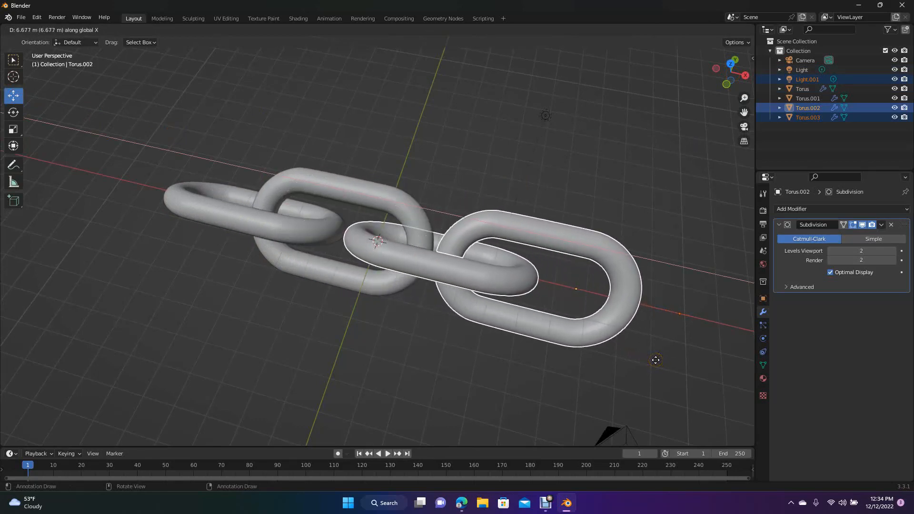
{"action": "left_click", "coordinate": [656, 360]}
{"action": "left_click", "coordinate": [641, 161]}
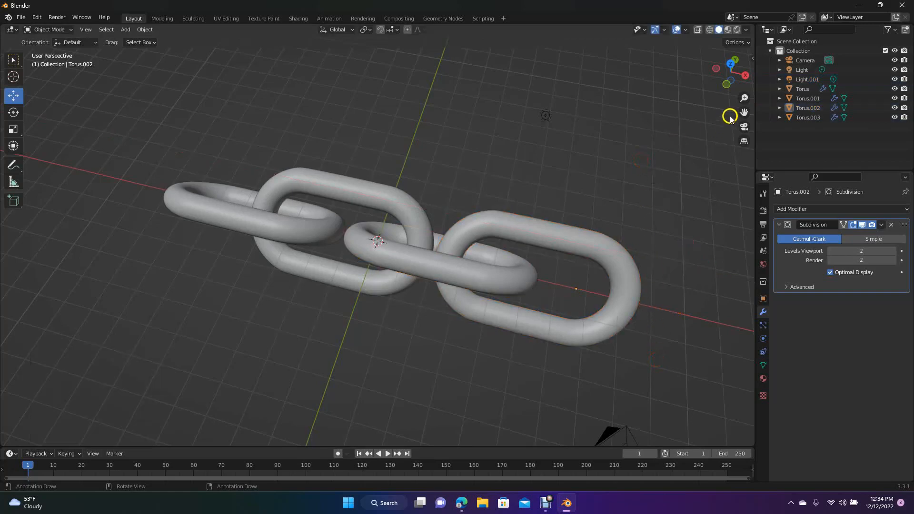
- Try to box-select only the four chain links, excluding both lights and the camera, and clear the selection
{"action": "mouse_move", "coordinate": [728, 72]}
{"action": "left_mouse_down"}
{"action": "mouse_move", "coordinate": [704, 138]}
{"action": "mouse_move", "coordinate": [649, 38]}
{"action": "mouse_move", "coordinate": [586, 43]}
{"action": "mouse_move", "coordinate": [739, 76]}
{"action": "mouse_move", "coordinate": [737, 135]}
{"action": "mouse_move", "coordinate": [699, 95]}
{"action": "mouse_move", "coordinate": [716, 88]}
{"action": "mouse_move", "coordinate": [548, 435]}
{"action": "mouse_move", "coordinate": [713, 76]}
{"action": "mouse_move", "coordinate": [678, 77]}
{"action": "mouse_move", "coordinate": [728, 80]}
{"action": "left_mouse_up"}
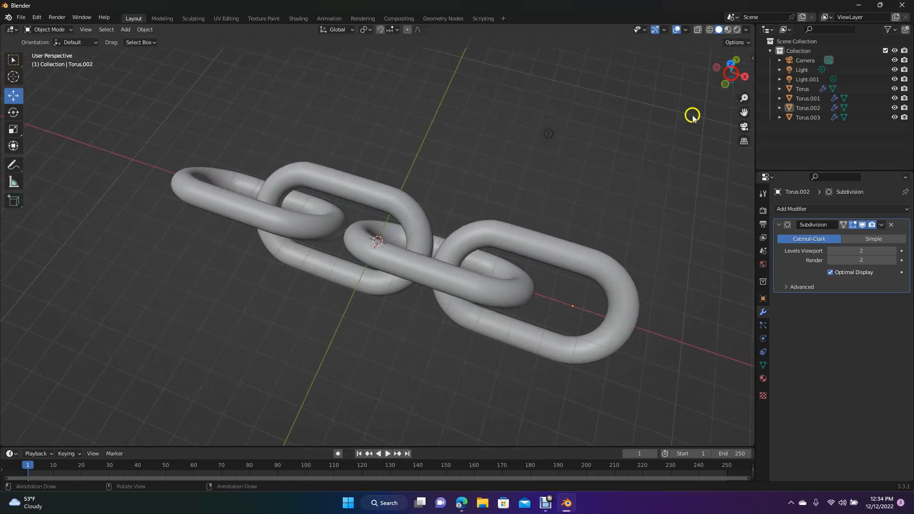
{"action": "scroll", "coordinate": [655, 188], "scroll_direction": "down", "scroll_amount": 1}
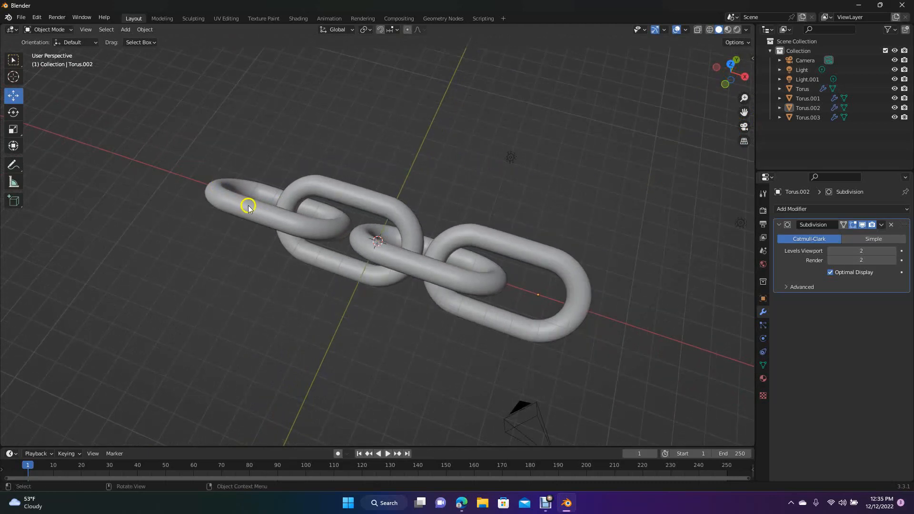
{"action": "left_click_drag", "start_coordinate": [170, 143], "coordinate": [655, 408]}
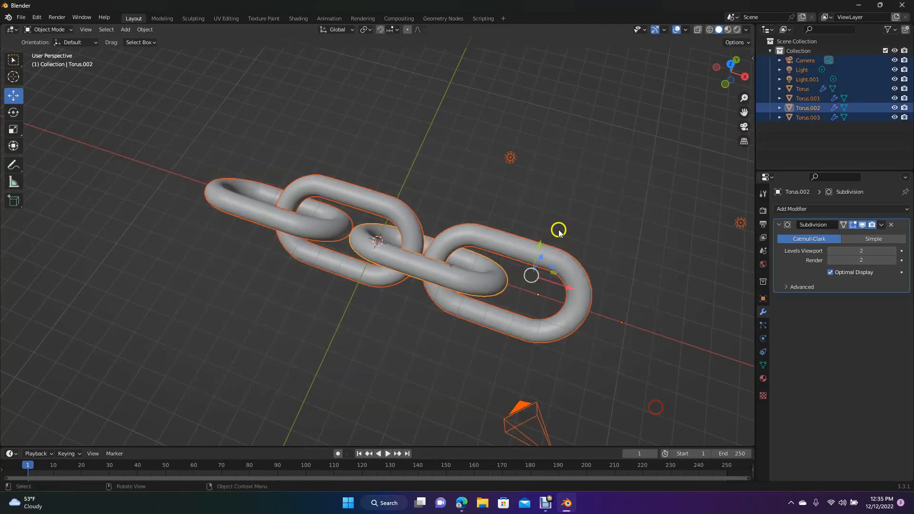
{"action": "left_click", "coordinate": [518, 170], "text": "shift"}
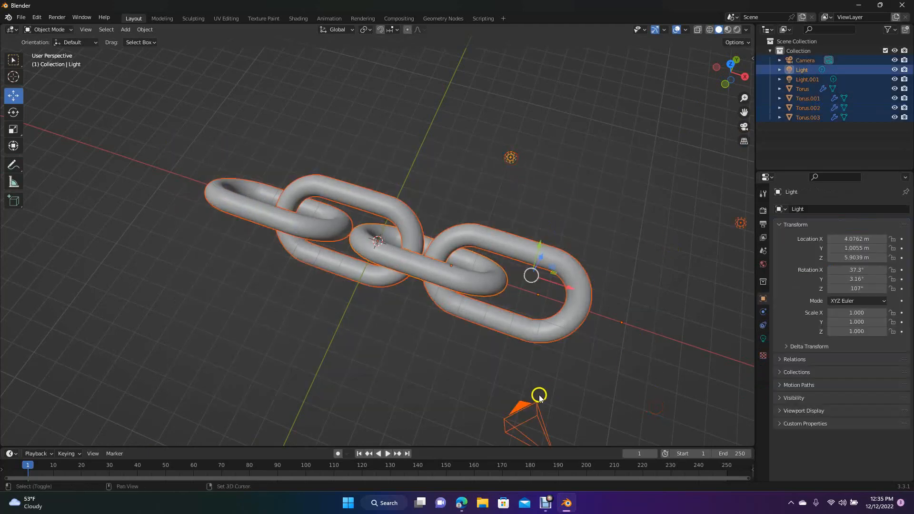
{"action": "left_click", "coordinate": [524, 406], "text": "shift"}
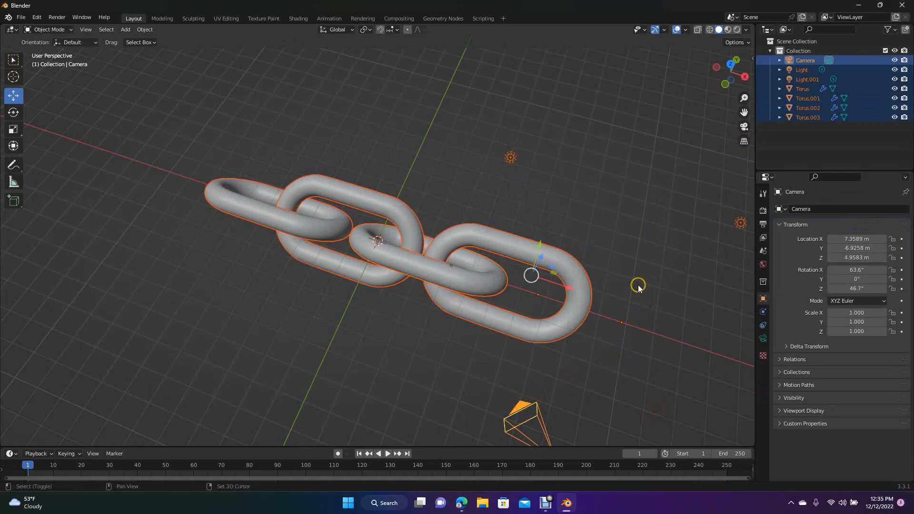
{"action": "left_click", "coordinate": [738, 224], "text": "shift"}
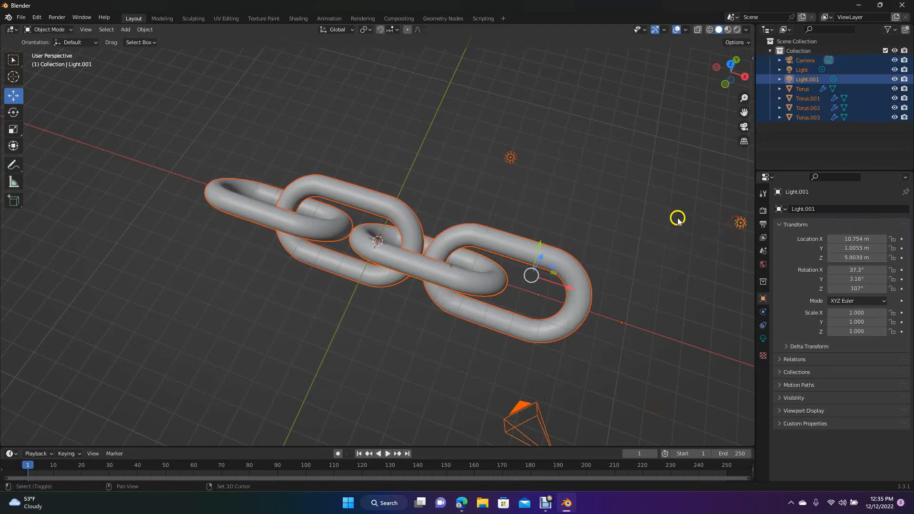
{"action": "left_click", "coordinate": [646, 205]}
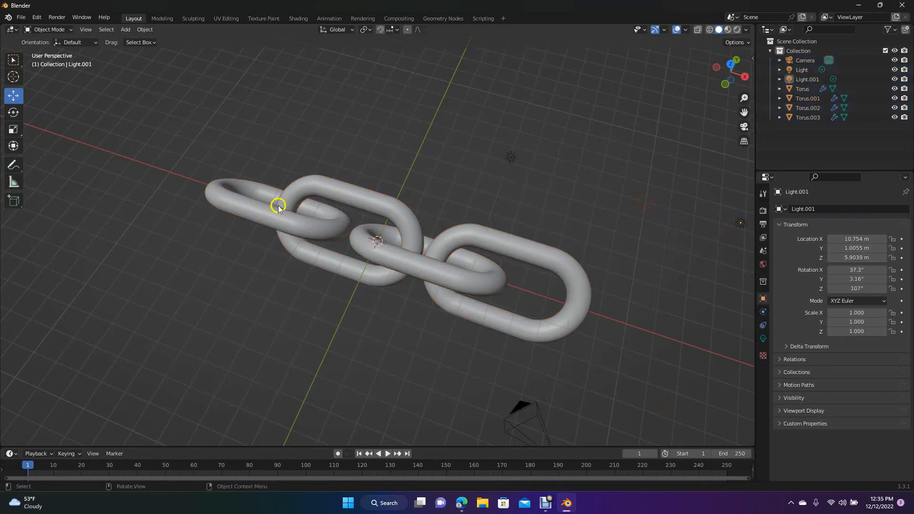
- Select all four chain links, raise them about 1.2 m along Z and move them back along Y, clear of the origin
{"action": "left_click", "coordinate": [254, 217]}
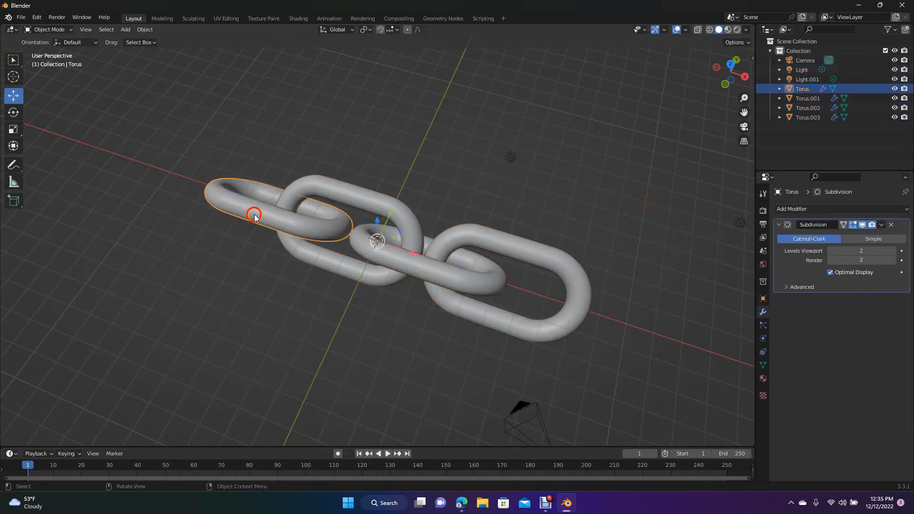
{"action": "left_click", "coordinate": [336, 193], "text": "shift"}
{"action": "left_click", "coordinate": [427, 270], "text": "shift"}
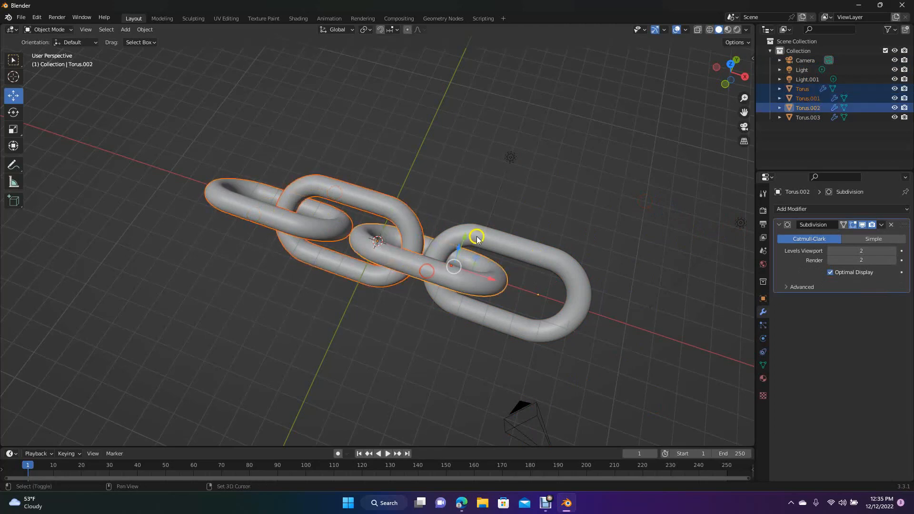
{"action": "left_click", "coordinate": [492, 237], "text": "shift"}
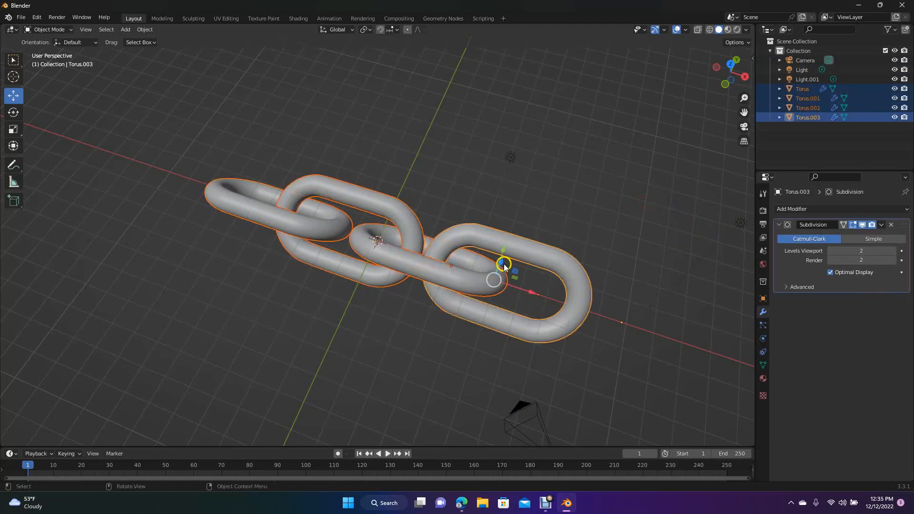
{"action": "left_click_drag", "start_coordinate": [501, 261], "coordinate": [510, 248]}
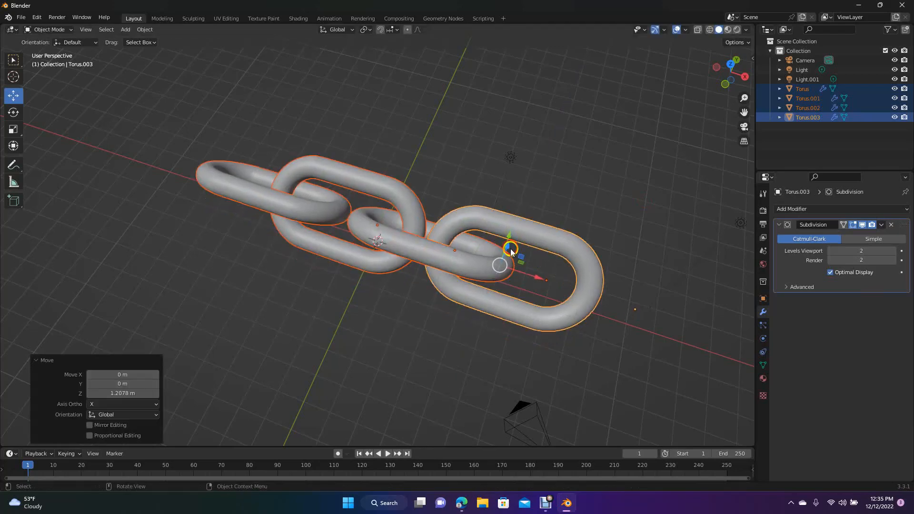
{"action": "left_click_drag", "start_coordinate": [731, 83], "coordinate": [598, 208]}
{"action": "left_click", "coordinate": [578, 291]}
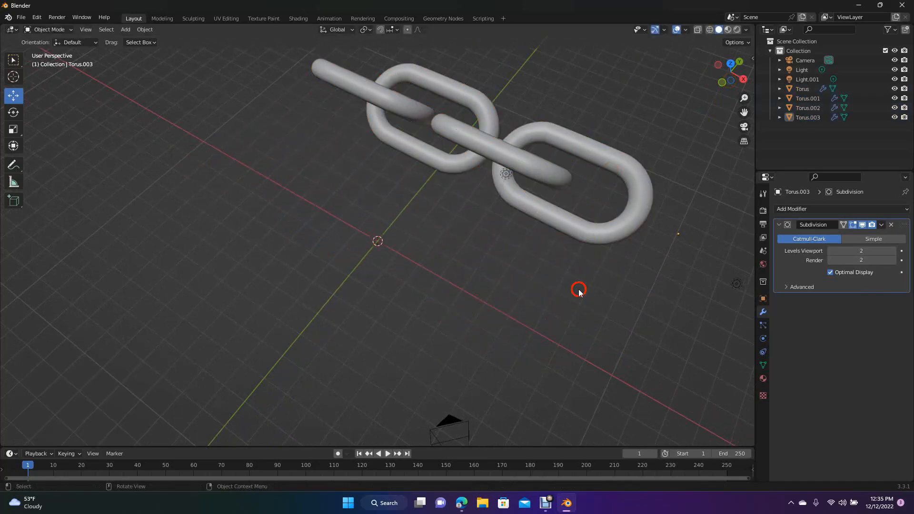
- Add a cylinder mesh at the origin and scale it uniformly by about 3.19
{"action": "mouse_move", "coordinate": [733, 76]}
{"action": "left_mouse_down"}
{"action": "mouse_move", "coordinate": [750, 68]}
{"action": "mouse_move", "coordinate": [729, 77]}
{"action": "left_mouse_up"}
{"action": "left_click", "coordinate": [154, 95]}
{"action": "left_click", "coordinate": [126, 29]}
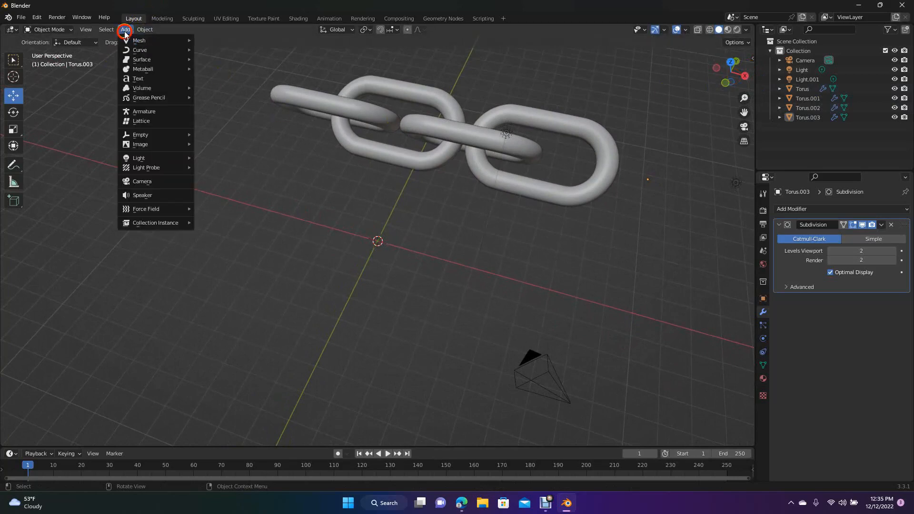
{"action": "mouse_move", "coordinate": [141, 41]}
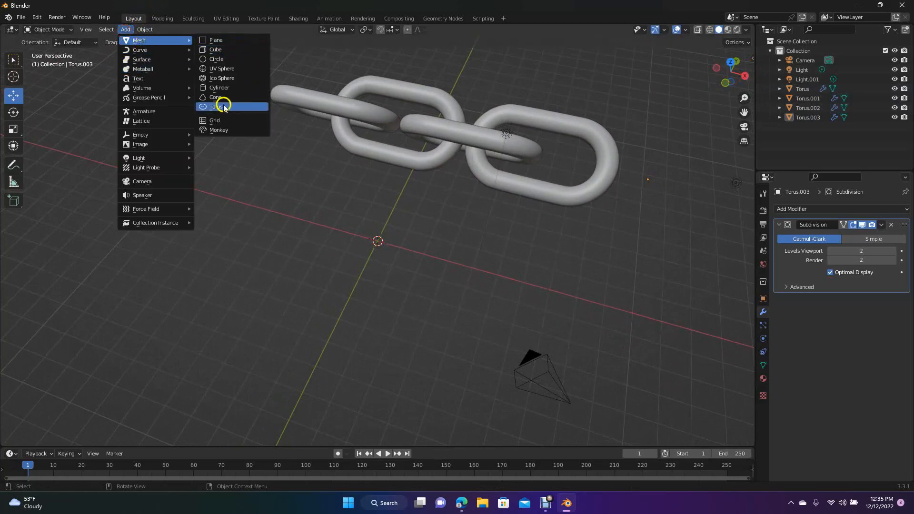
{"action": "left_click", "coordinate": [223, 89]}
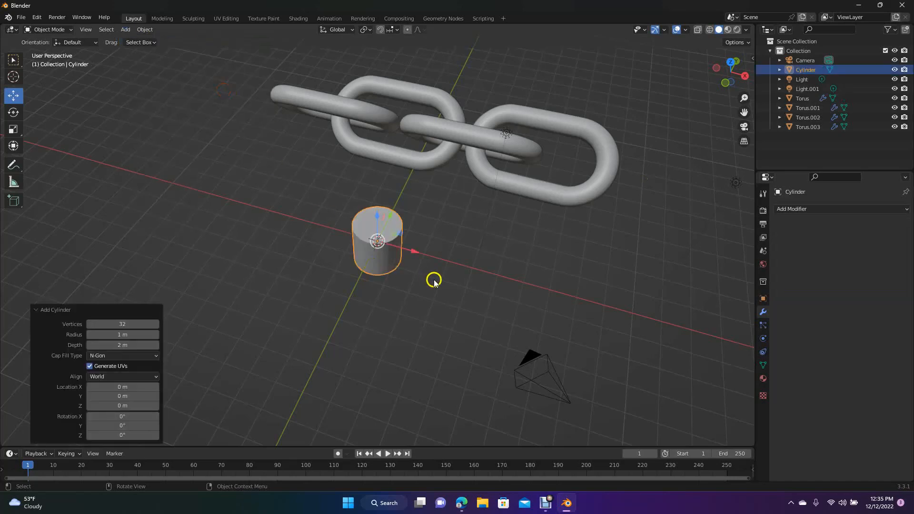
{"action": "key", "text": "s"}
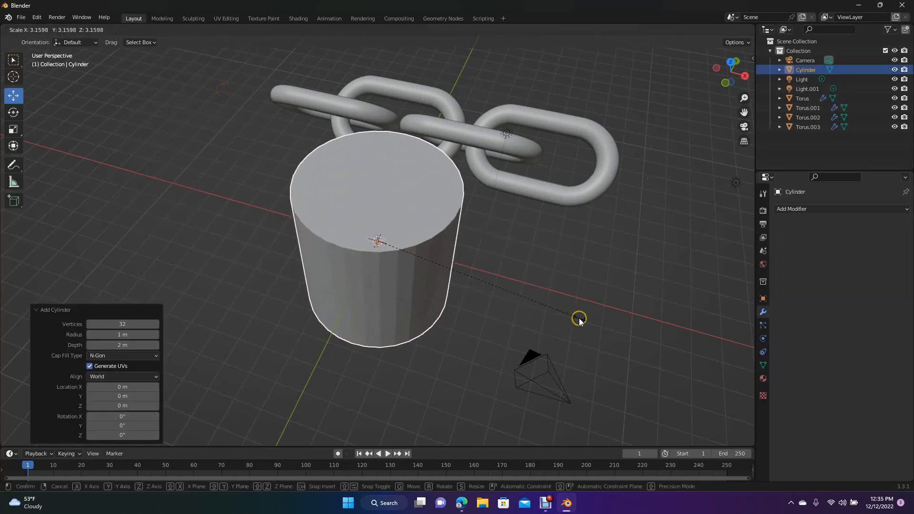
{"action": "left_click", "coordinate": [582, 320]}
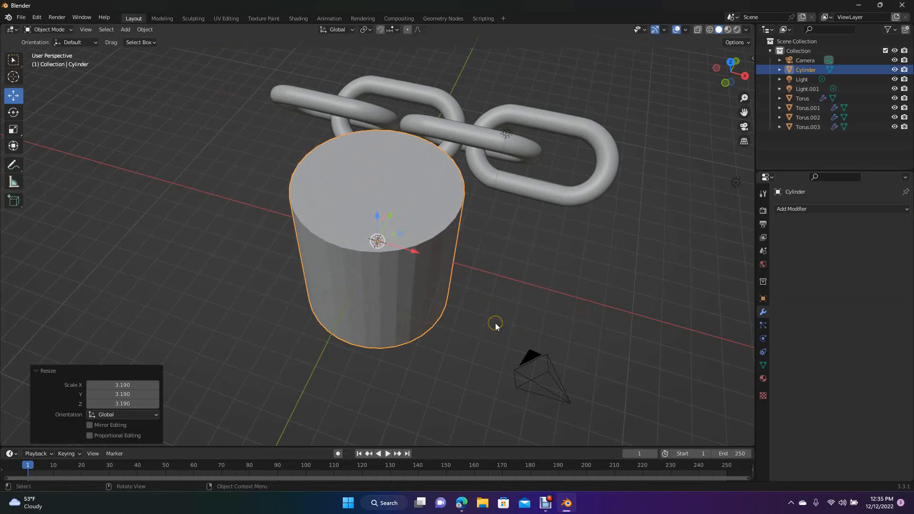
- Stretch the cylinder along the global Z axis by a factor of about 1.34 and deselect it
{"action": "key", "text": "s"}
{"action": "key", "text": "x"}
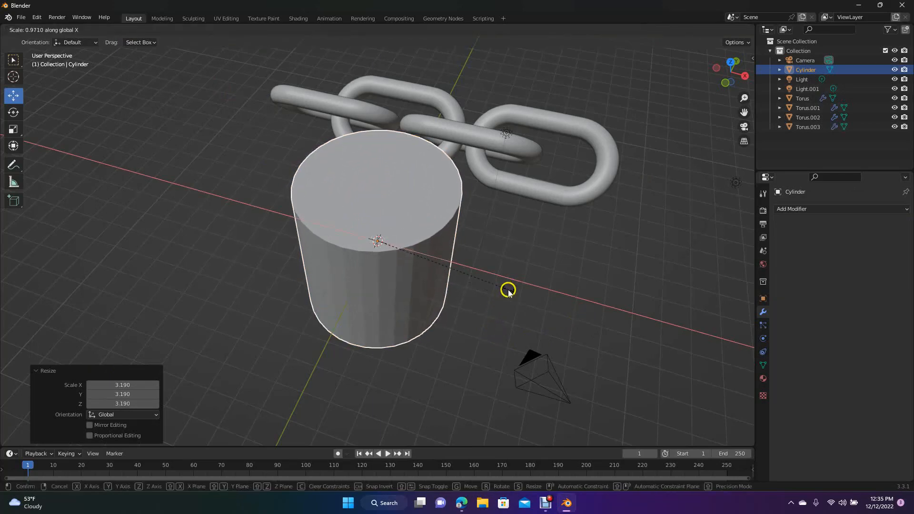
{"action": "key", "text": "z"}
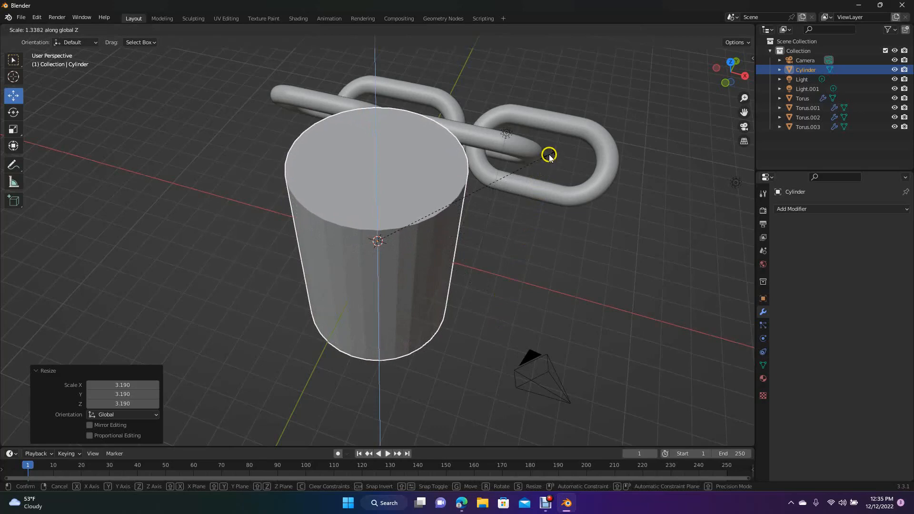
{"action": "left_click", "coordinate": [549, 151]}
{"action": "left_click", "coordinate": [582, 237]}
- Delete the cylinder's top face in mesh editing to open it like a cup
{"action": "left_click_drag", "start_coordinate": [732, 86], "coordinate": [750, 69]}
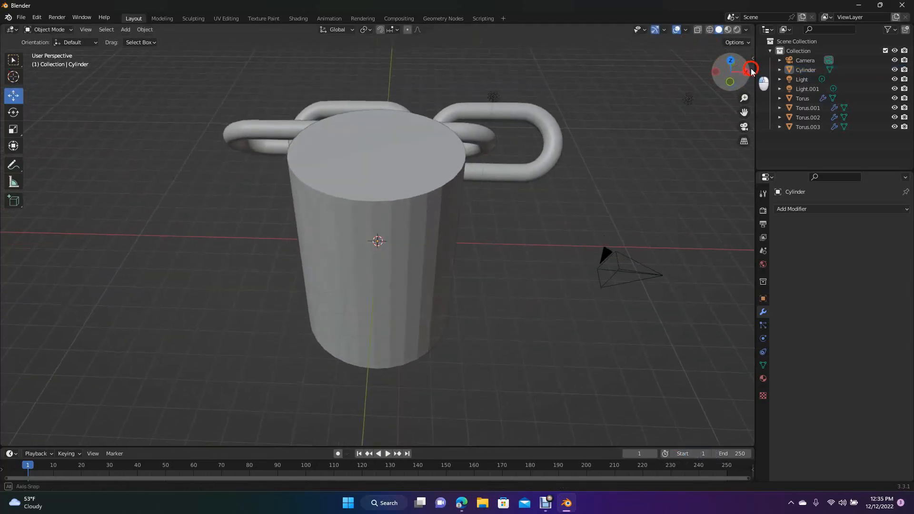
{"action": "left_click", "coordinate": [157, 19]}
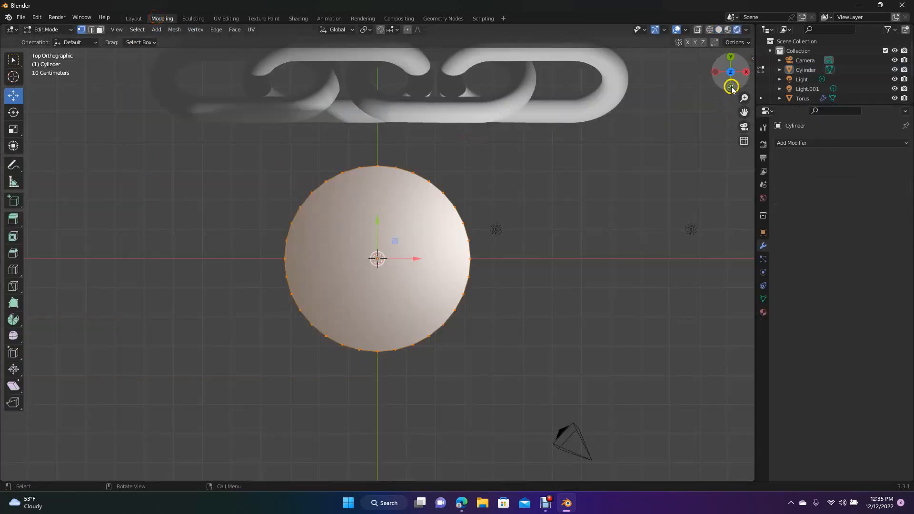
{"action": "left_click_drag", "start_coordinate": [732, 88], "coordinate": [701, 38]}
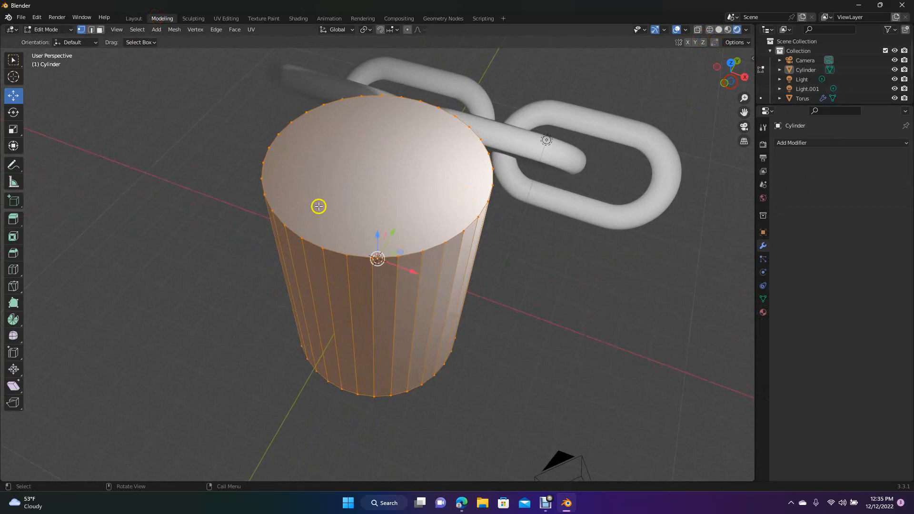
{"action": "left_click", "coordinate": [100, 30]}
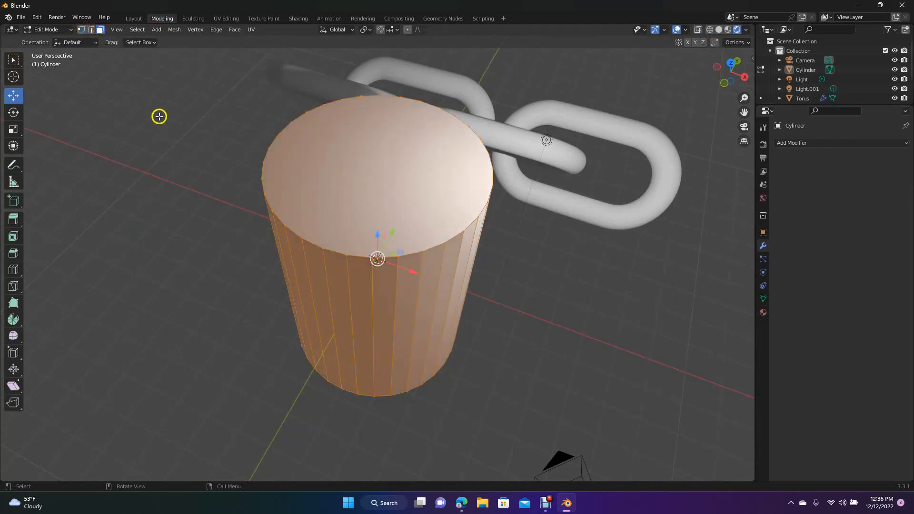
{"action": "left_click", "coordinate": [303, 158]}
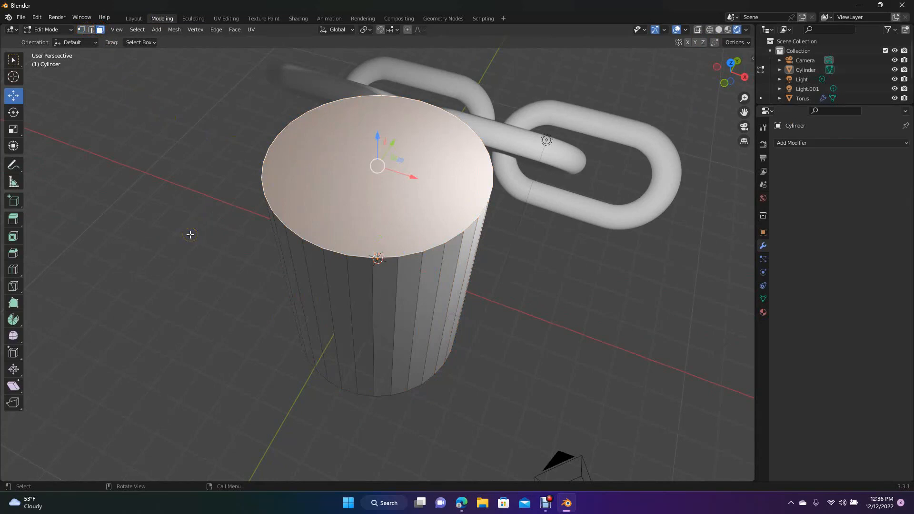
{"action": "key", "text": "x"}
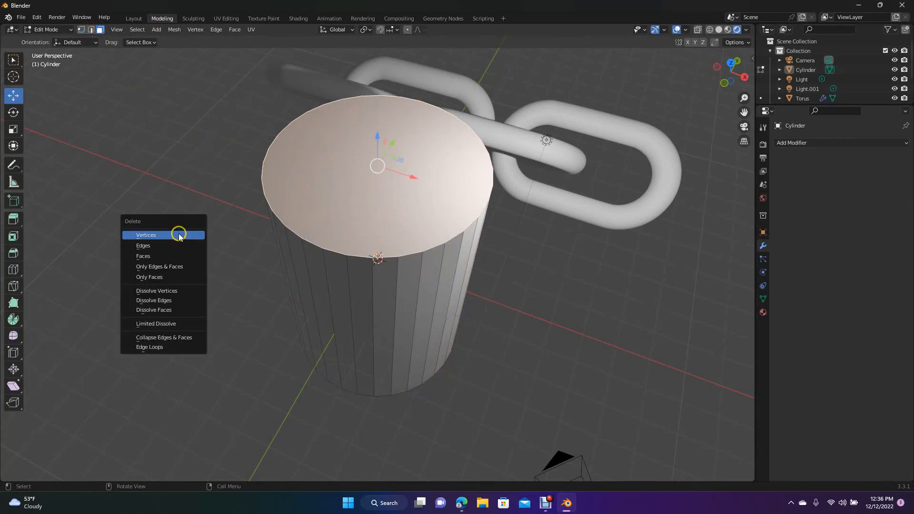
{"action": "left_click", "coordinate": [157, 257]}
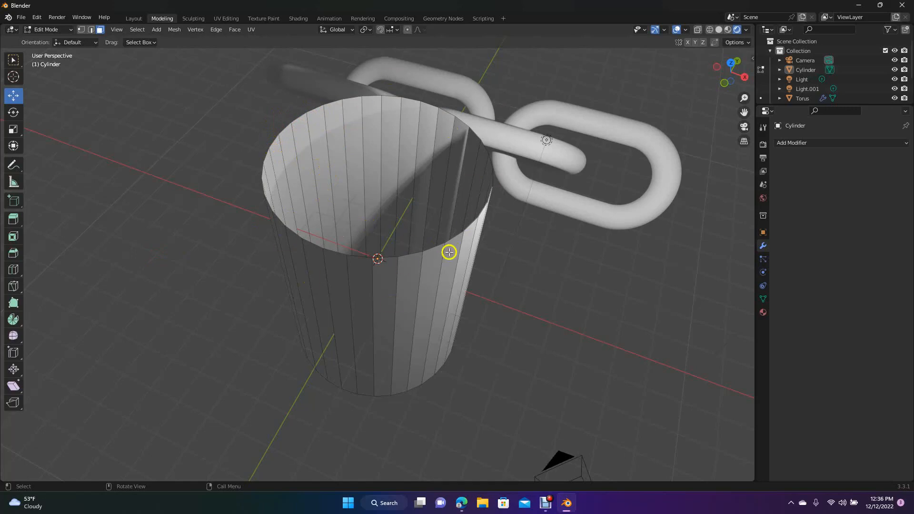
- Select the open cylinder and add a Solidify modifier to give its walls thickness
{"action": "mouse_move", "coordinate": [732, 81]}
{"action": "left_mouse_down"}
{"action": "mouse_move", "coordinate": [718, 127]}
{"action": "mouse_move", "coordinate": [726, 119]}
{"action": "mouse_move", "coordinate": [705, 132]}
{"action": "mouse_move", "coordinate": [733, 133]}
{"action": "mouse_move", "coordinate": [743, 445]}
{"action": "mouse_move", "coordinate": [728, 385]}
{"action": "mouse_move", "coordinate": [757, 126]}
{"action": "mouse_move", "coordinate": [725, 72]}
{"action": "left_mouse_up"}
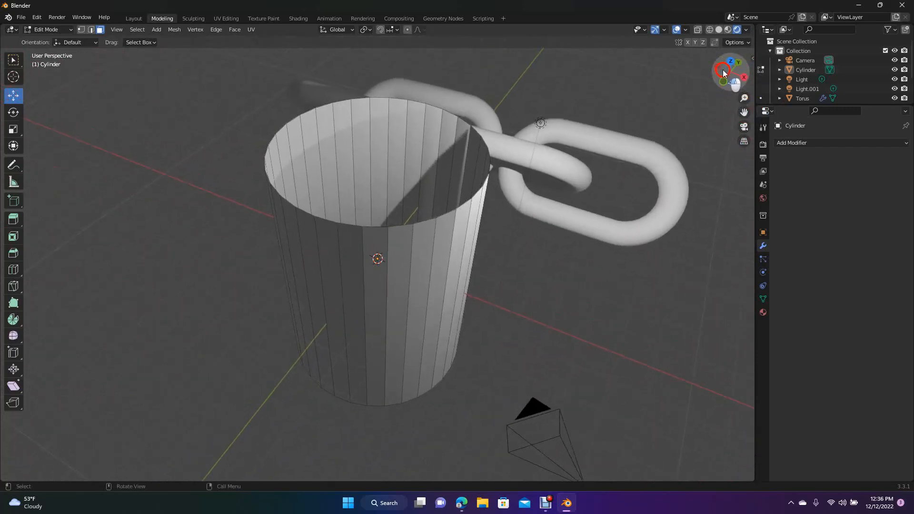
{"action": "left_click", "coordinate": [133, 19]}
{"action": "left_click", "coordinate": [318, 228]}
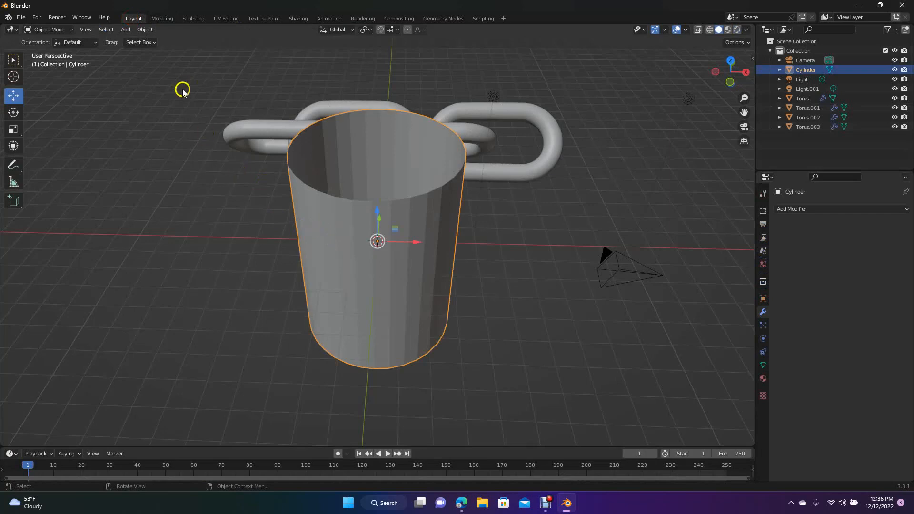
{"action": "left_click", "coordinate": [163, 18]}
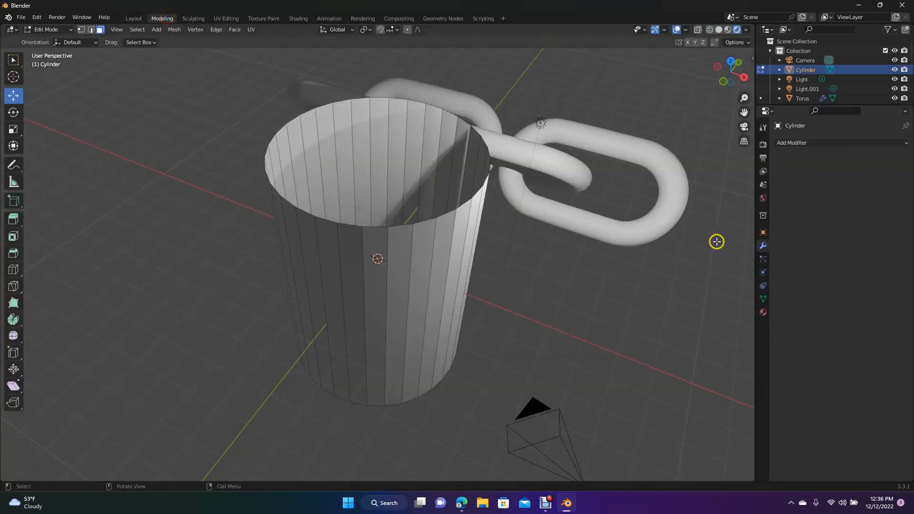
{"action": "left_click", "coordinate": [800, 143]}
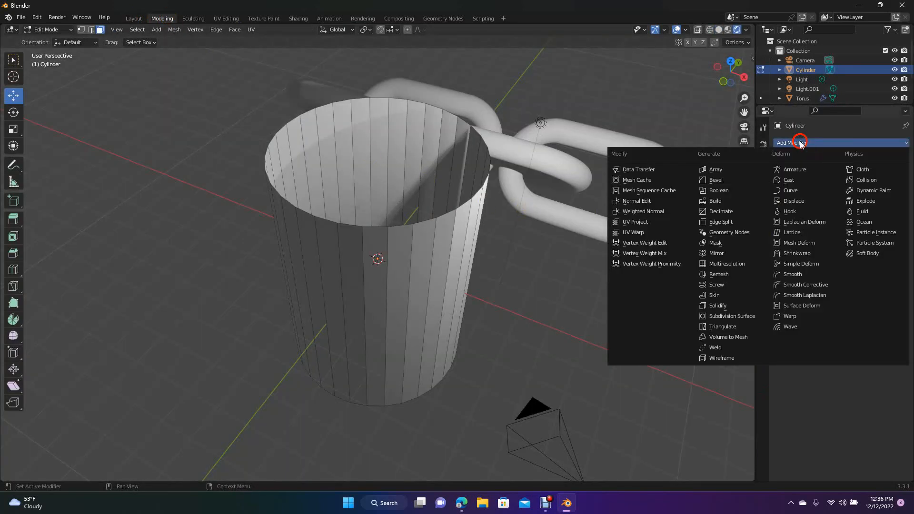
{"action": "left_click", "coordinate": [733, 305]}
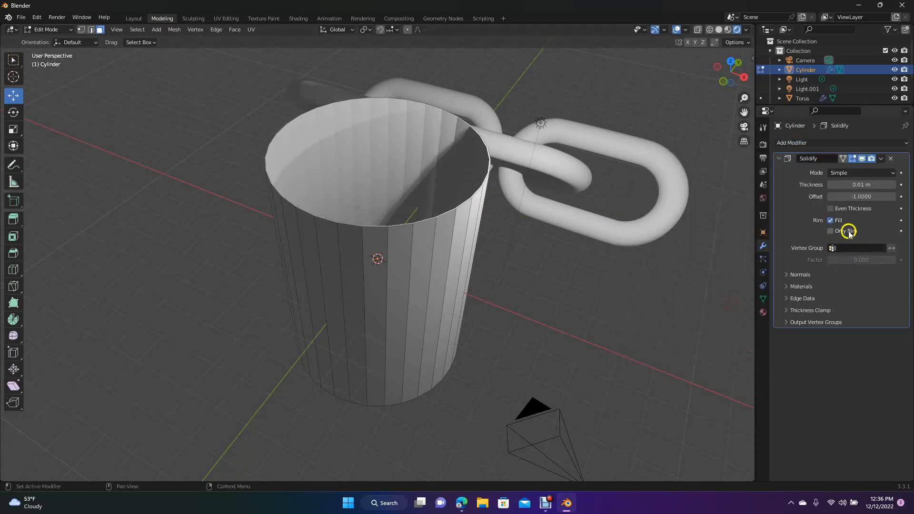
- Set the cylinder's Solidify thickness to 0.1 m
{"action": "left_click", "coordinate": [893, 185]}
{"action": "left_click", "coordinate": [894, 185]}
{"action": "left_click", "coordinate": [894, 184]}
{"action": "left_click", "coordinate": [894, 185]}
{"action": "left_click", "coordinate": [894, 185]}
{"action": "left_click", "coordinate": [893, 184]}
{"action": "left_click", "coordinate": [894, 185]}
{"action": "left_click", "coordinate": [893, 185]}
{"action": "left_click", "coordinate": [893, 185]}
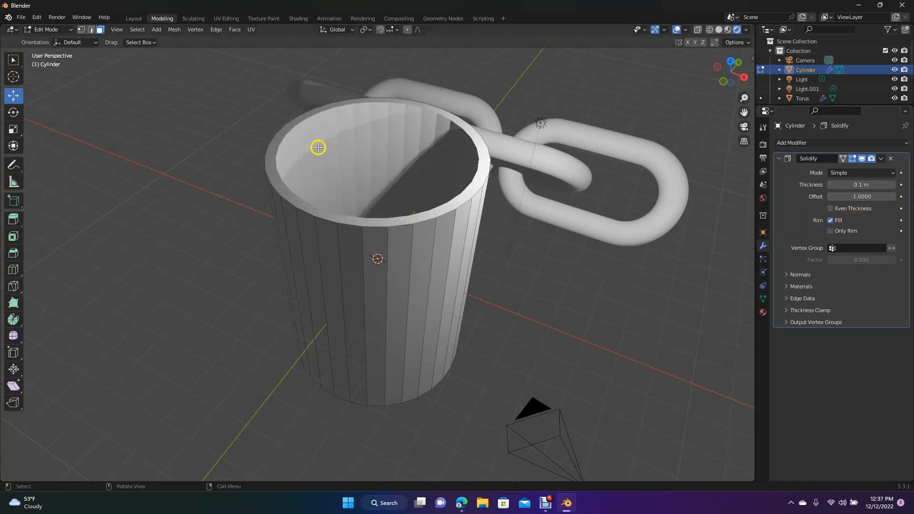
- Add a Subdivision Surface modifier to the cylinder in Object Mode with its viewport level set to 2
{"action": "mouse_move", "coordinate": [737, 72]}
{"action": "left_mouse_down"}
{"action": "mouse_move", "coordinate": [730, 117]}
{"action": "mouse_move", "coordinate": [736, 48]}
{"action": "mouse_move", "coordinate": [732, 72]}
{"action": "left_mouse_up"}
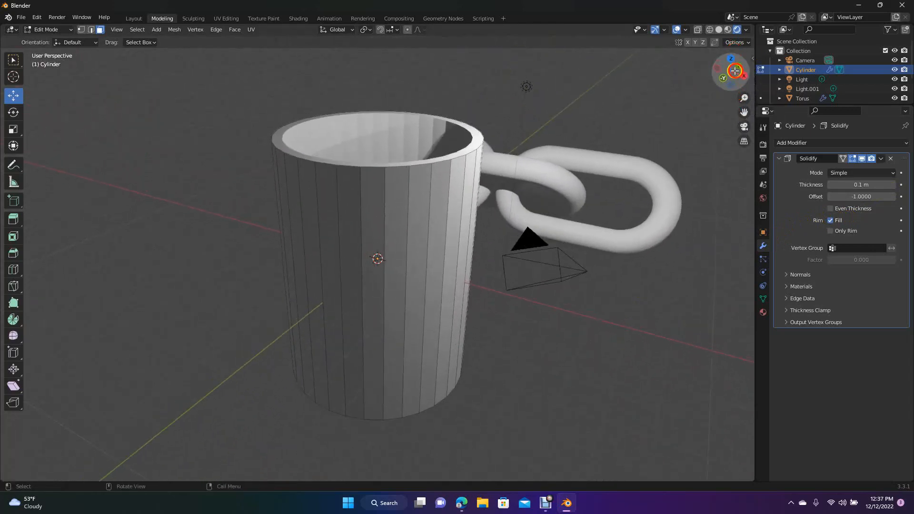
{"action": "left_click", "coordinate": [133, 18]}
{"action": "mouse_move", "coordinate": [729, 71]}
{"action": "left_mouse_down"}
{"action": "mouse_move", "coordinate": [708, 58]}
{"action": "mouse_move", "coordinate": [726, 74]}
{"action": "left_mouse_up"}
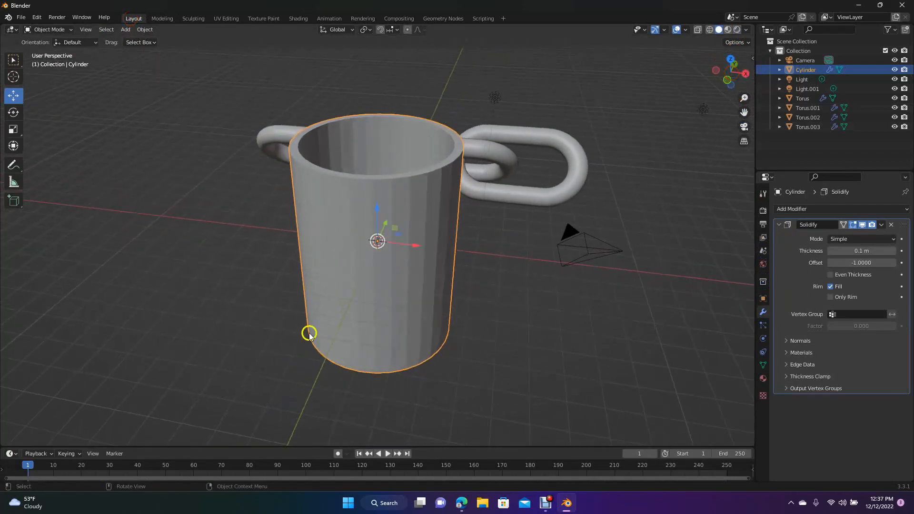
{"action": "left_click", "coordinate": [513, 318]}
{"action": "left_click", "coordinate": [400, 276]}
{"action": "left_click", "coordinate": [804, 210]}
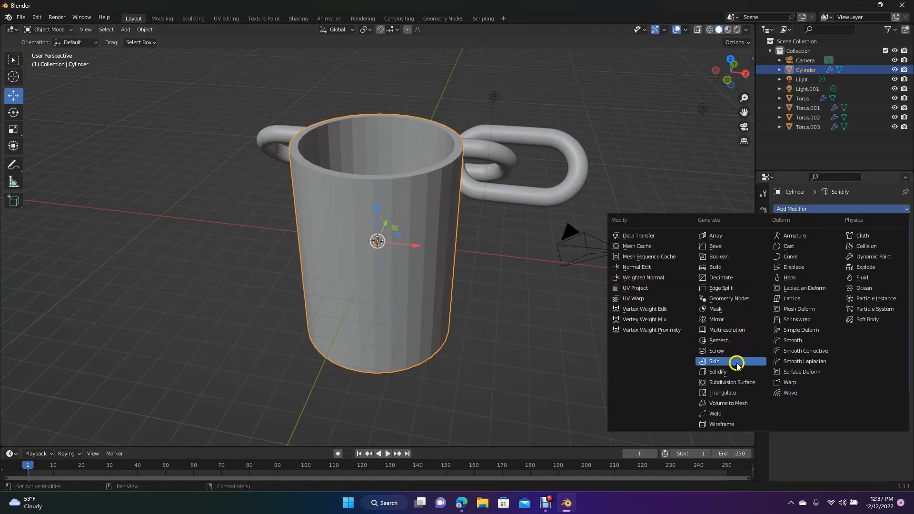
{"action": "left_click", "coordinate": [732, 382]}
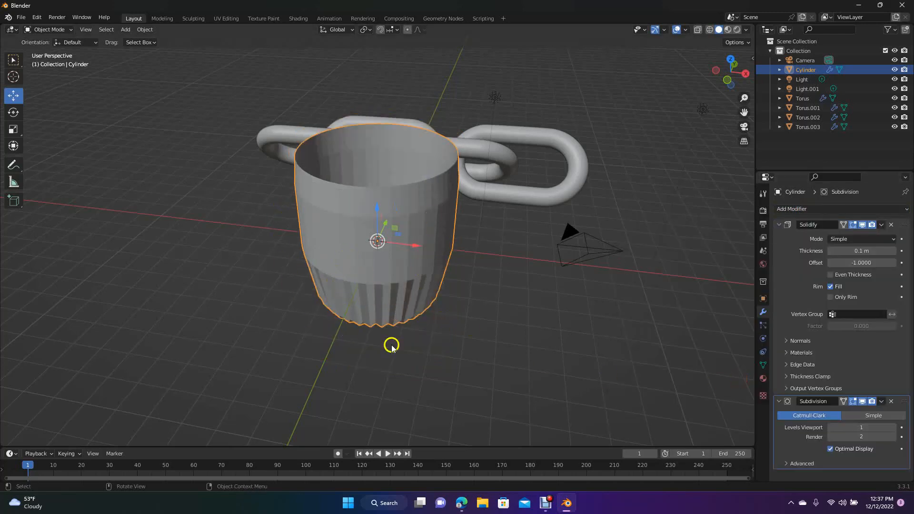
{"action": "left_click", "coordinate": [863, 426]}
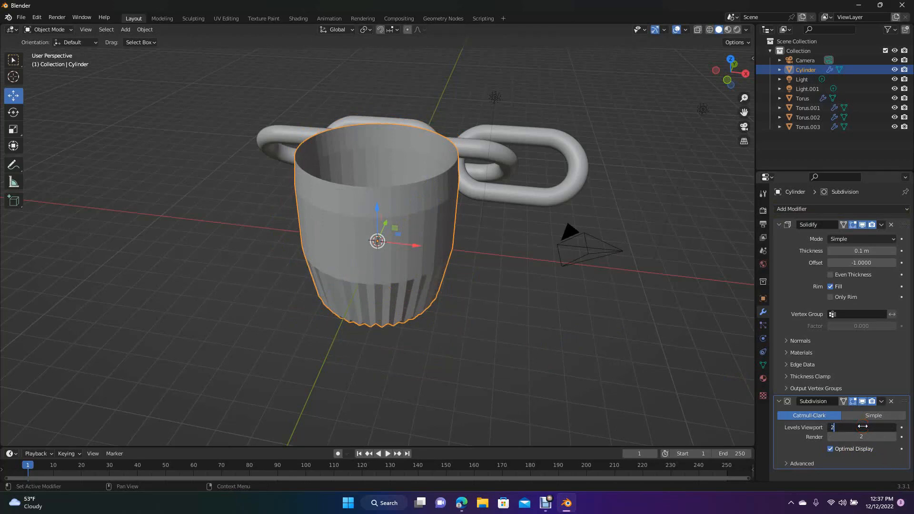
{"action": "type", "text": "2"}
{"action": "left_click", "coordinate": [702, 404]}
{"action": "left_click", "coordinate": [701, 403]}
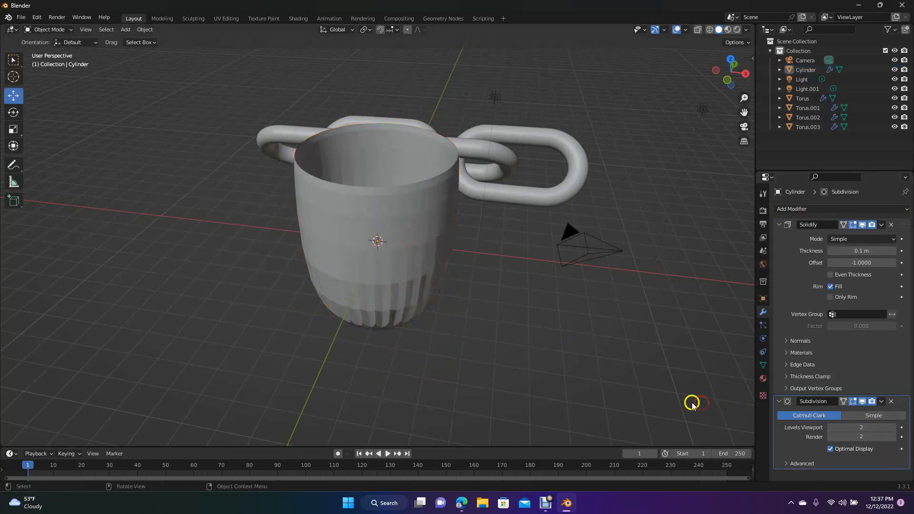
- Insert a loop cut around the cylinder in mesh editing and slide it up close to the rim
{"action": "left_click", "coordinate": [366, 244]}
{"action": "left_click", "coordinate": [162, 18]}
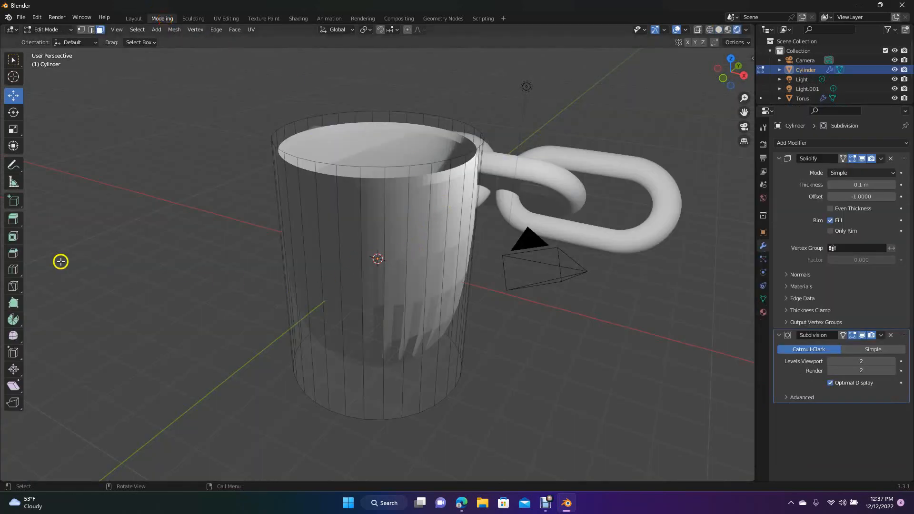
{"action": "left_click", "coordinate": [13, 272]}
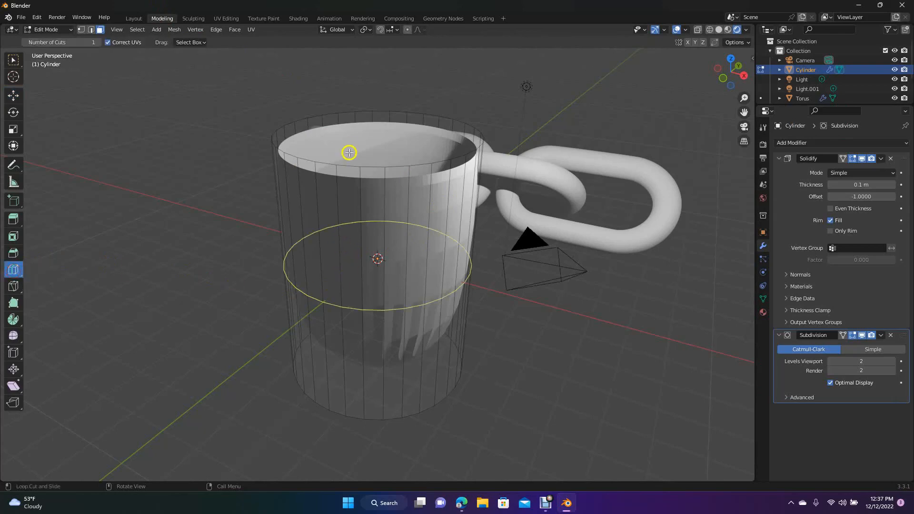
{"action": "left_click_drag", "start_coordinate": [346, 245], "coordinate": [348, 147]}
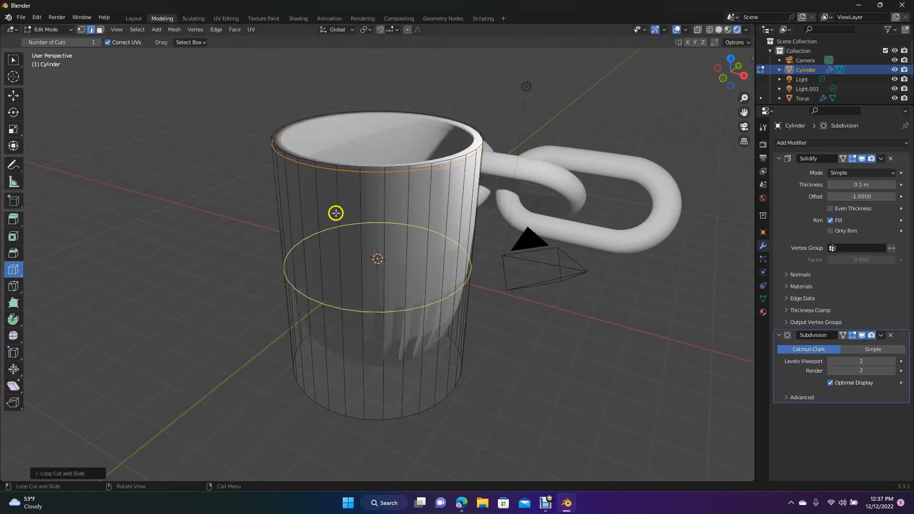
- Insert two loop cuts around the lower part of the cylinder, one close to the base edge and one slightly above it
{"action": "left_click_drag", "start_coordinate": [327, 256], "coordinate": [327, 364]}
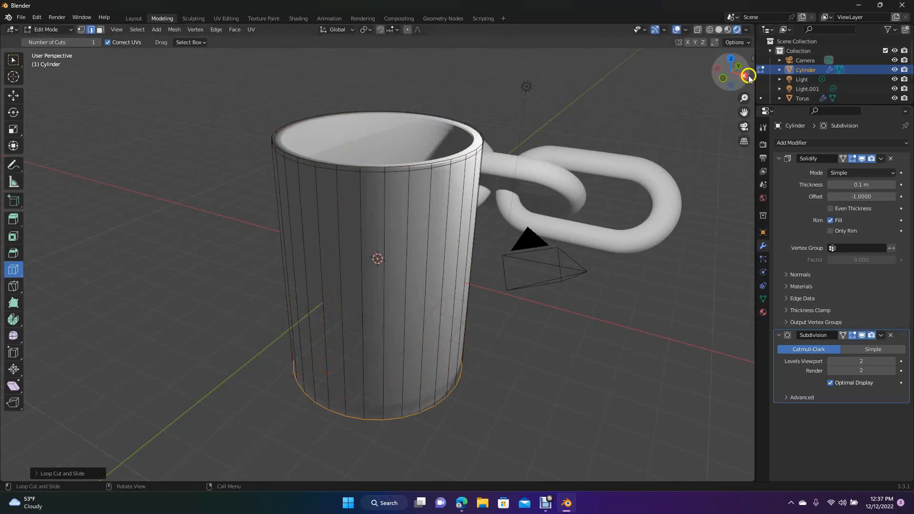
{"action": "left_click_drag", "start_coordinate": [731, 74], "coordinate": [724, 128]}
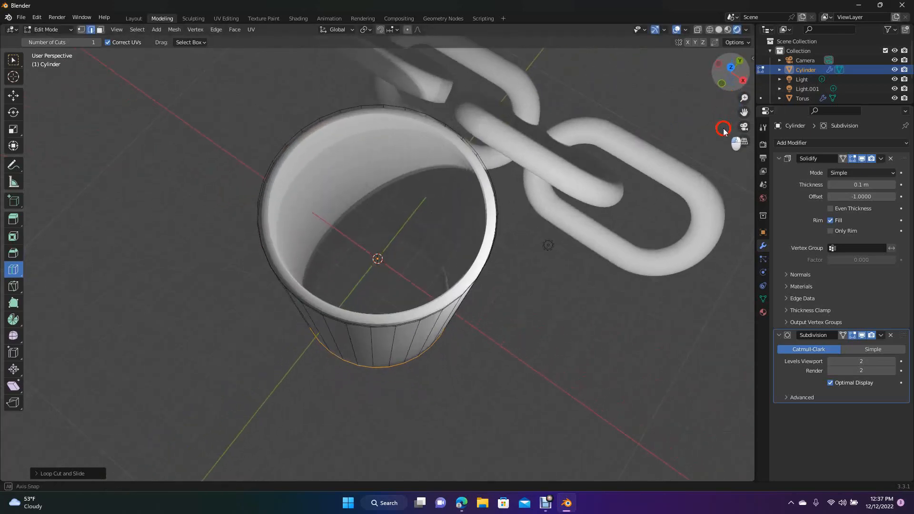
{"action": "left_click_drag", "start_coordinate": [390, 195], "coordinate": [359, 237]}
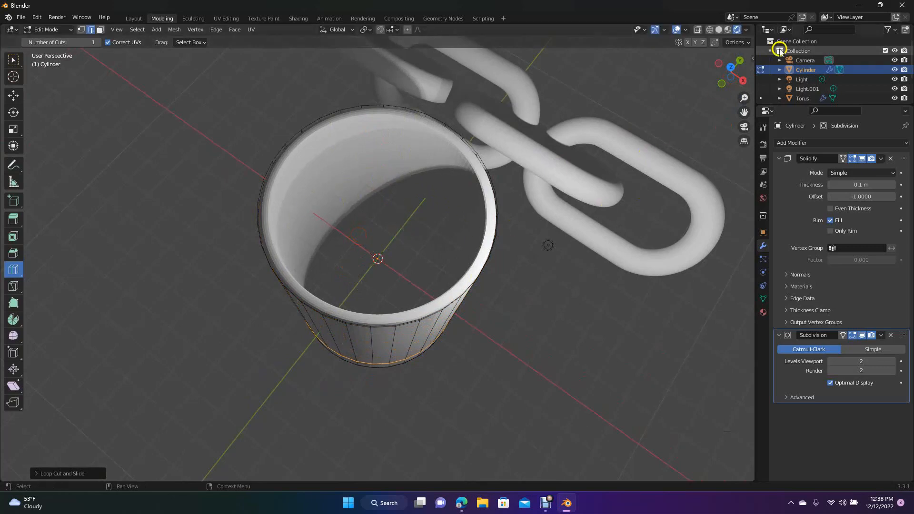
{"action": "left_click_drag", "start_coordinate": [733, 72], "coordinate": [736, 413]}
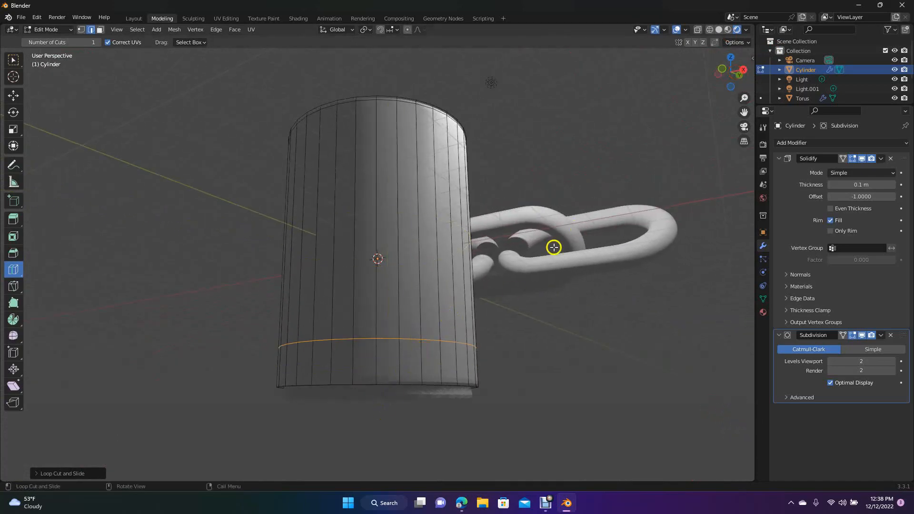
{"action": "left_click_drag", "start_coordinate": [729, 72], "coordinate": [734, 147]}
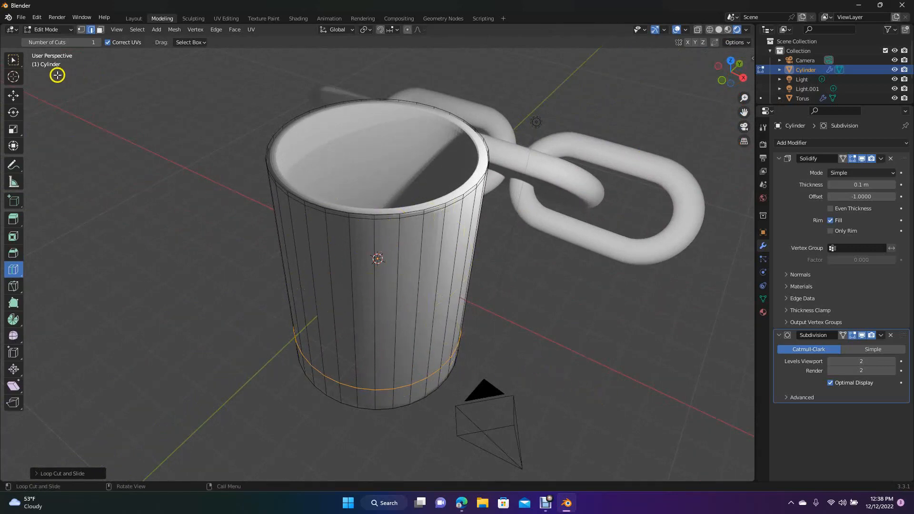
{"action": "left_click", "coordinate": [12, 94]}
{"action": "left_click", "coordinate": [95, 168]}
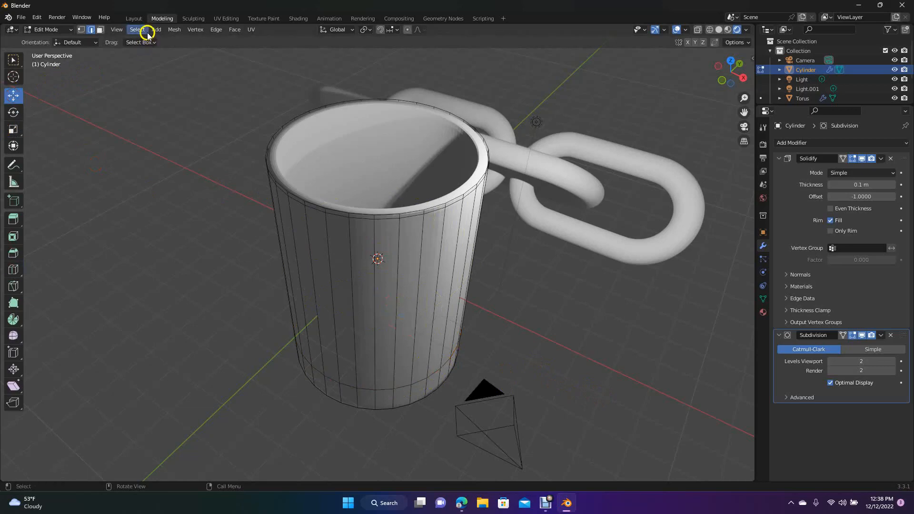
- Apply Shade Smooth to the cup in Object Mode
{"action": "left_click", "coordinate": [134, 19]}
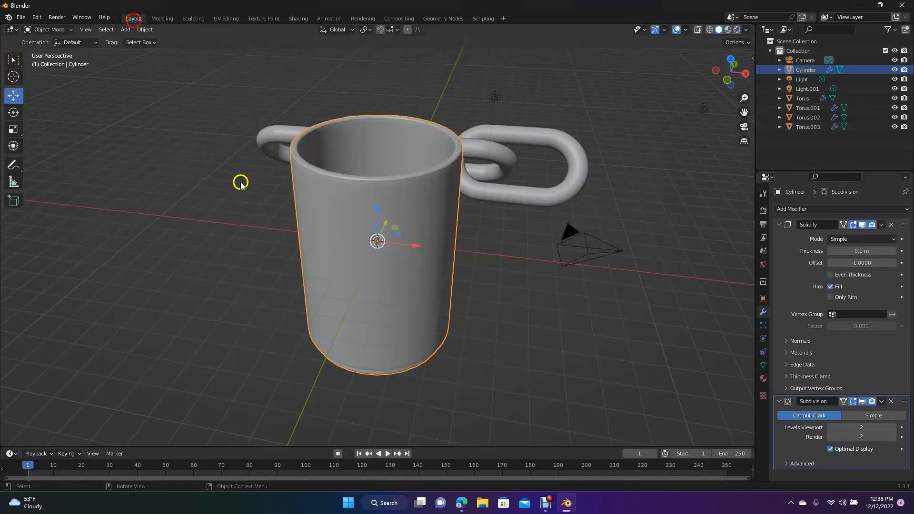
{"action": "right_click", "coordinate": [351, 206]}
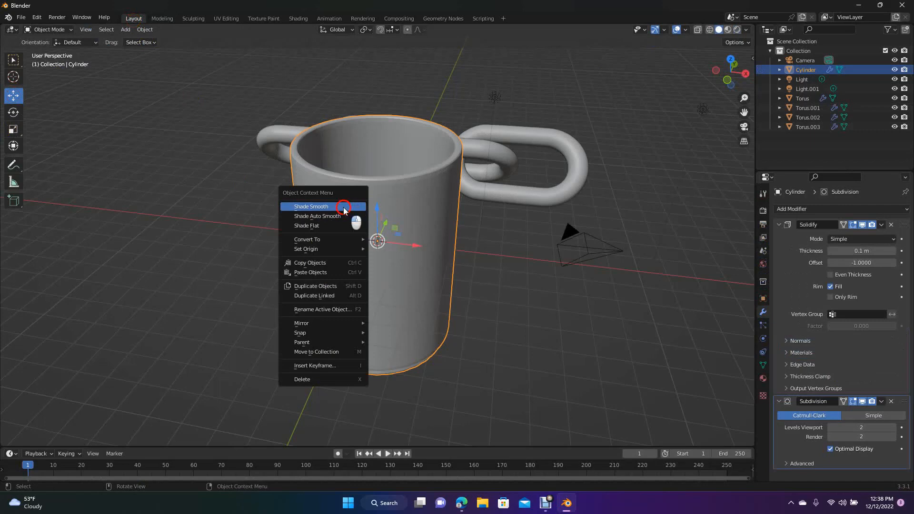
{"action": "left_click", "coordinate": [344, 210]}
{"action": "left_click_drag", "start_coordinate": [729, 77], "coordinate": [691, 95]}
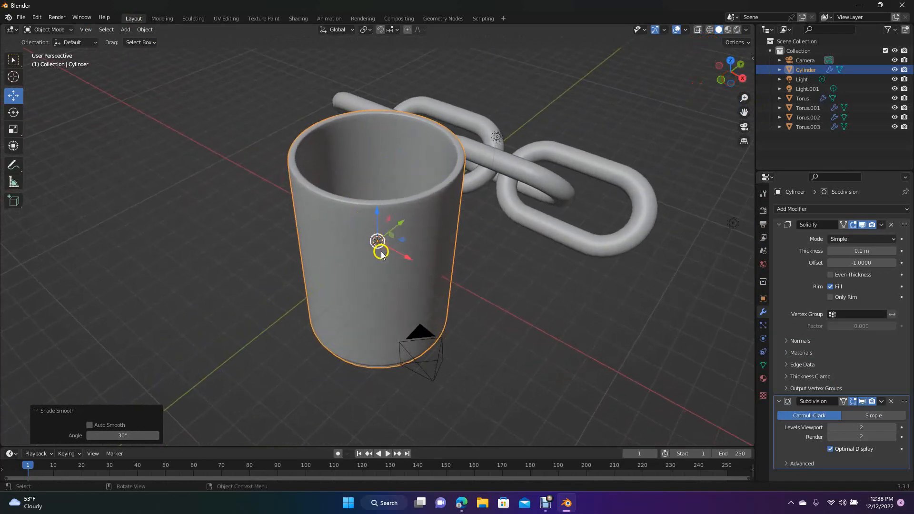
- Duplicate the cup and place the copy beside the original, offset about -5.6 m in X, -6.02 m in Y and -1.09 m in Z
{"action": "key", "text": "shift+d"}
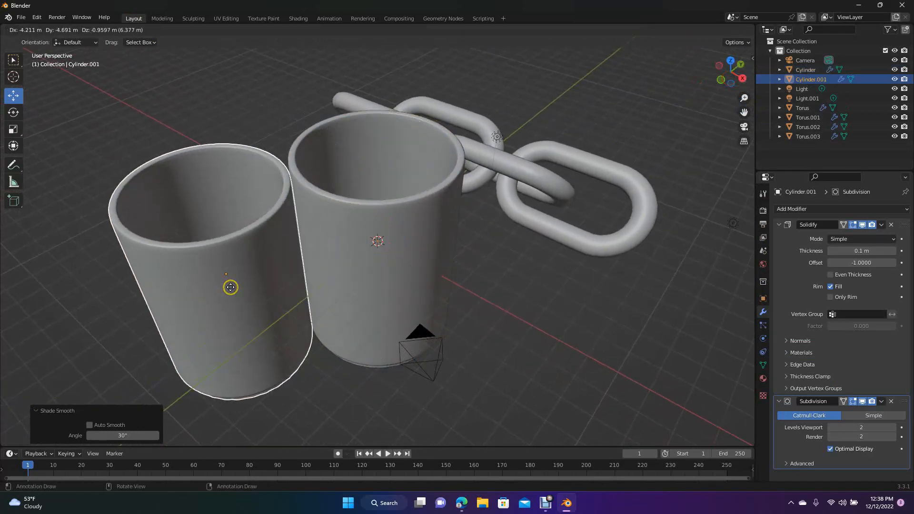
{"action": "left_click", "coordinate": [187, 289]}
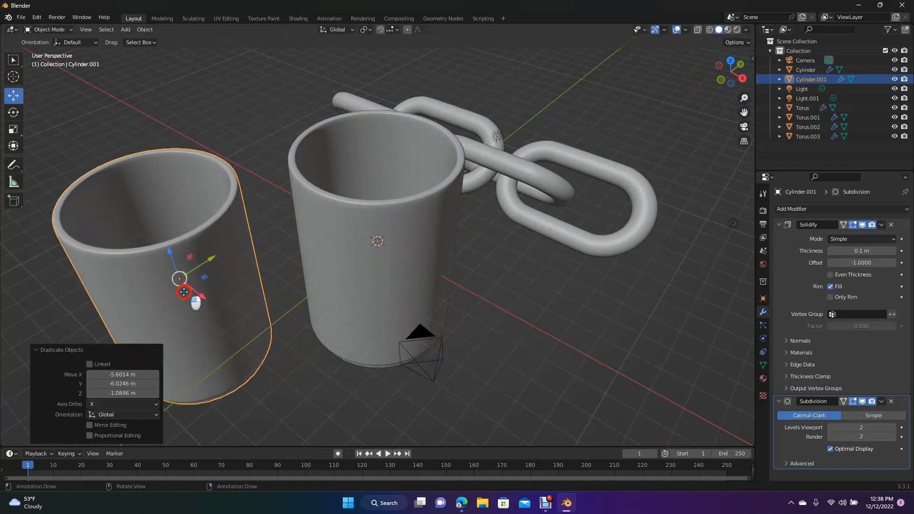
{"action": "left_click", "coordinate": [233, 155]}
- Extrude two adjacent vertical side faces of the duplicated cup outward in mesh editing to form a handle block
{"action": "left_click", "coordinate": [160, 18]}
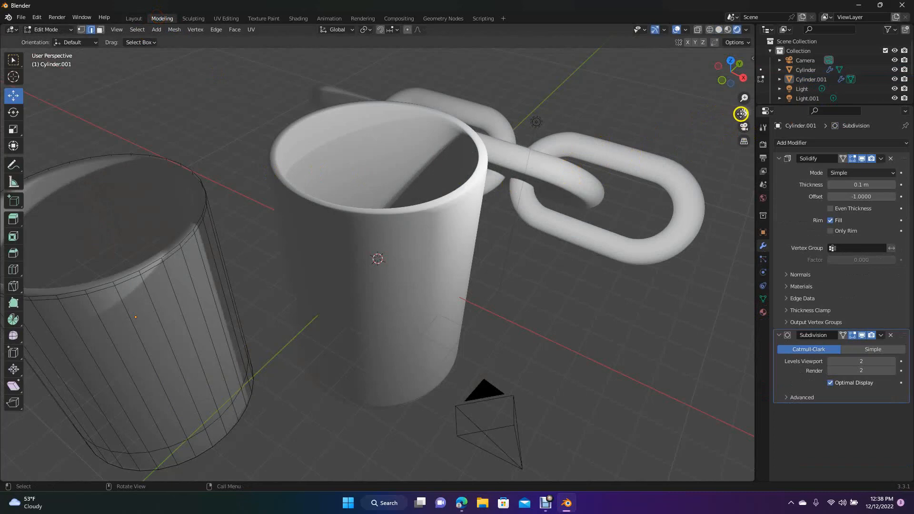
{"action": "left_click_drag", "start_coordinate": [744, 112], "coordinate": [145, 58]}
{"action": "left_click", "coordinate": [325, 268]}
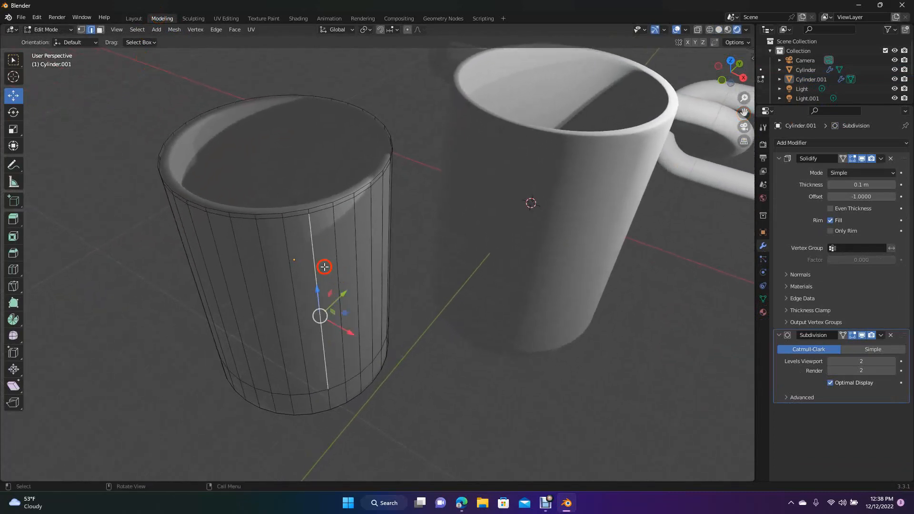
{"action": "left_click", "coordinate": [137, 191]}
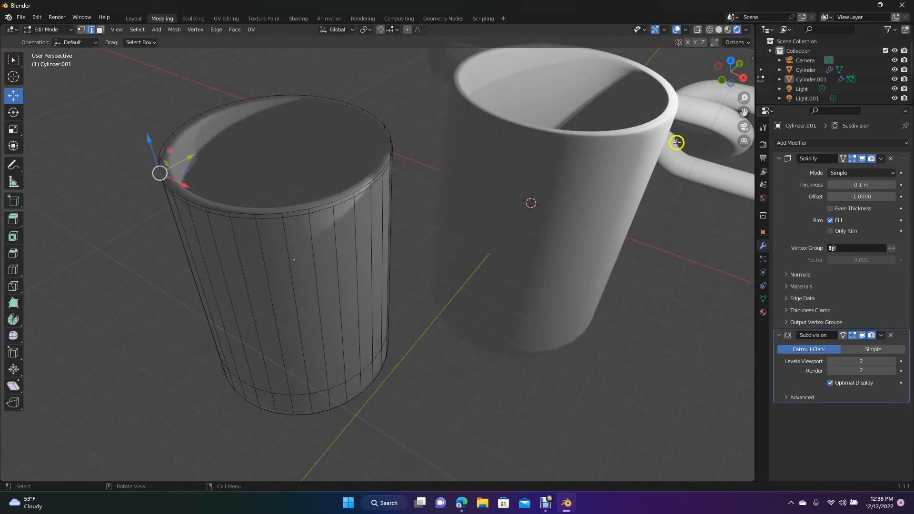
{"action": "left_click_drag", "start_coordinate": [735, 79], "coordinate": [667, 79]}
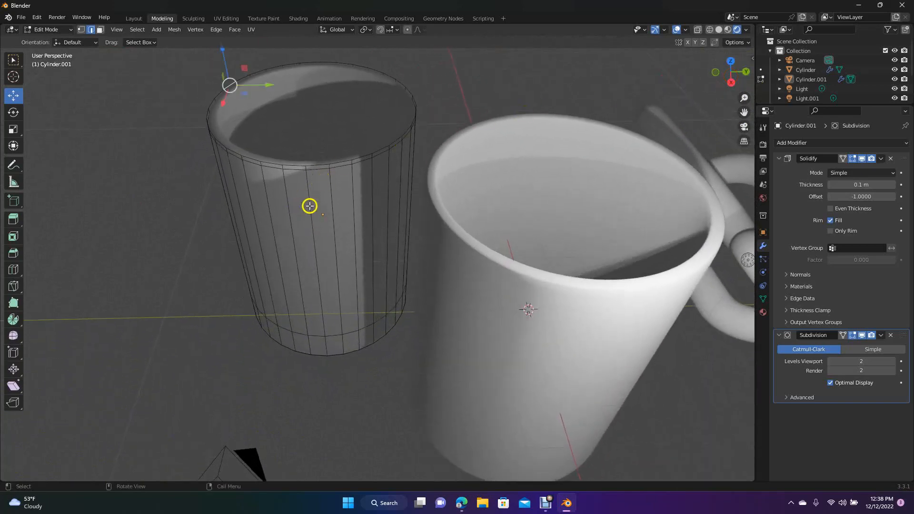
{"action": "left_click", "coordinate": [101, 30]}
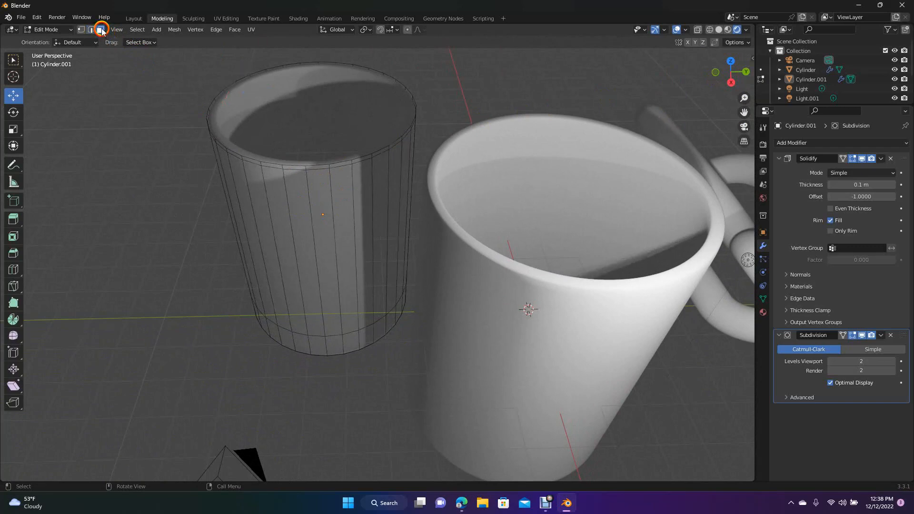
{"action": "left_click", "coordinate": [305, 237]}
{"action": "left_click", "coordinate": [327, 239], "text": "shift"}
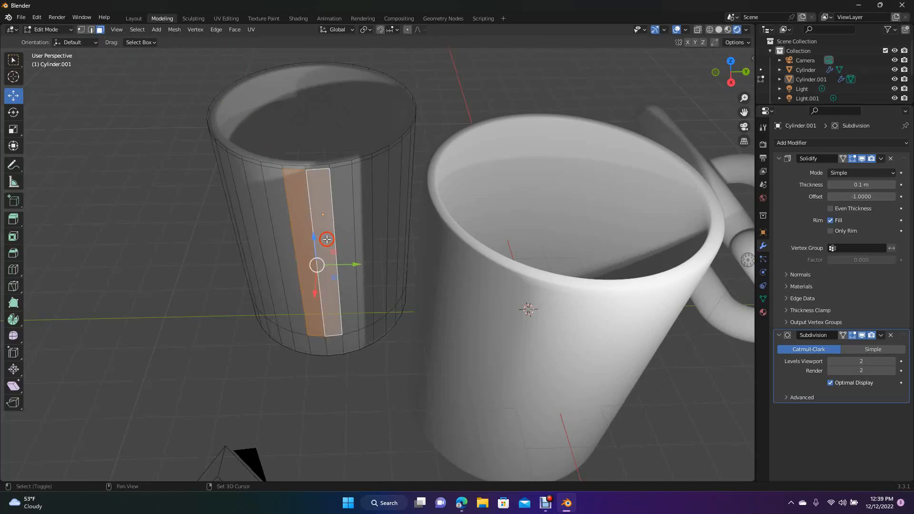
{"action": "left_click_drag", "start_coordinate": [728, 82], "coordinate": [529, 226]}
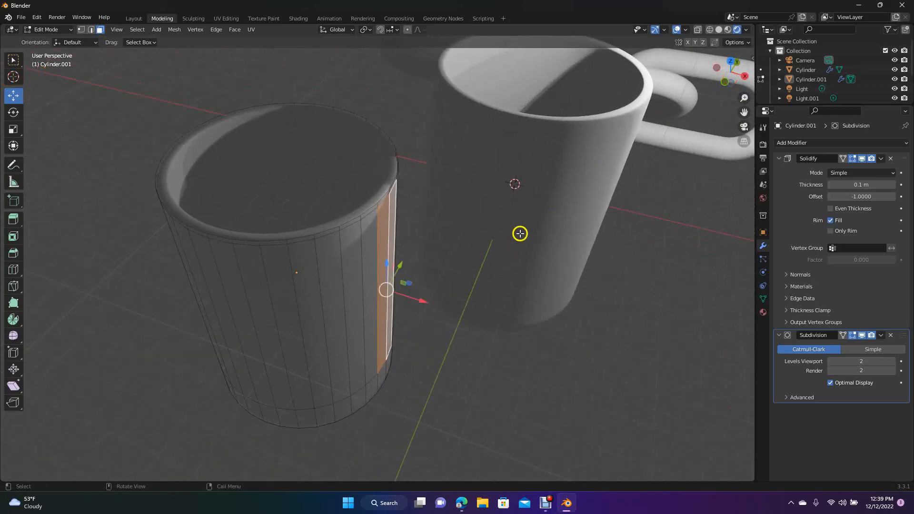
{"action": "key", "text": "e"}
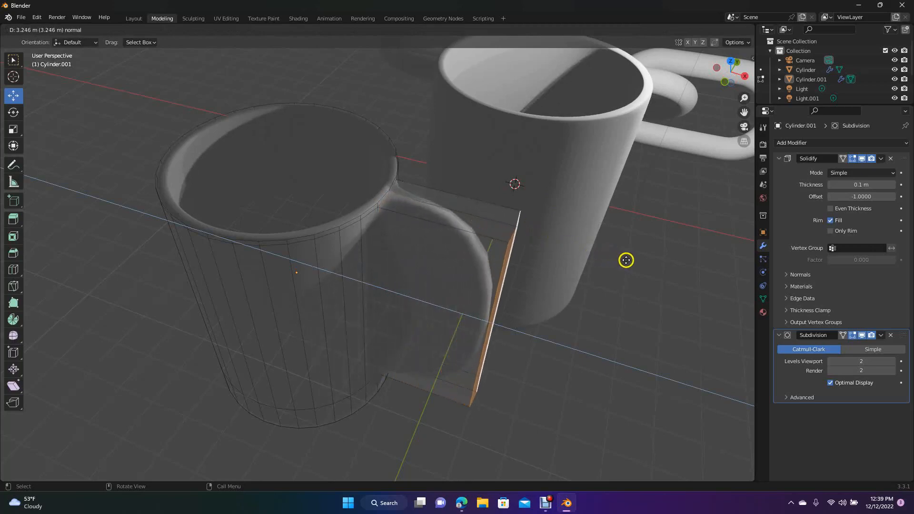
{"action": "left_click", "coordinate": [645, 266]}
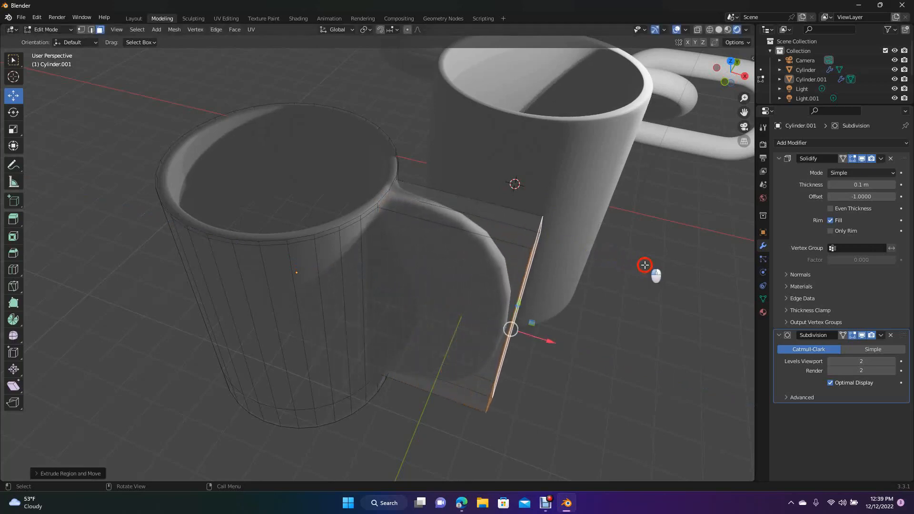
{"action": "left_click", "coordinate": [678, 254]}
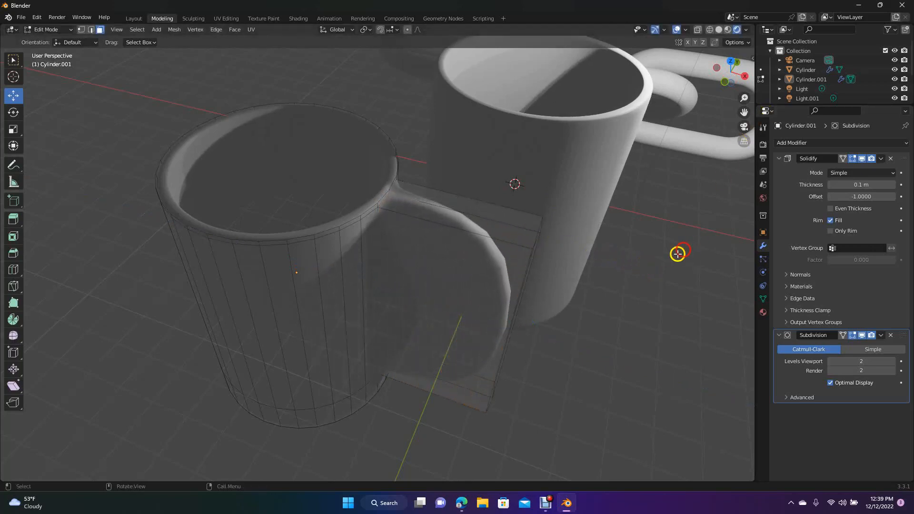
- Inset the two opposite side faces of the handle block by about 0.34 m
{"action": "left_click", "coordinate": [477, 290]}
{"action": "mouse_move", "coordinate": [731, 73]}
{"action": "left_mouse_down"}
{"action": "mouse_move", "coordinate": [657, 77]}
{"action": "mouse_move", "coordinate": [730, 75]}
{"action": "left_mouse_up"}
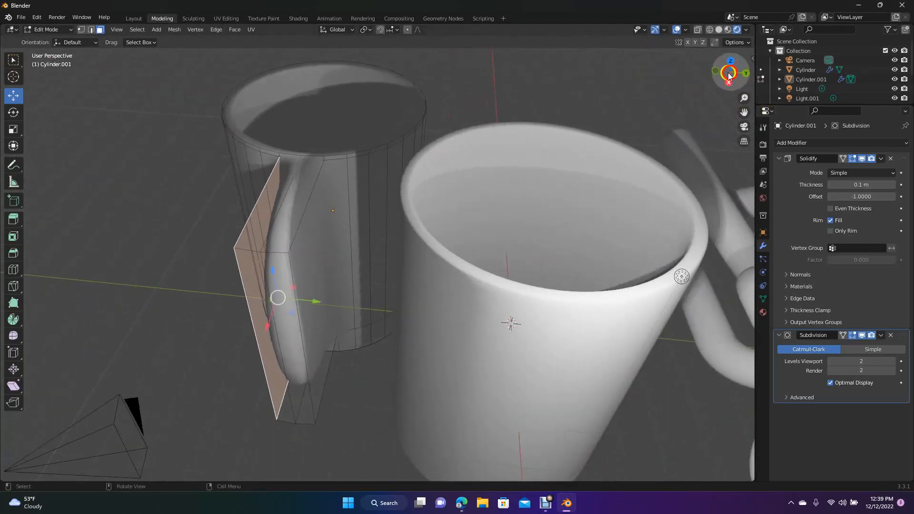
{"action": "left_click", "coordinate": [319, 263], "text": "shift"}
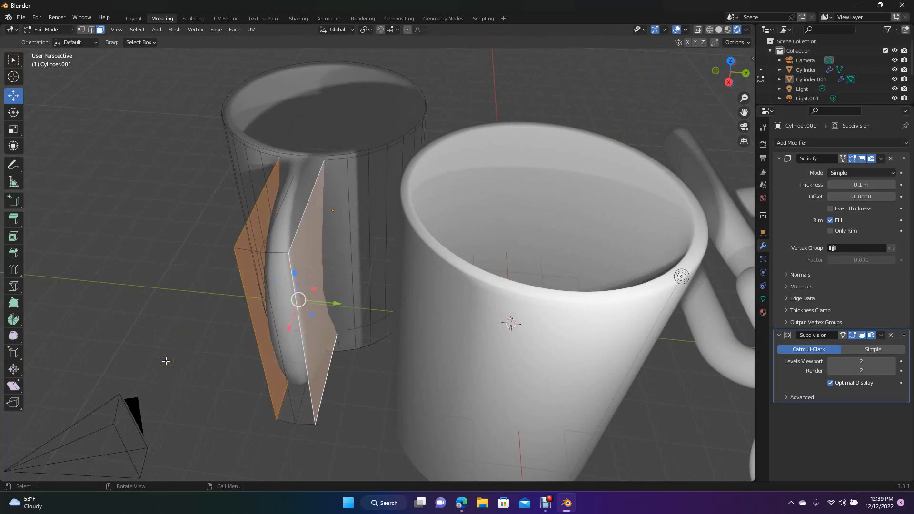
{"action": "key", "text": "i"}
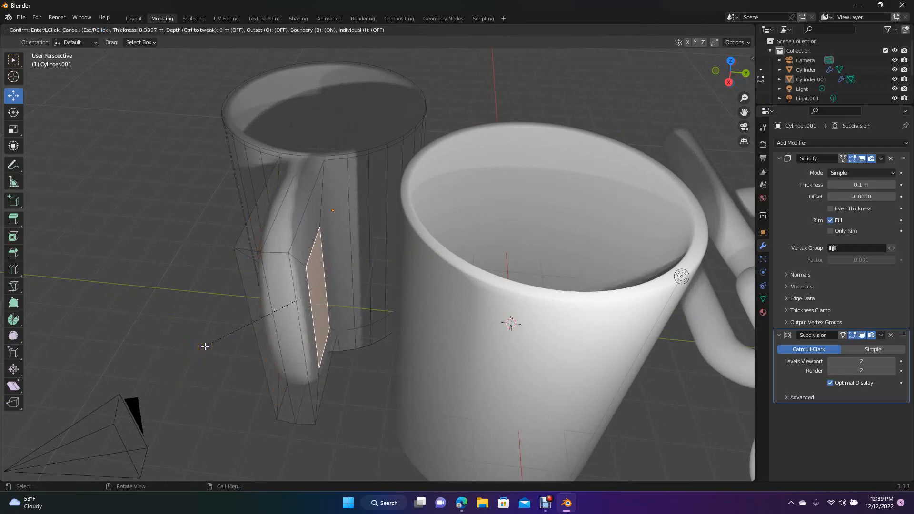
{"action": "left_click", "coordinate": [205, 346]}
{"action": "left_click_drag", "start_coordinate": [723, 76], "coordinate": [36, 65]}
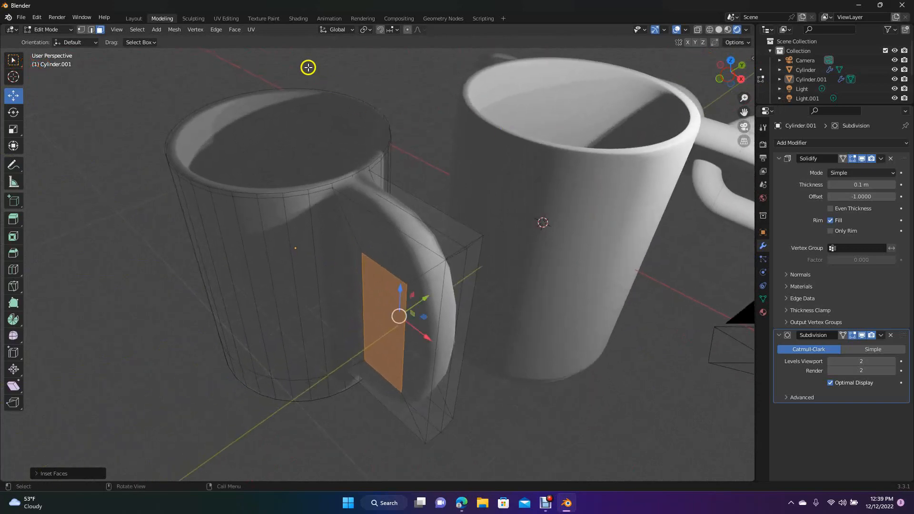
- Bridge the edge loops of the two inset faces to open the handle's hole, and inspect the mug in Object Mode
{"action": "left_click", "coordinate": [216, 29]}
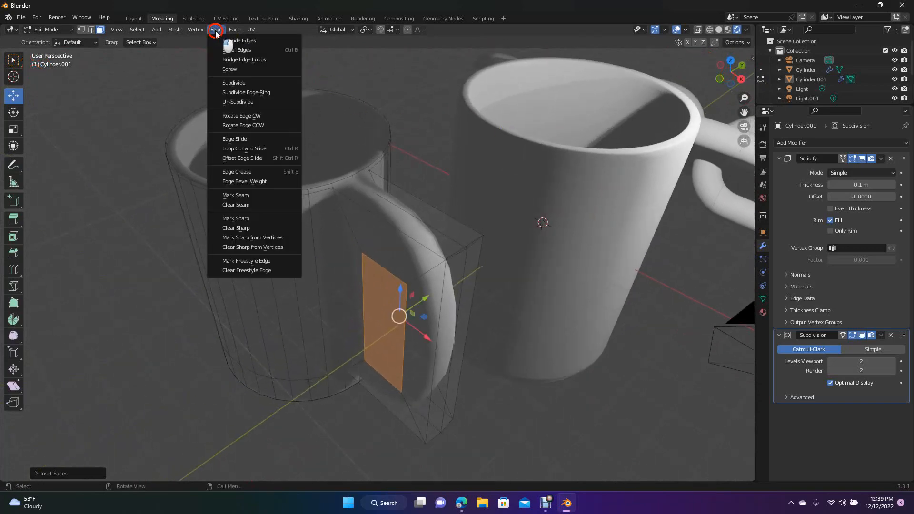
{"action": "left_click", "coordinate": [250, 60]}
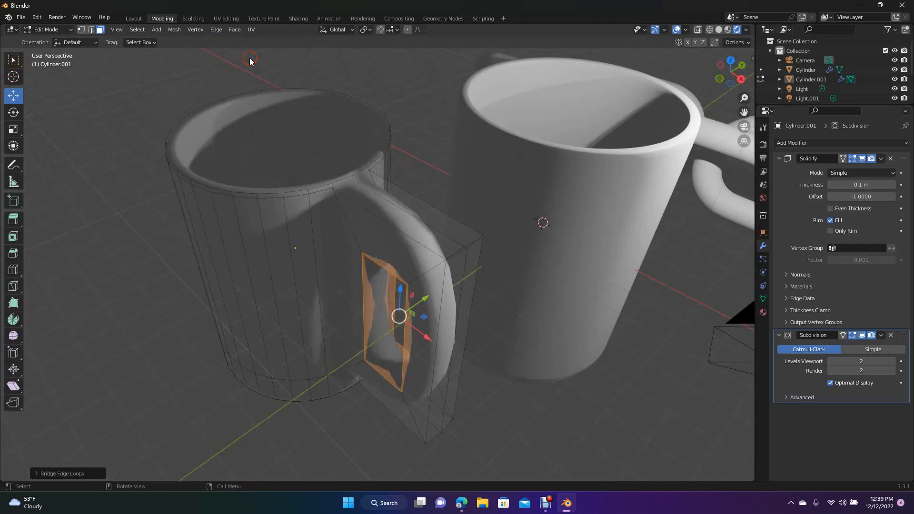
{"action": "mouse_move", "coordinate": [730, 72]}
{"action": "left_mouse_down"}
{"action": "mouse_move", "coordinate": [643, 51]}
{"action": "mouse_move", "coordinate": [748, 48]}
{"action": "mouse_move", "coordinate": [691, 58]}
{"action": "mouse_move", "coordinate": [44, 495]}
{"action": "mouse_move", "coordinate": [8, 24]}
{"action": "mouse_move", "coordinate": [752, 58]}
{"action": "mouse_move", "coordinate": [731, 71]}
{"action": "mouse_move", "coordinate": [735, 159]}
{"action": "mouse_move", "coordinate": [742, 141]}
{"action": "mouse_move", "coordinate": [727, 66]}
{"action": "mouse_move", "coordinate": [736, 72]}
{"action": "left_mouse_up"}
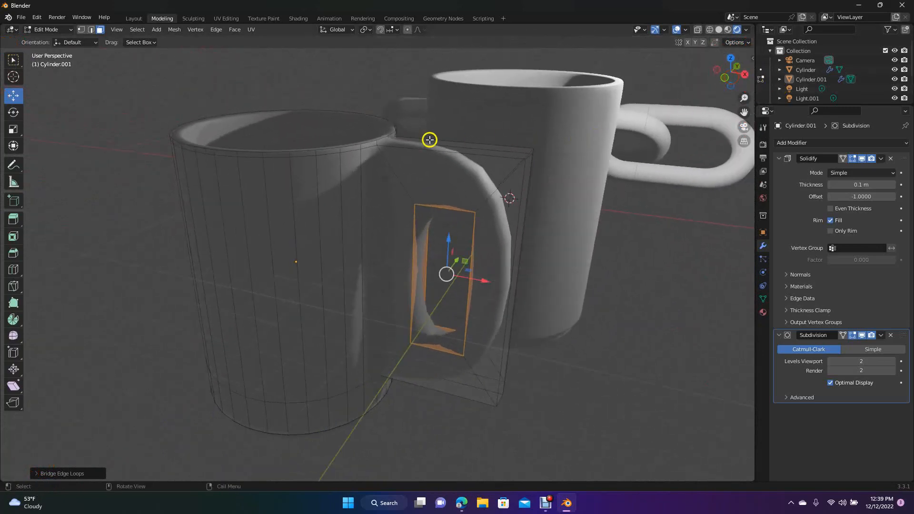
{"action": "left_click", "coordinate": [133, 18]}
{"action": "left_click_drag", "start_coordinate": [748, 74], "coordinate": [592, 123]}
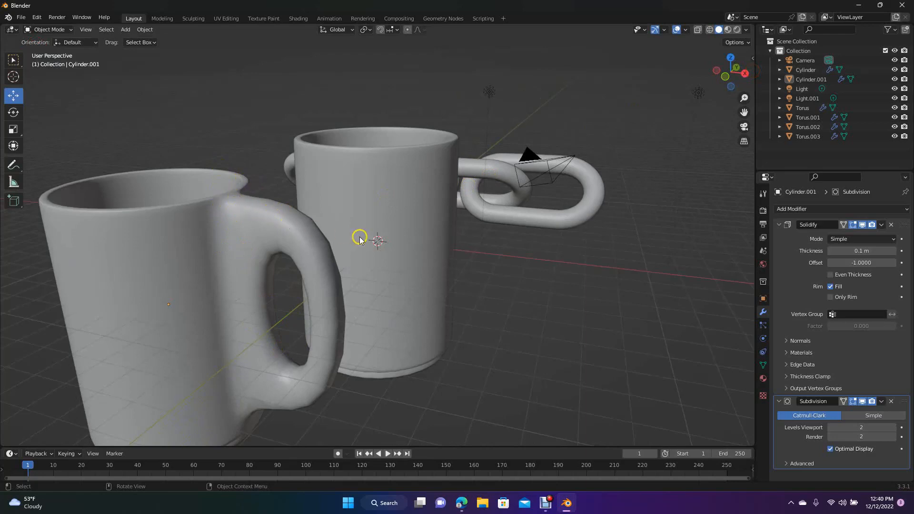
{"action": "left_click_drag", "start_coordinate": [734, 77], "coordinate": [743, 83]}
- Insert loop cuts across the upper, outer and lower bars of the mug's handle in mesh editing to sharpen its shape
{"action": "left_click", "coordinate": [162, 18]}
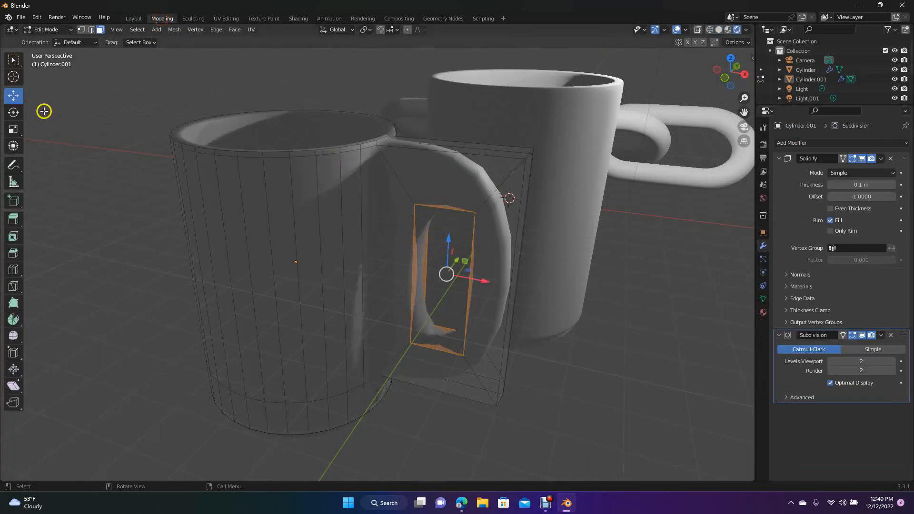
{"action": "left_click", "coordinate": [13, 270]}
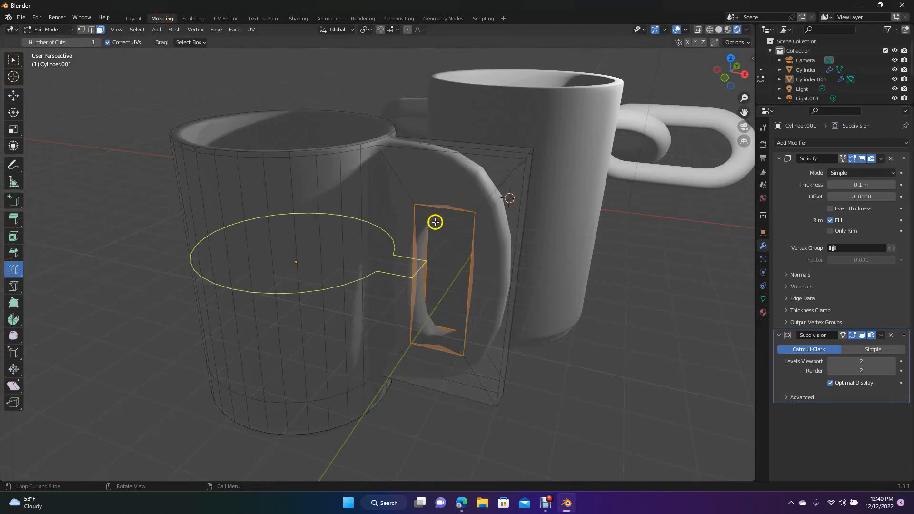
{"action": "left_click_drag", "start_coordinate": [439, 210], "coordinate": [486, 202]}
{"action": "left_click_drag", "start_coordinate": [490, 287], "coordinate": [490, 333]}
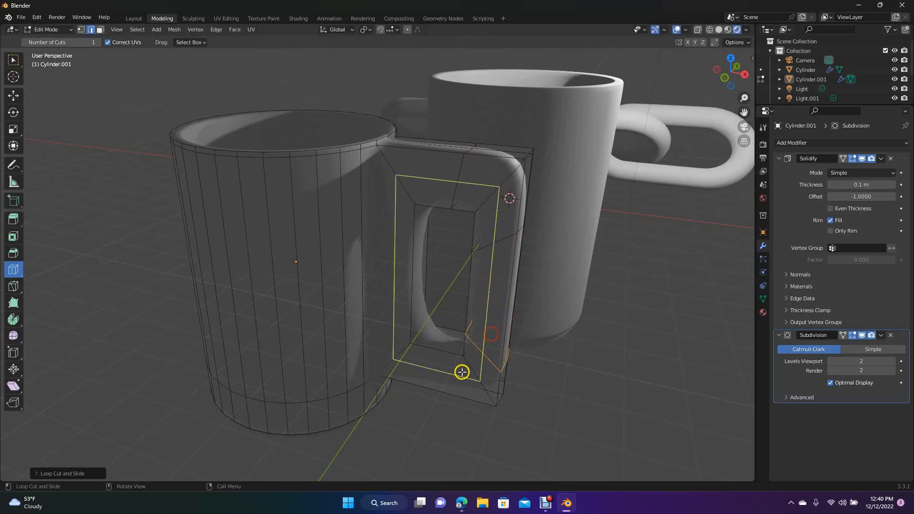
{"action": "left_click_drag", "start_coordinate": [437, 370], "coordinate": [405, 363]}
- Insert a loop cut across the handle's upper bar close to where it joins the cup wall
{"action": "left_click_drag", "start_coordinate": [431, 206], "coordinate": [431, 205]}
{"action": "left_click_drag", "start_coordinate": [421, 204], "coordinate": [423, 204]}
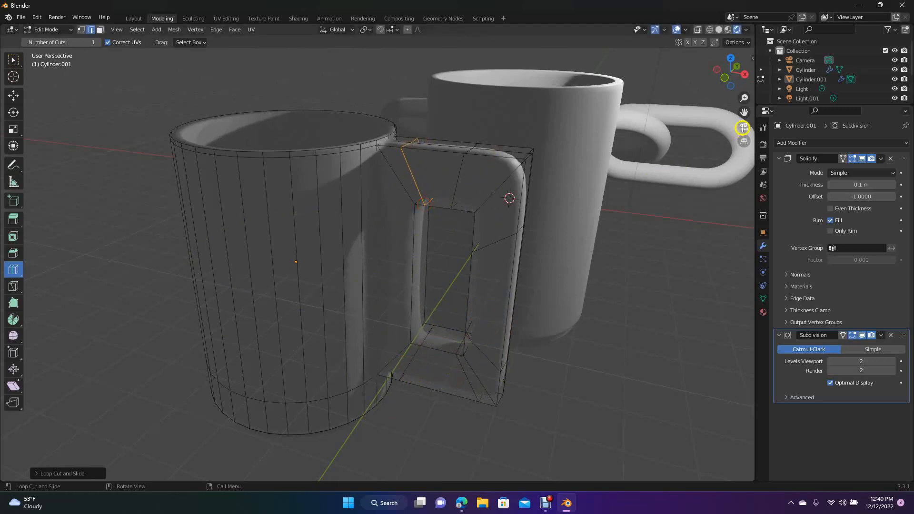
{"action": "left_click_drag", "start_coordinate": [730, 70], "coordinate": [710, 52]}
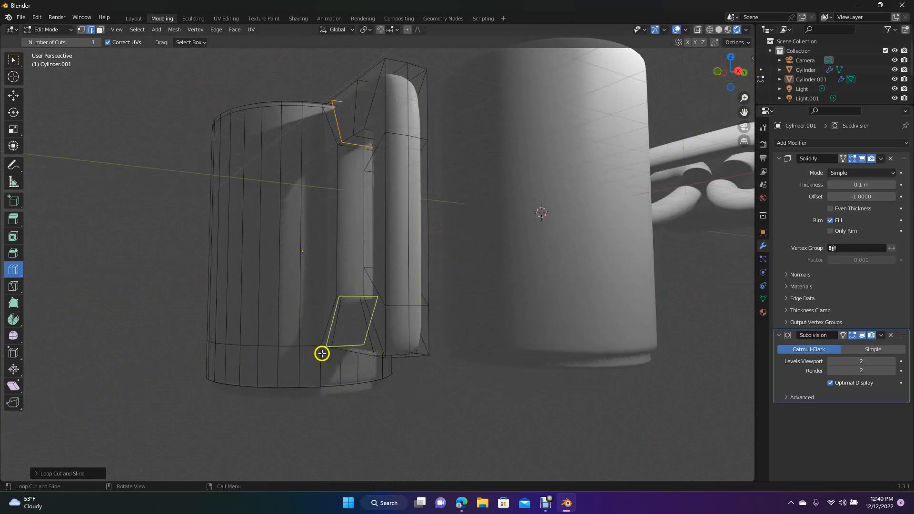
{"action": "left_click_drag", "start_coordinate": [731, 75], "coordinate": [733, 79]}
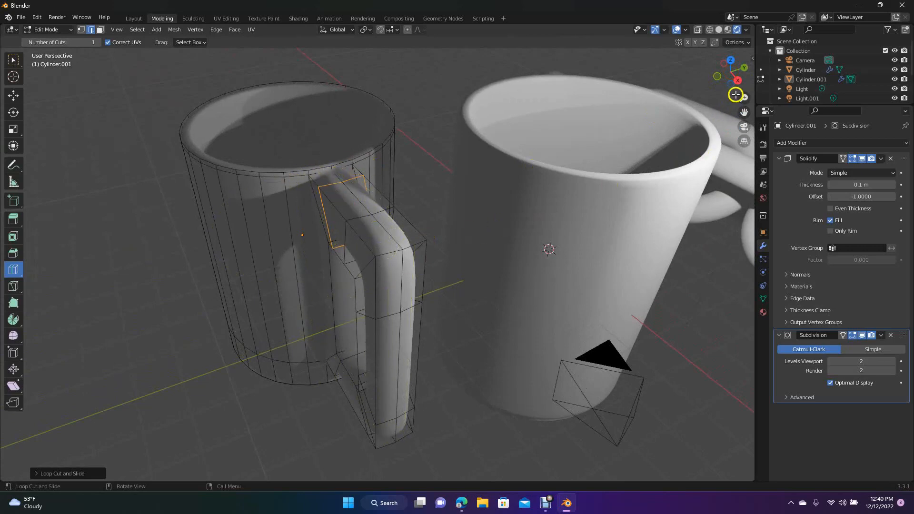
- Undo the handle's loop cuts, bridge, insets and extrusion to return the mug to a plain cup body
{"action": "left_click_drag", "start_coordinate": [733, 77], "coordinate": [750, 83]}
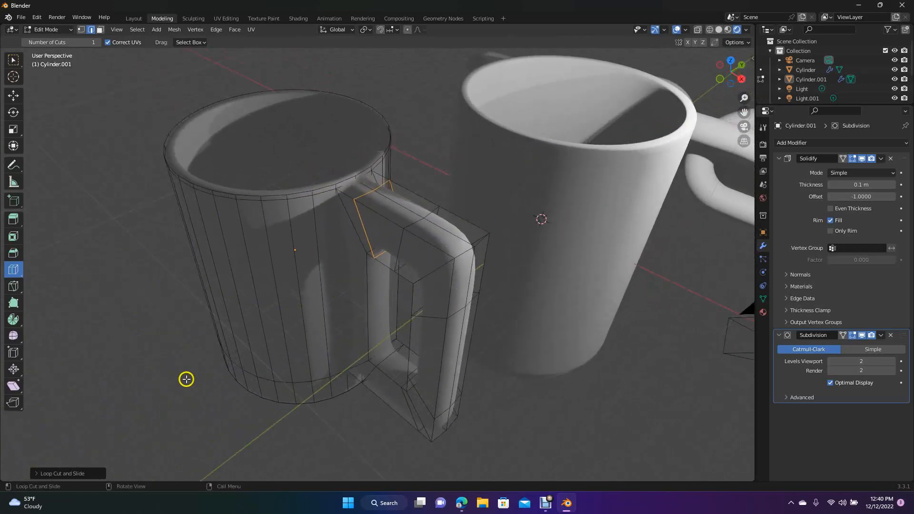
{"action": "key", "text": "ctrl+z"}
{"action": "key", "text": "ctrl+z"}
{"action": "key", "text": "ctrl+z"}
{"action": "key", "text": "ctrl+z"}
{"action": "key", "text": "ctrl+z"}
{"action": "key", "text": "ctrl+z"}
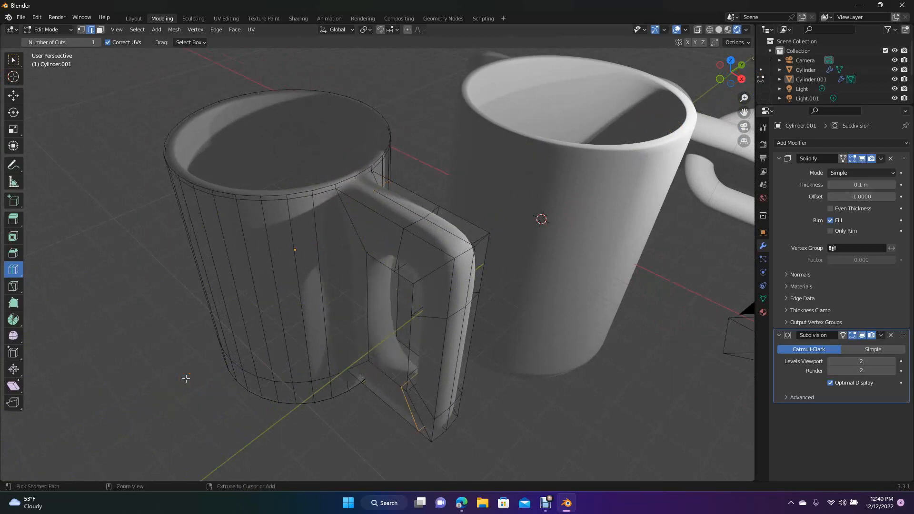
{"action": "key", "text": "ctrl+z"}
{"action": "key", "text": "ctrl+z"}
{"action": "key", "text": "ctrl+z"}
{"action": "key", "text": "ctrl+z"}
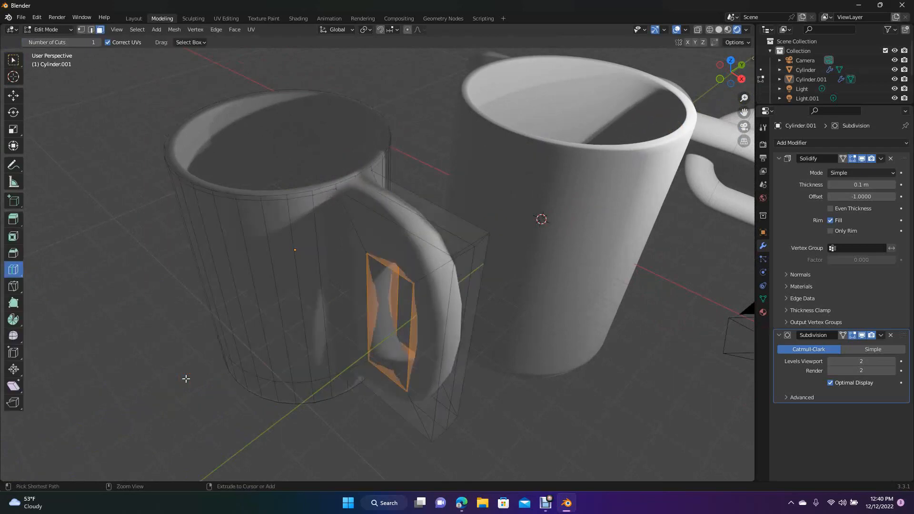
{"action": "key", "text": "ctrl+z"}
{"action": "key", "text": "ctrl+z"}
{"action": "key", "text": "ctrl+z"}
{"action": "key", "text": "ctrl+z"}
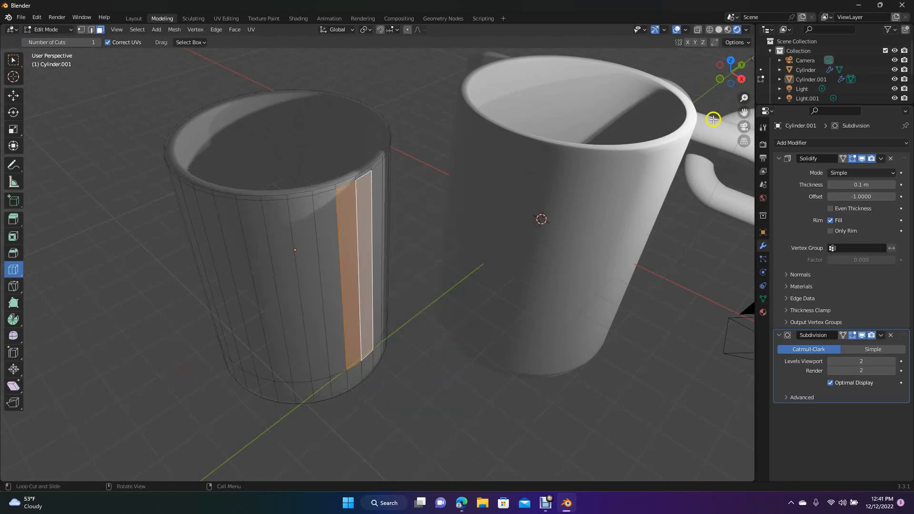
- Deselect the wall faces and insert a horizontal loop cut around the cup a short distance below the rim
{"action": "left_click_drag", "start_coordinate": [744, 80], "coordinate": [712, 74]}
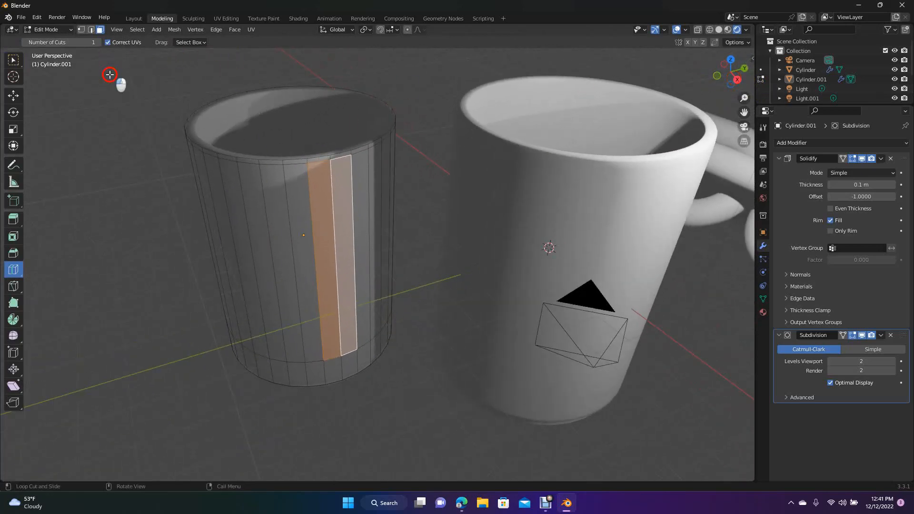
{"action": "left_click", "coordinate": [14, 96]}
{"action": "left_click", "coordinate": [97, 113]}
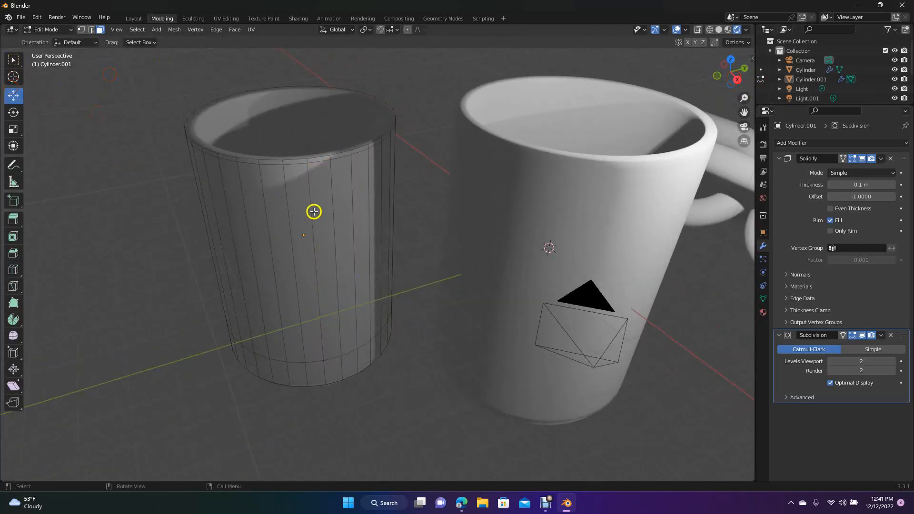
{"action": "left_click", "coordinate": [12, 269]}
{"action": "left_click_drag", "start_coordinate": [306, 255], "coordinate": [307, 191]}
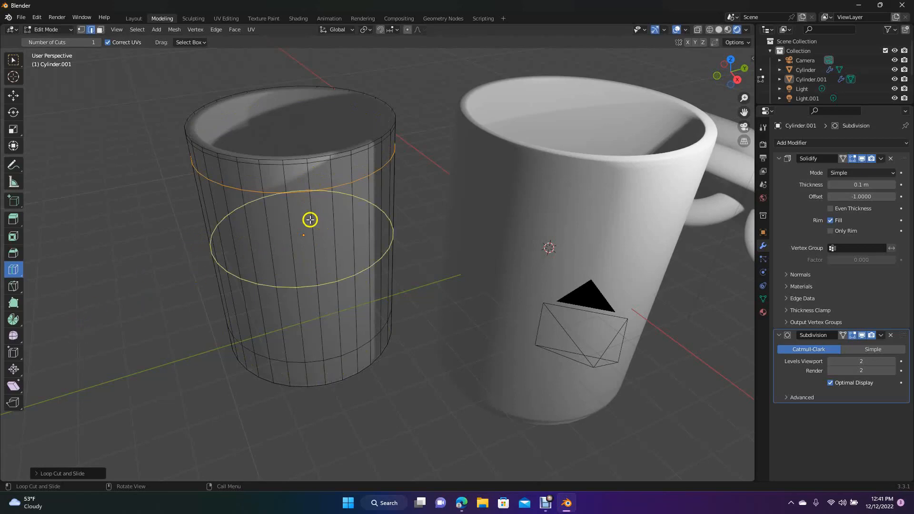
- Extrude two adjacent wall faces between the upper and lower loop cuts outward by about 2.3 m as the handle block
{"action": "left_click", "coordinate": [101, 30]}
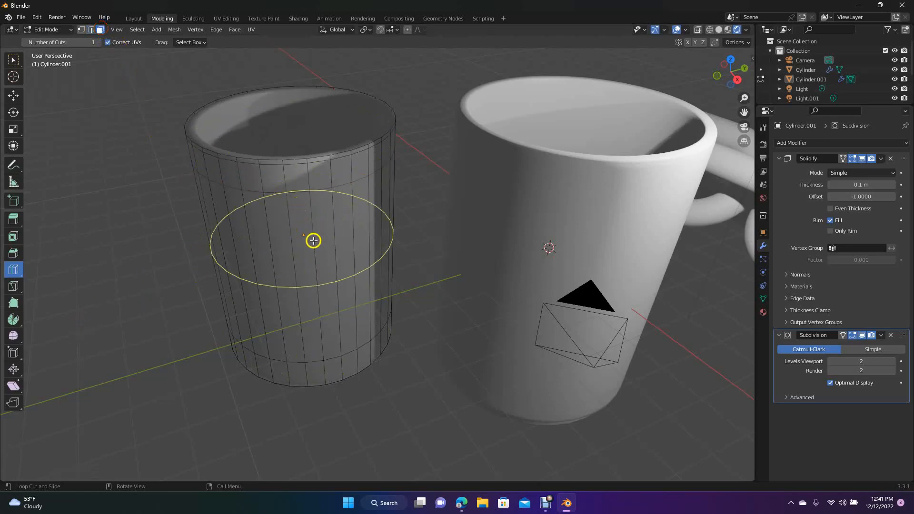
{"action": "left_click", "coordinate": [13, 95]}
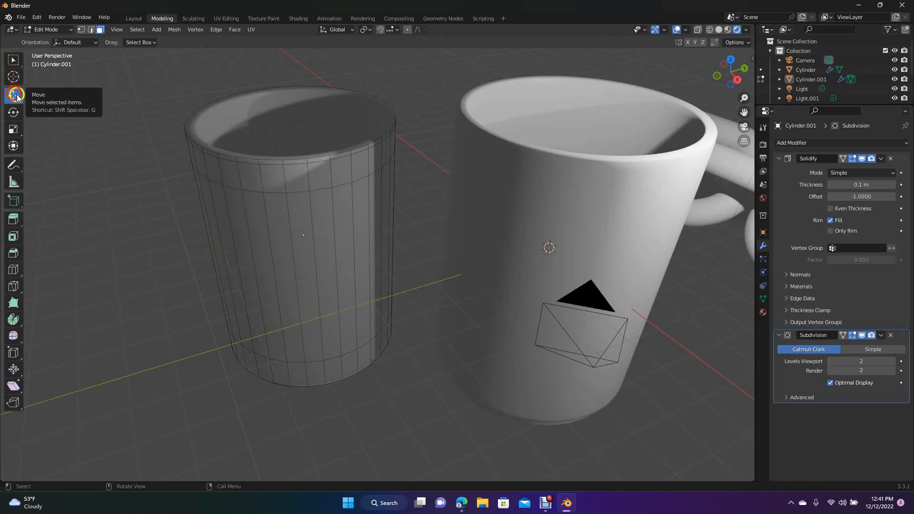
{"action": "left_click", "coordinate": [310, 280], "text": "alt"}
{"action": "left_click", "coordinate": [331, 263], "text": "ctrl"}
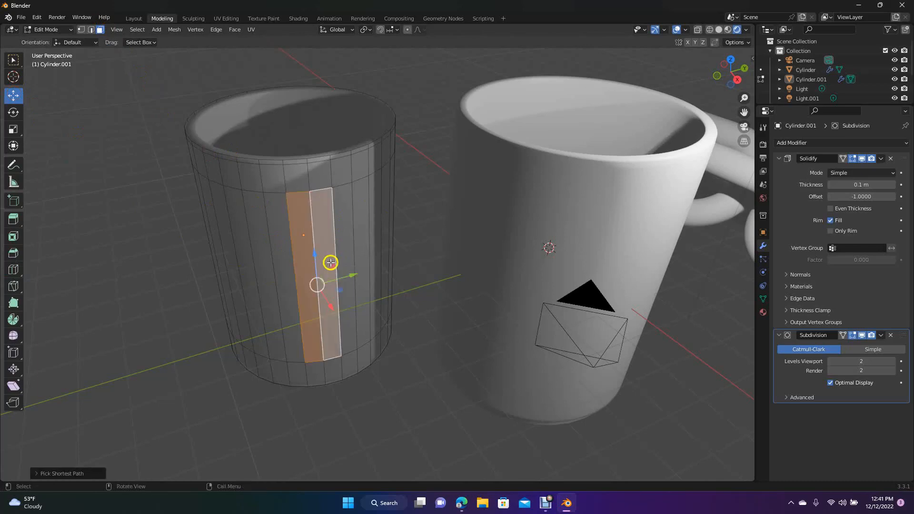
{"action": "key", "text": "e"}
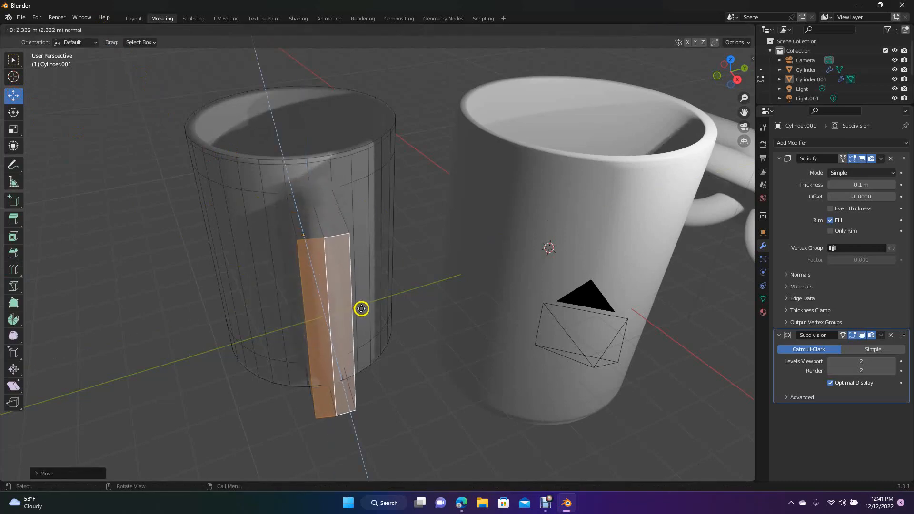
{"action": "left_click", "coordinate": [365, 316]}
- Try to inset the handle block's side faces together with the outer faces between them
{"action": "mouse_move", "coordinate": [734, 75]}
{"action": "left_mouse_down"}
{"action": "mouse_move", "coordinate": [26, 65]}
{"action": "mouse_move", "coordinate": [53, 57]}
{"action": "mouse_move", "coordinate": [38, 68]}
{"action": "mouse_move", "coordinate": [728, 73]}
{"action": "left_mouse_up"}
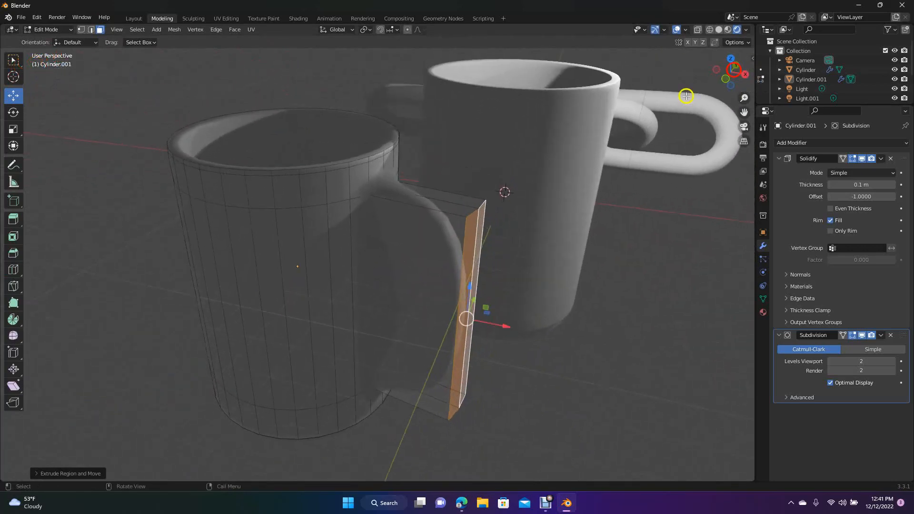
{"action": "left_click", "coordinate": [405, 280]}
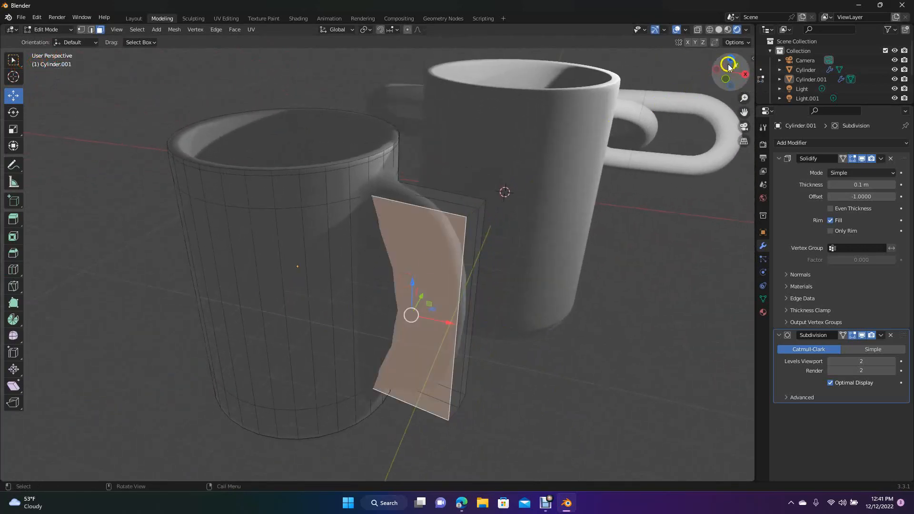
{"action": "left_click_drag", "start_coordinate": [726, 71], "coordinate": [519, 160]}
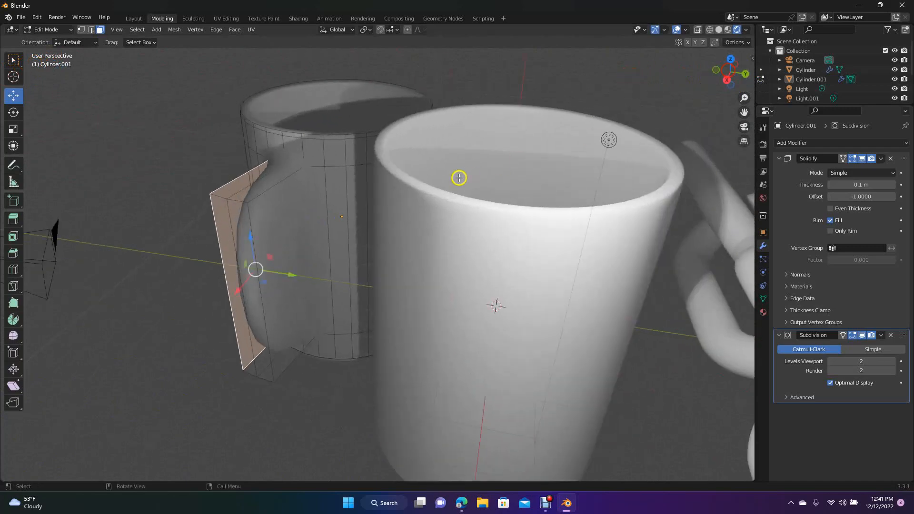
{"action": "left_click", "coordinate": [276, 223], "text": "ctrl"}
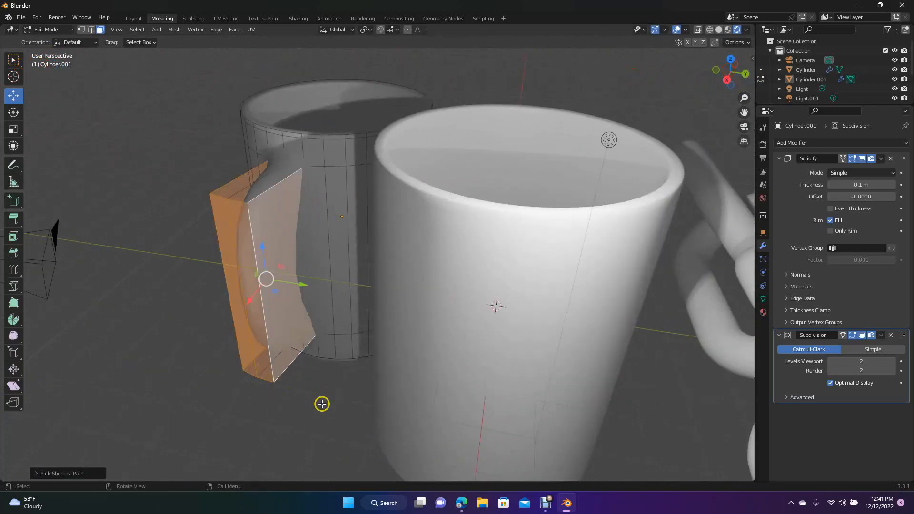
{"action": "key", "text": "i"}
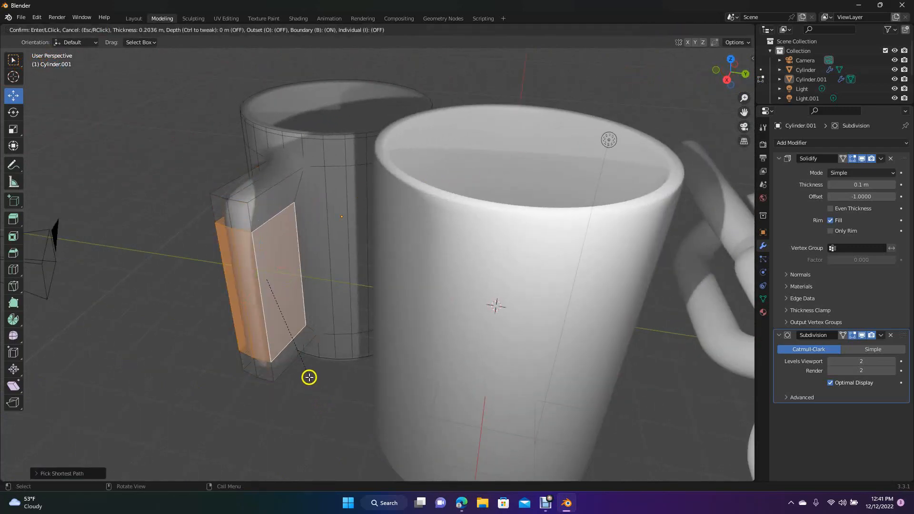
{"action": "left_click", "coordinate": [306, 368]}
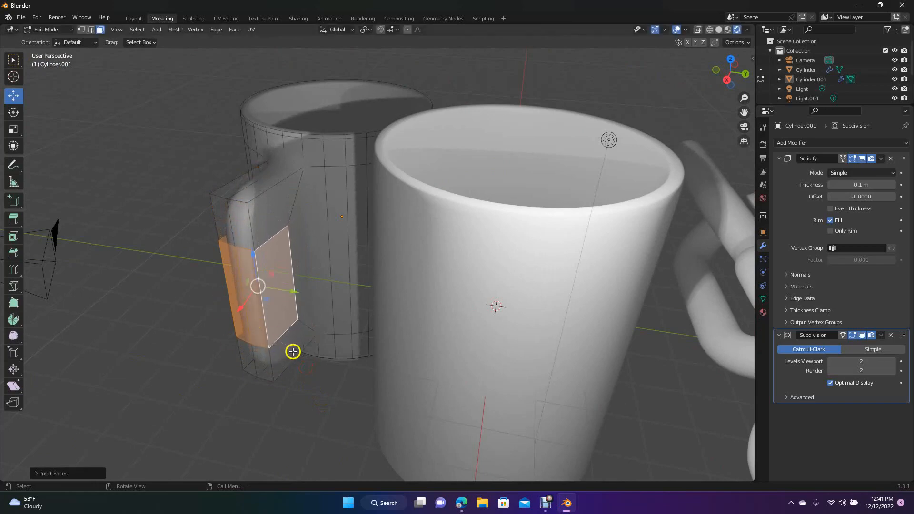
{"action": "key", "text": "ctrl+z"}
{"action": "left_click", "coordinate": [321, 358]}
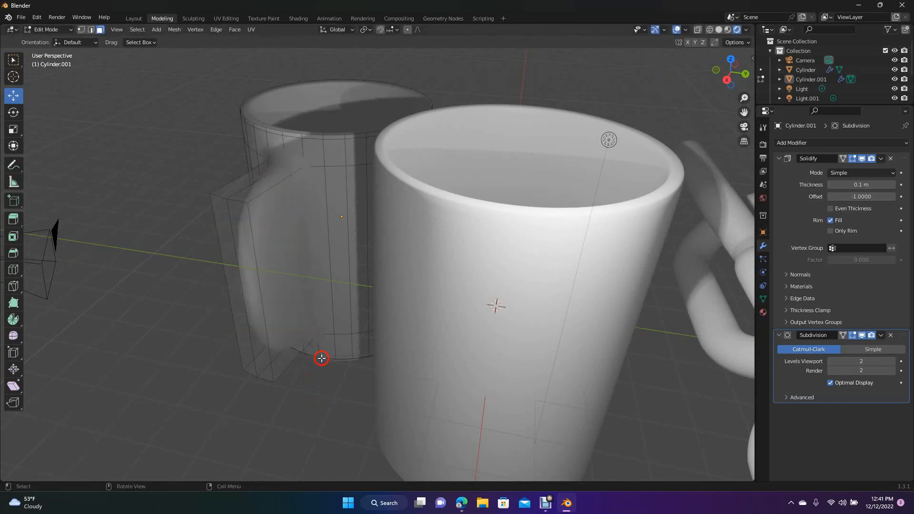
- Select only the two opposite side faces of the handle block and inset them by about 0.22 m
{"action": "left_click", "coordinate": [289, 250]}
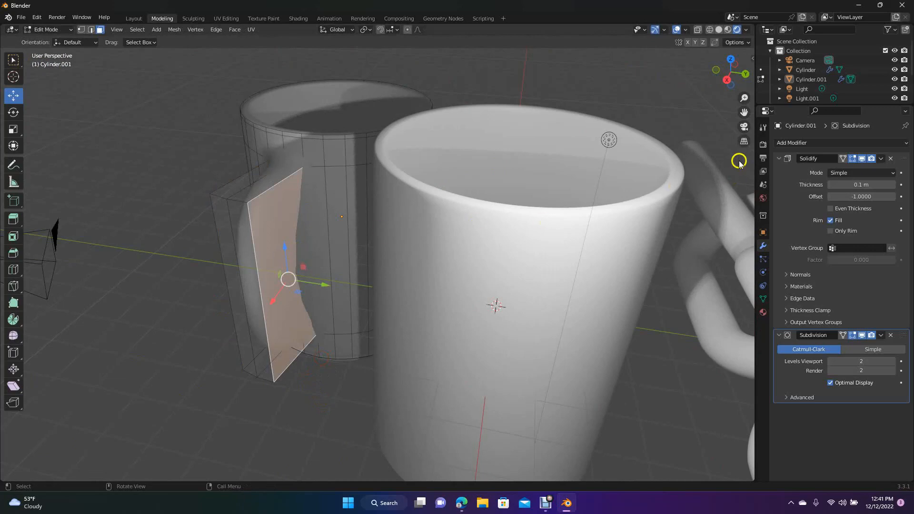
{"action": "left_click_drag", "start_coordinate": [727, 82], "coordinate": [92, 78]}
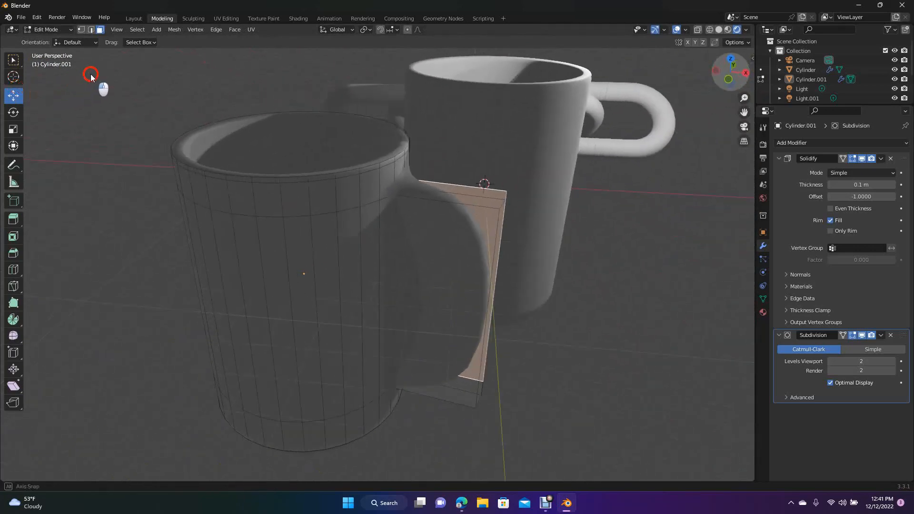
{"action": "left_click", "coordinate": [420, 262], "text": "shift"}
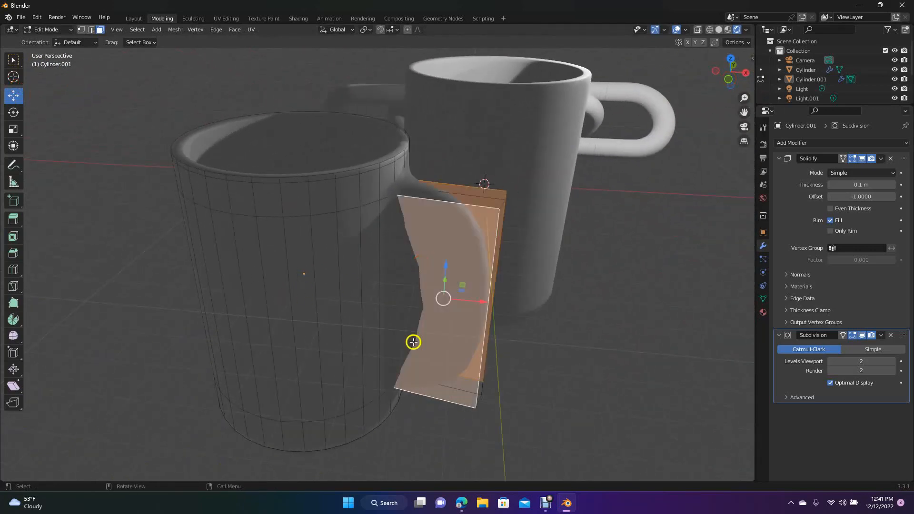
{"action": "key", "text": "i"}
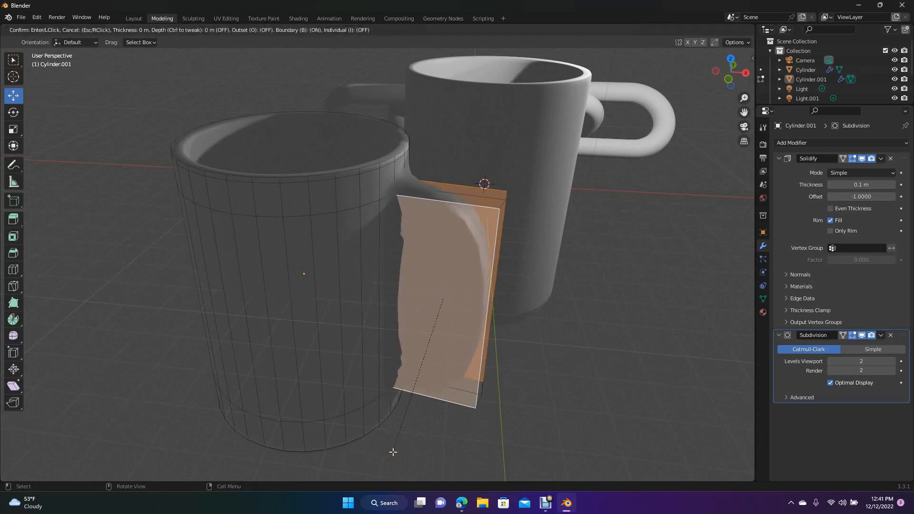
{"action": "left_click", "coordinate": [397, 425]}
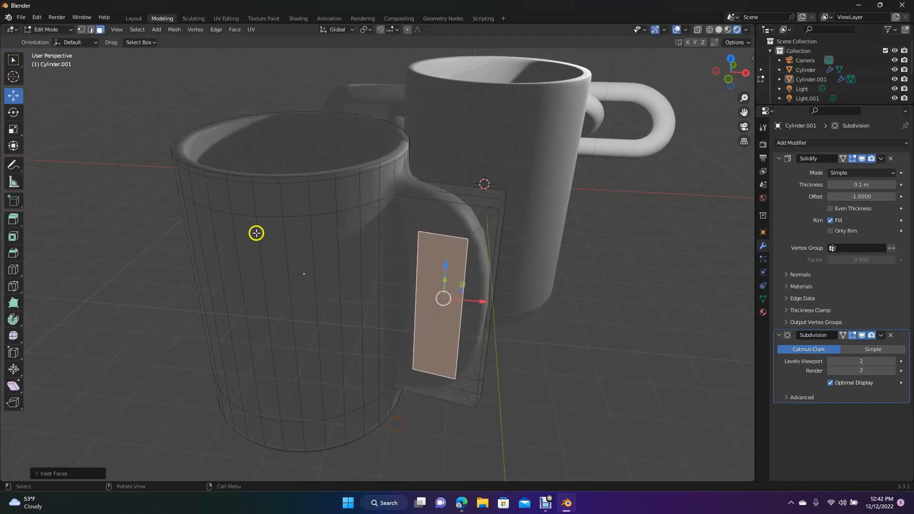
- Bridge the edge loops of the two inset faces to open a hole through the handle, and check both sides
{"action": "left_click", "coordinate": [217, 30]}
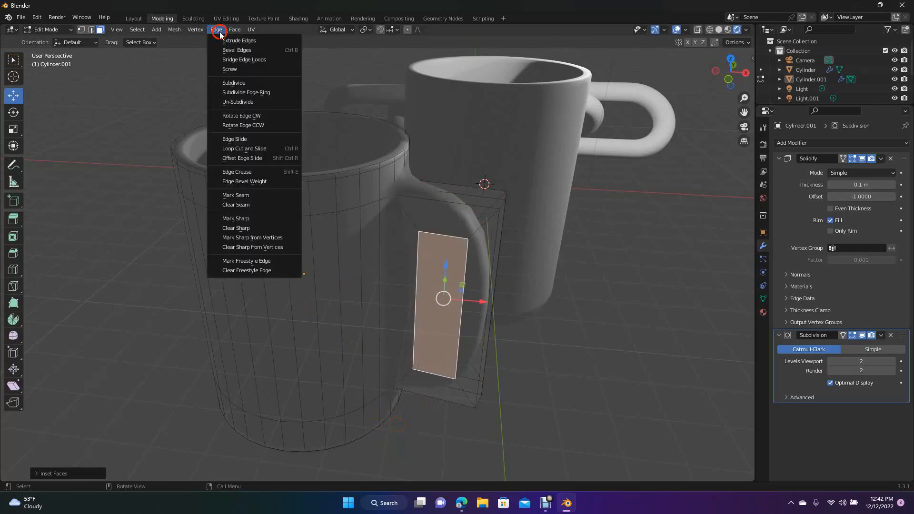
{"action": "left_click", "coordinate": [235, 59]}
{"action": "mouse_move", "coordinate": [729, 91]}
{"action": "left_mouse_down"}
{"action": "mouse_move", "coordinate": [646, 85]}
{"action": "mouse_move", "coordinate": [731, 91]}
{"action": "left_mouse_up"}
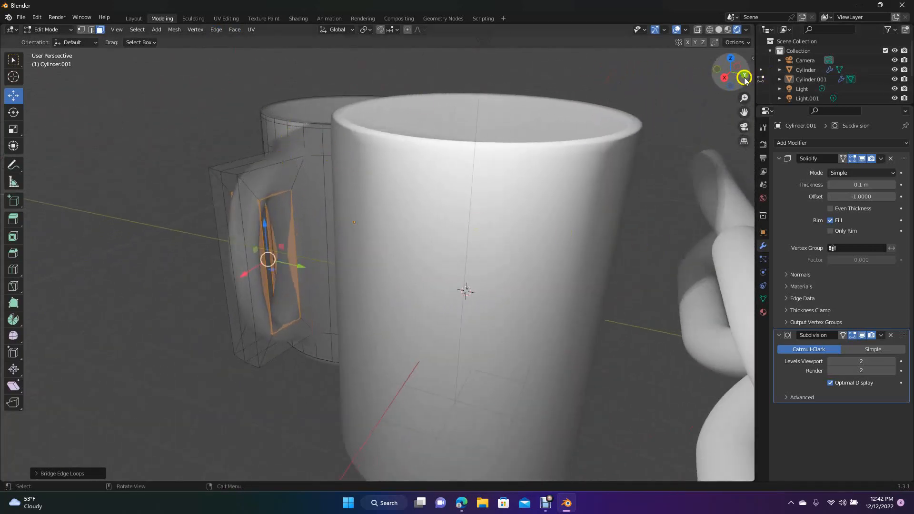
{"action": "left_click_drag", "start_coordinate": [729, 75], "coordinate": [649, 112]}
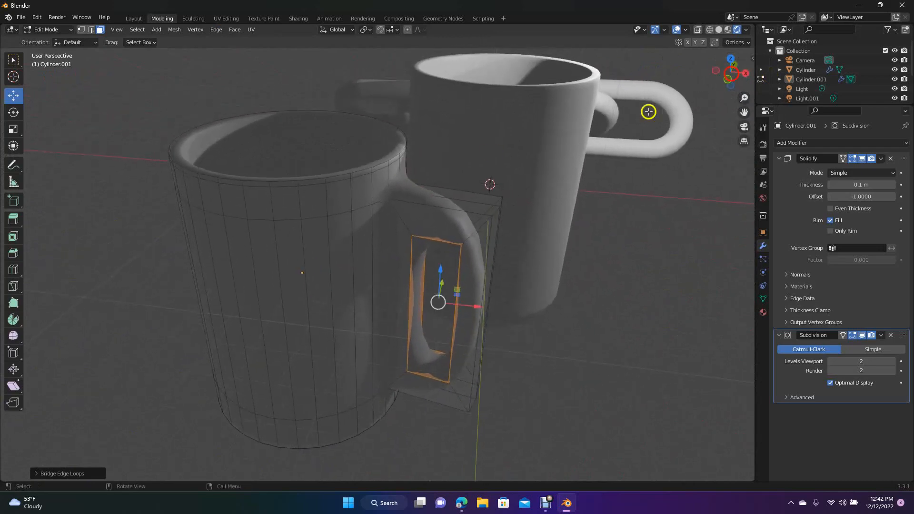
- Insert loop cuts near the lower outer corner of the handle and across its lower and upper bars close to the cup wall
{"action": "left_click", "coordinate": [13, 269]}
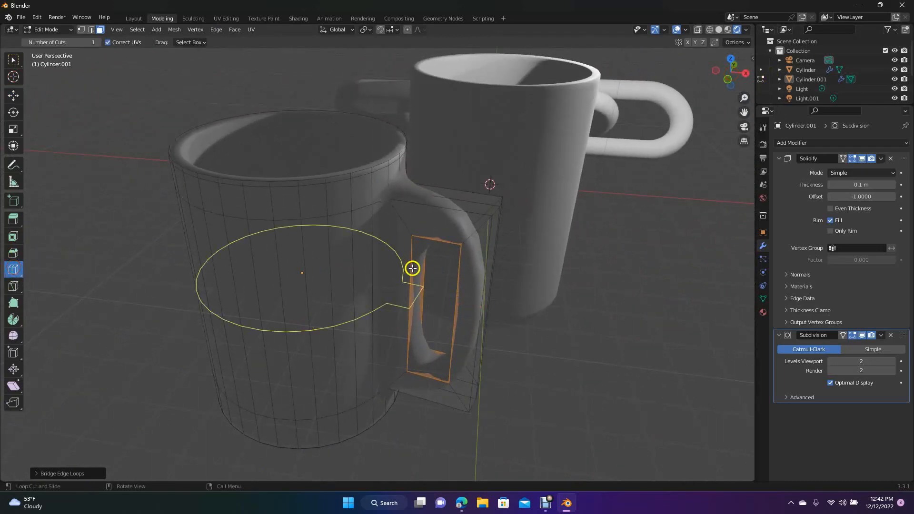
{"action": "left_click_drag", "start_coordinate": [438, 236], "coordinate": [471, 342]}
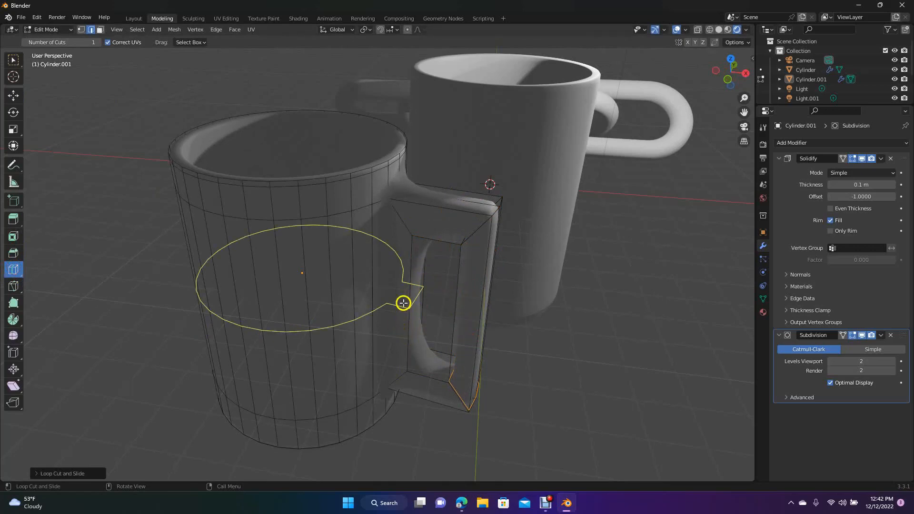
{"action": "left_click_drag", "start_coordinate": [435, 362], "coordinate": [414, 353]}
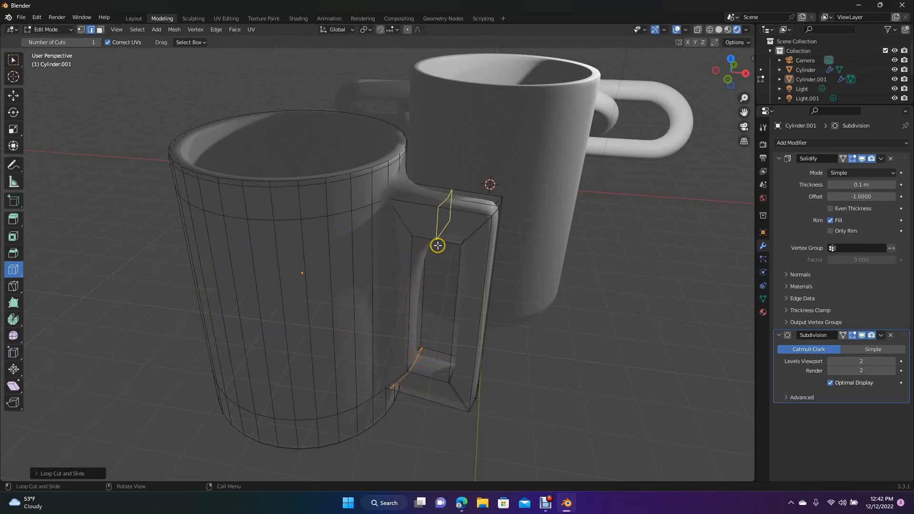
{"action": "left_click_drag", "start_coordinate": [438, 248], "coordinate": [420, 237]}
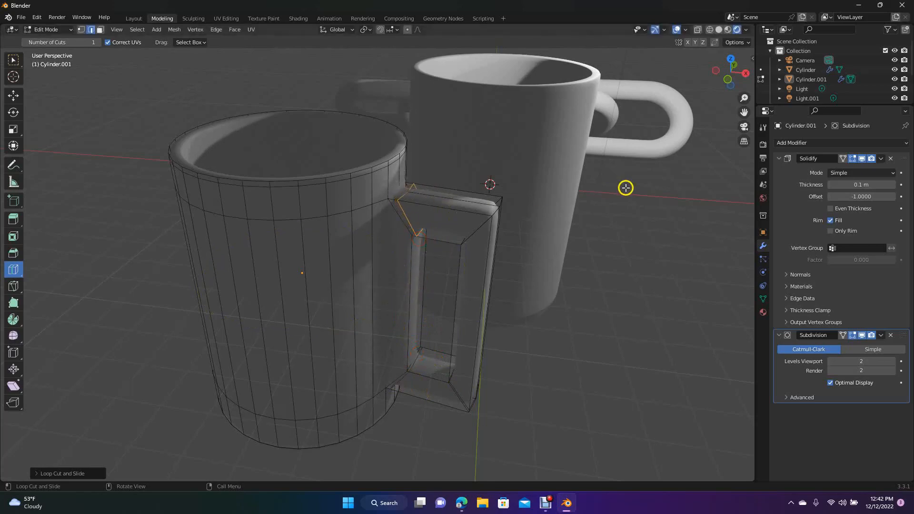
- Switch to the Layout workspace and examine the mug's handle, interior and outer shape from several angles
{"action": "left_click", "coordinate": [132, 21]}
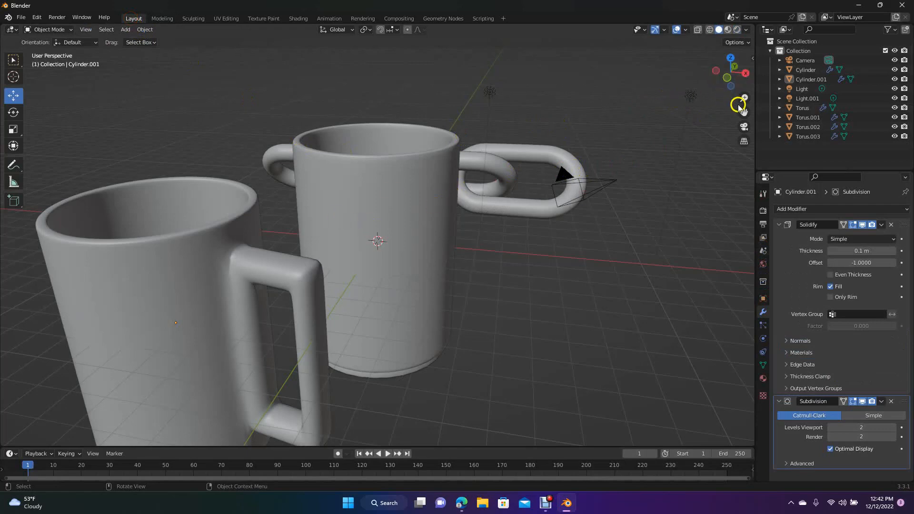
{"action": "left_click_drag", "start_coordinate": [743, 112], "coordinate": [84, 82]}
{"action": "left_click_drag", "start_coordinate": [732, 71], "coordinate": [455, 164]}
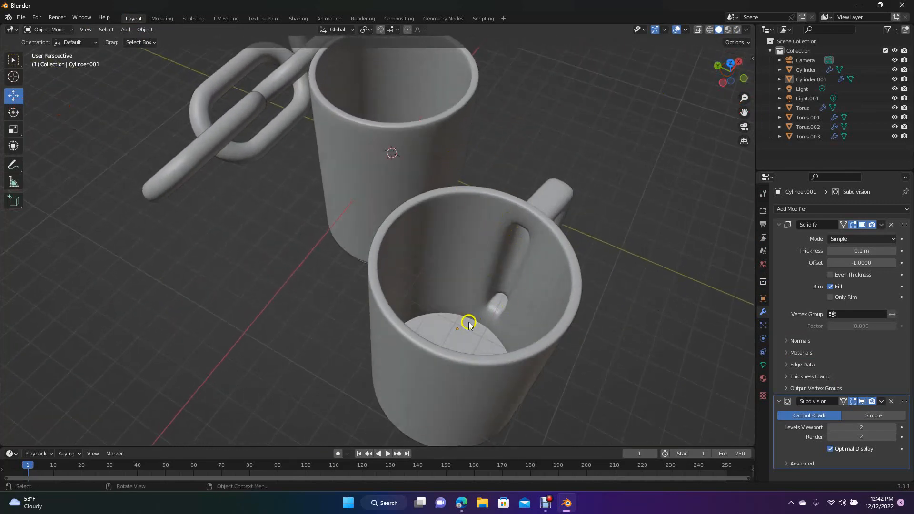
{"action": "left_click_drag", "start_coordinate": [731, 71], "coordinate": [666, 118]}
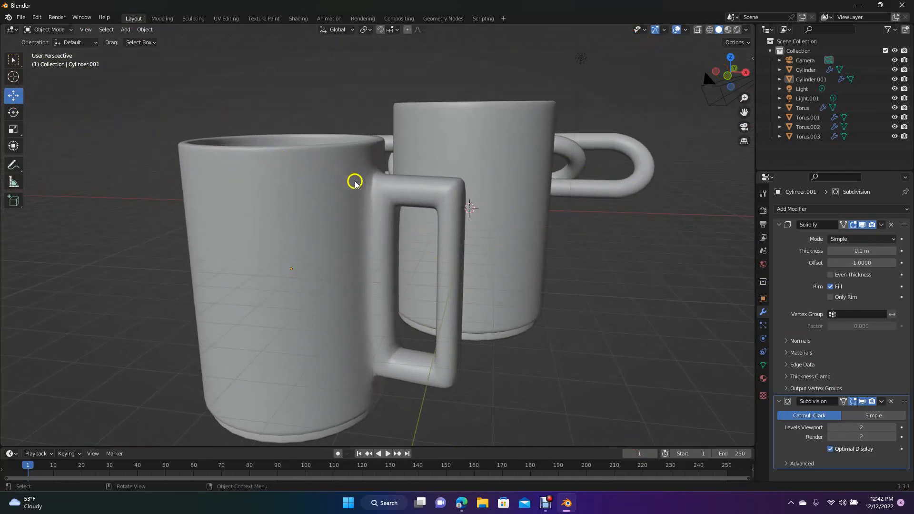
{"action": "left_click_drag", "start_coordinate": [730, 75], "coordinate": [708, 109]}
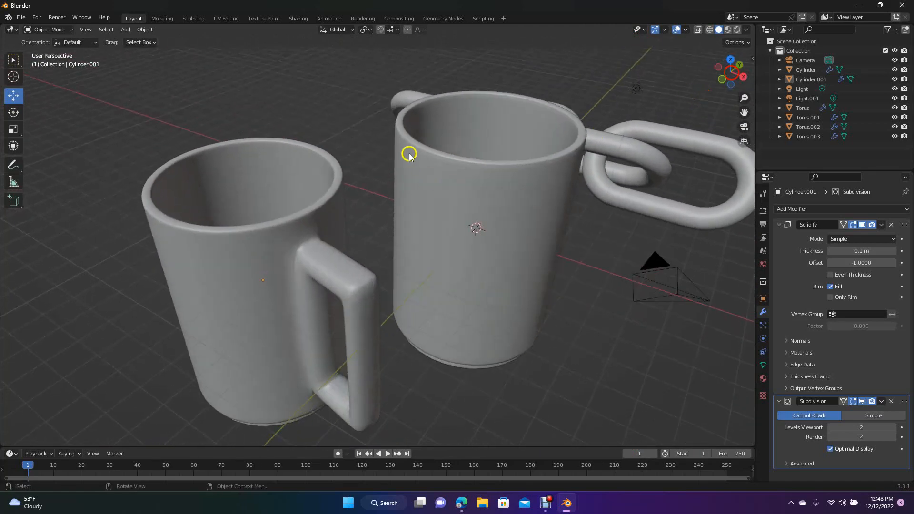
{"action": "left_click_drag", "start_coordinate": [733, 71], "coordinate": [686, 88]}
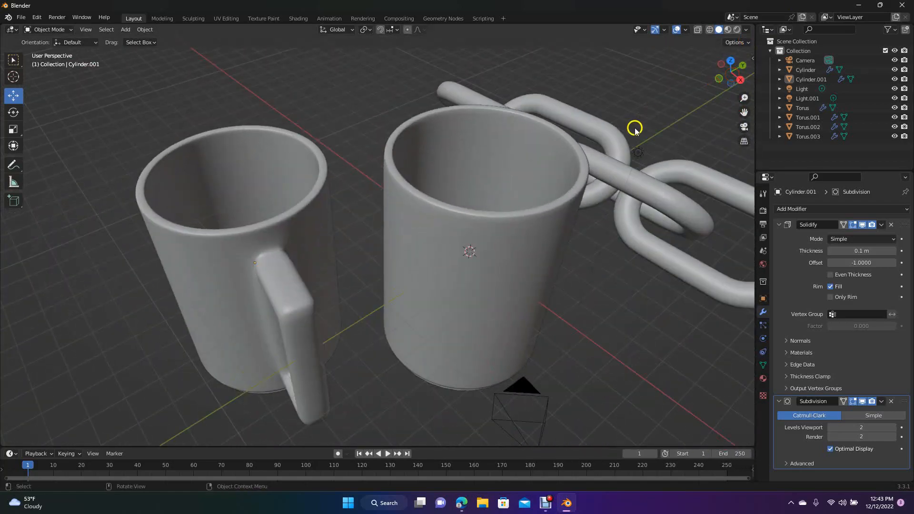
- Select all four chain links together with the hollow cup and the mug
{"action": "left_click", "coordinate": [634, 235]}
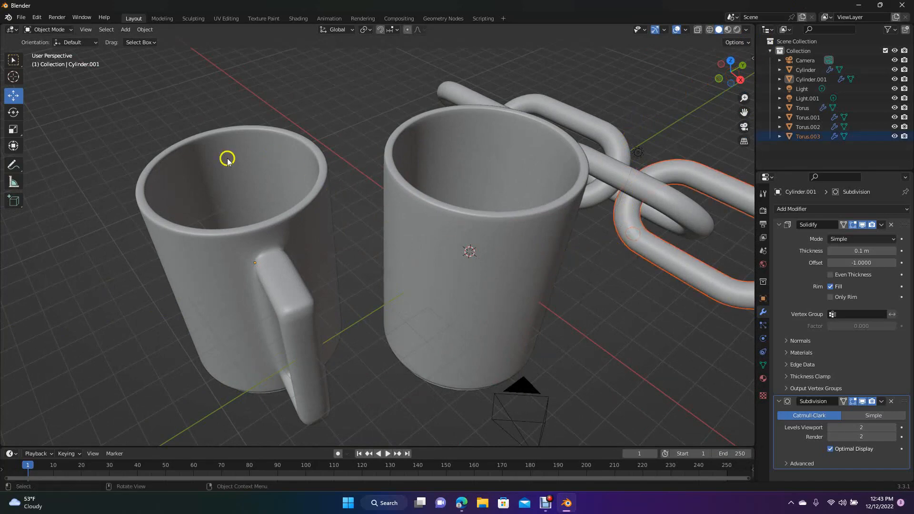
{"action": "left_click", "coordinate": [13, 95]}
{"action": "left_click", "coordinate": [468, 96]}
{"action": "left_click", "coordinate": [567, 108], "text": "shift"}
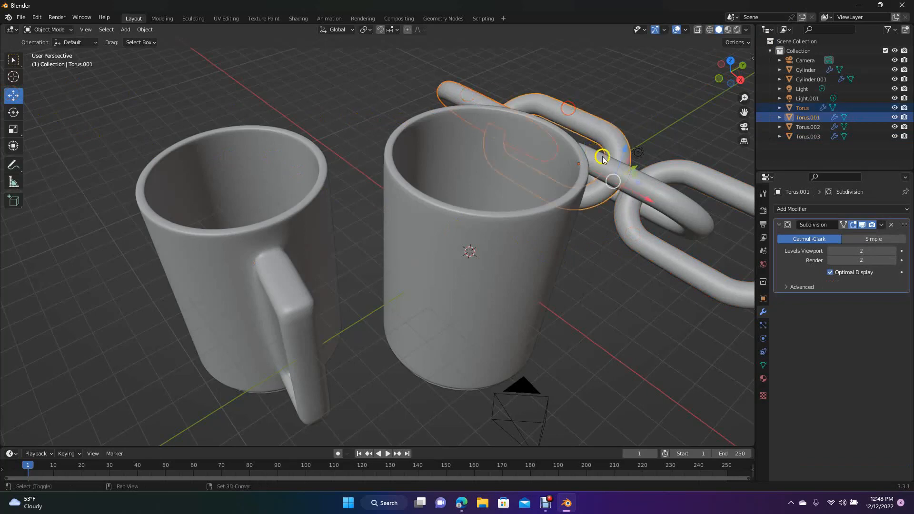
{"action": "left_click", "coordinate": [642, 179], "text": "shift"}
{"action": "left_click", "coordinate": [667, 172], "text": "shift"}
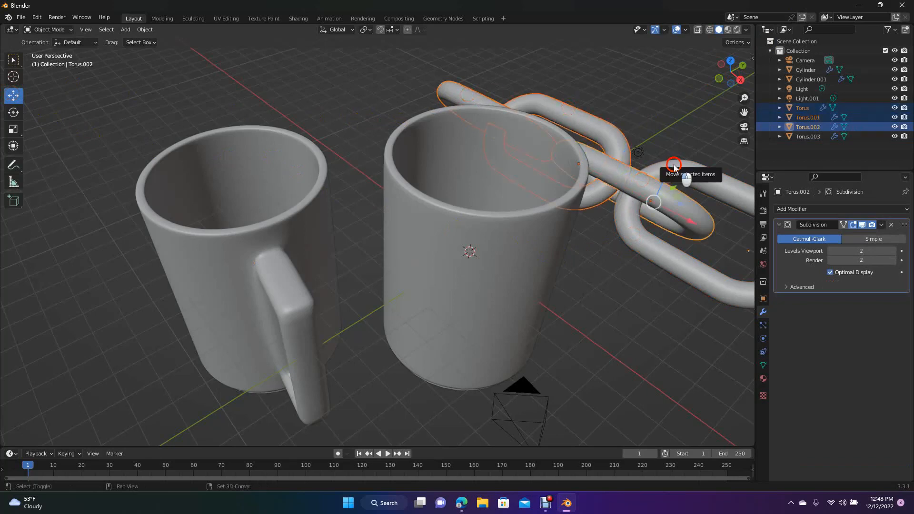
{"action": "left_click", "coordinate": [531, 234], "text": "shift"}
{"action": "left_click", "coordinate": [310, 231], "text": "shift"}
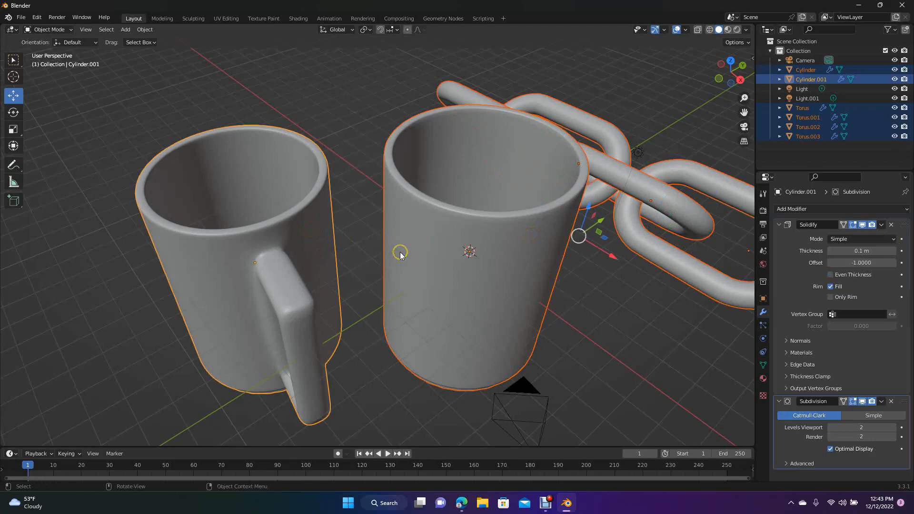
- Scale the selected chain, cup and mug to about 0.41 and move them about 8.7 m along X, away from the world origin
{"action": "key", "text": "s"}
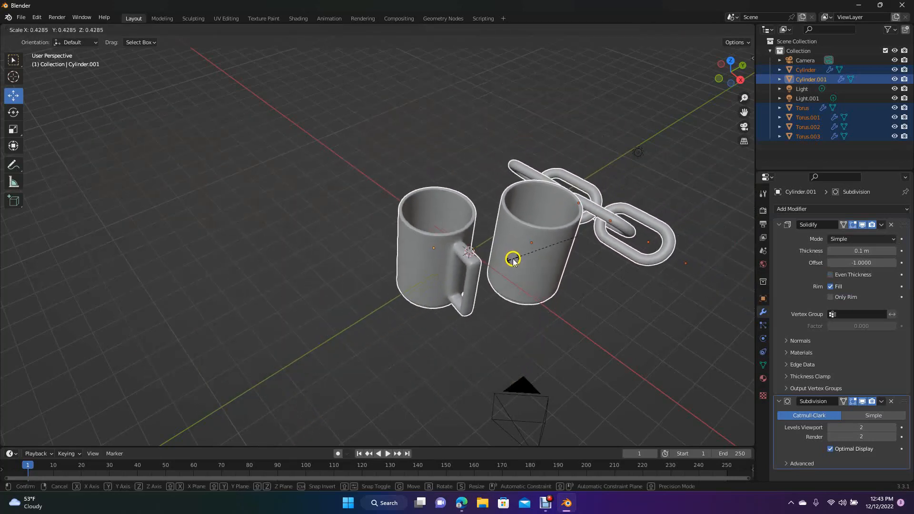
{"action": "left_click", "coordinate": [518, 261]}
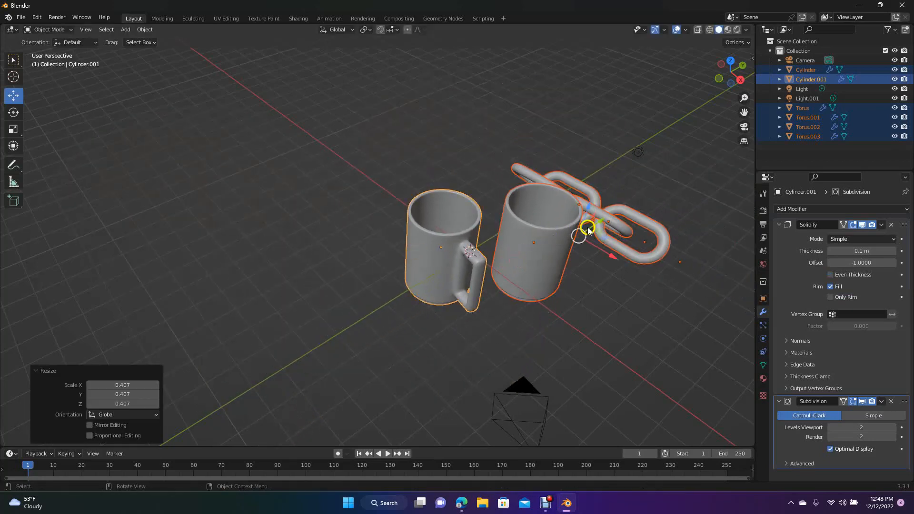
{"action": "left_click_drag", "start_coordinate": [597, 227], "coordinate": [385, 160]}
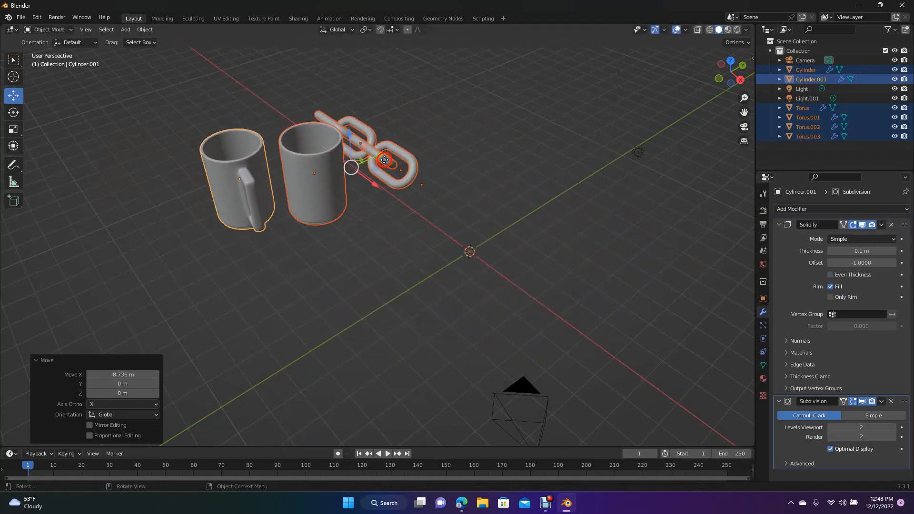
{"action": "left_click", "coordinate": [365, 275]}
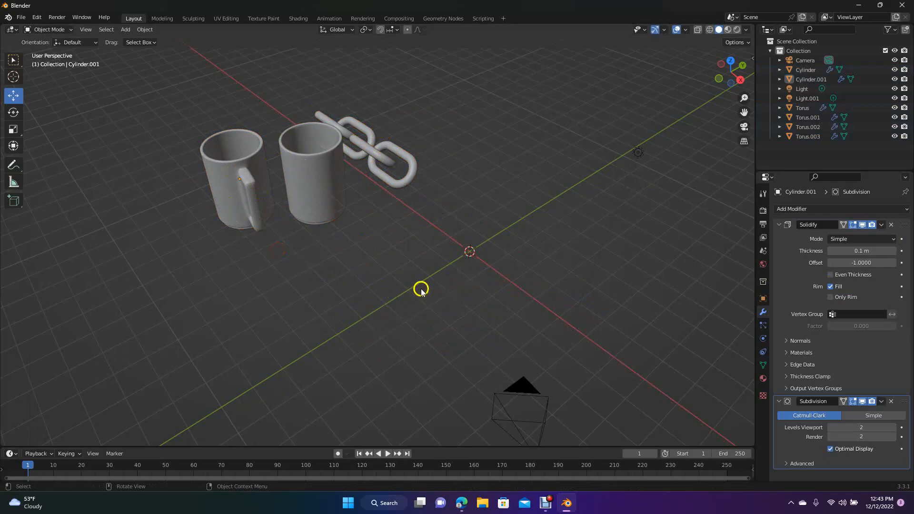
- Add a UV sphere at the world origin with 64 segments
{"action": "left_click", "coordinate": [125, 30]}
{"action": "mouse_move", "coordinate": [134, 40]}
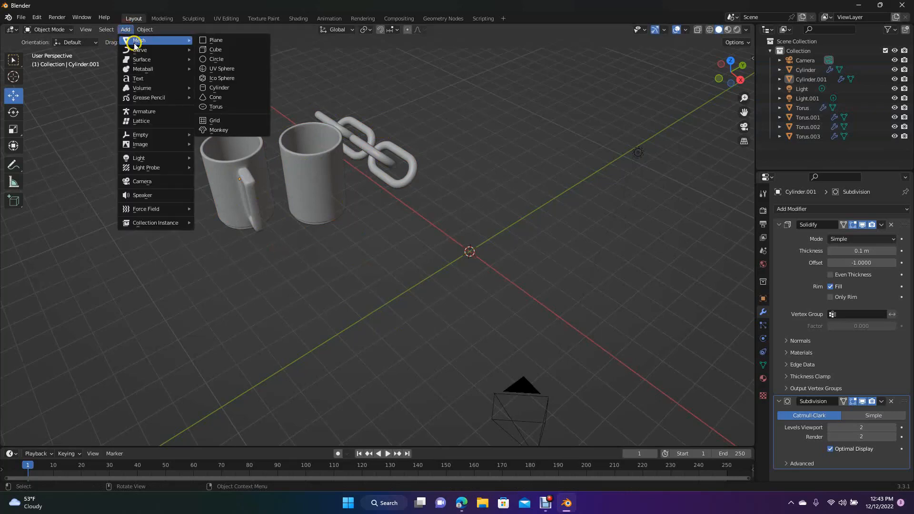
{"action": "left_click", "coordinate": [224, 72]}
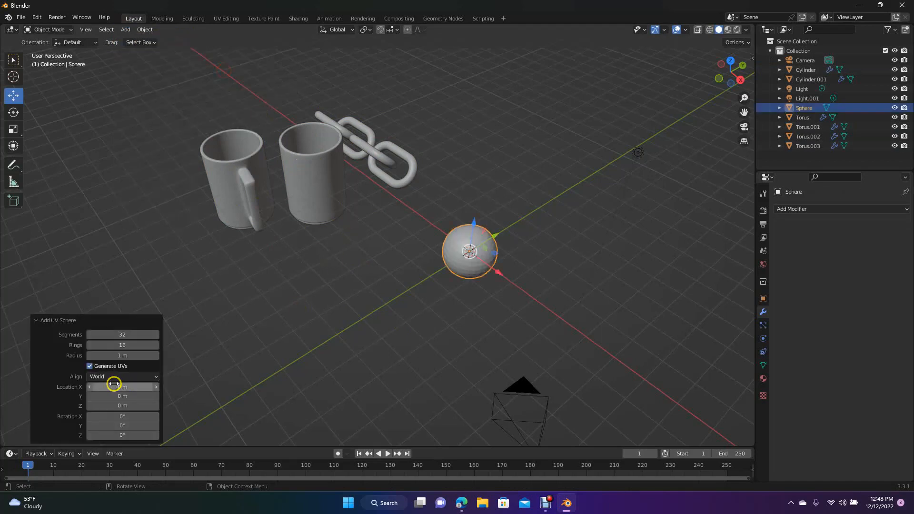
{"action": "left_click", "coordinate": [125, 336]}
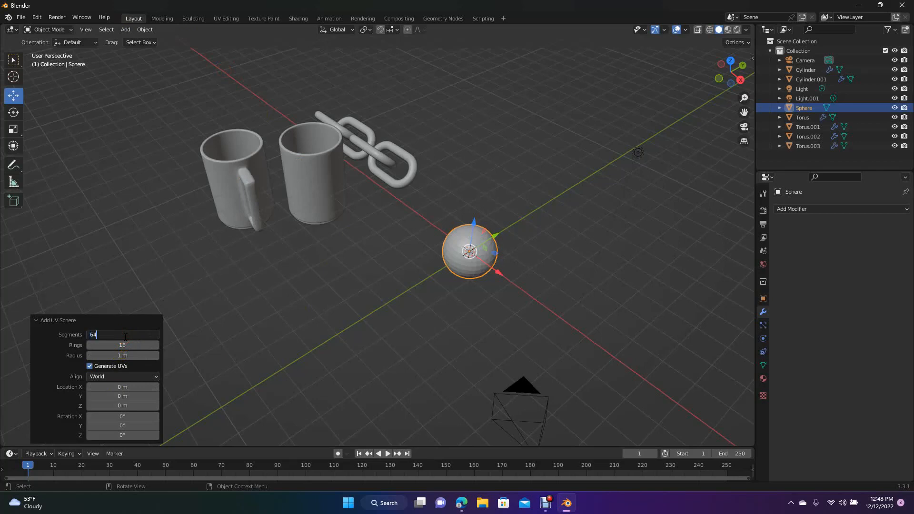
{"action": "left_click", "coordinate": [228, 301]}
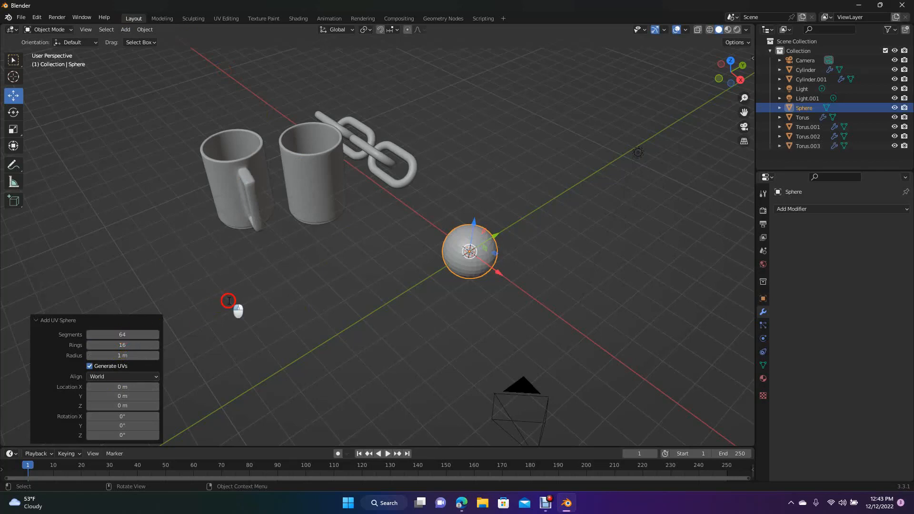
{"action": "left_click", "coordinate": [229, 301]}
- Scale the sphere up uniformly to about 3.63
{"action": "left_click", "coordinate": [478, 267]}
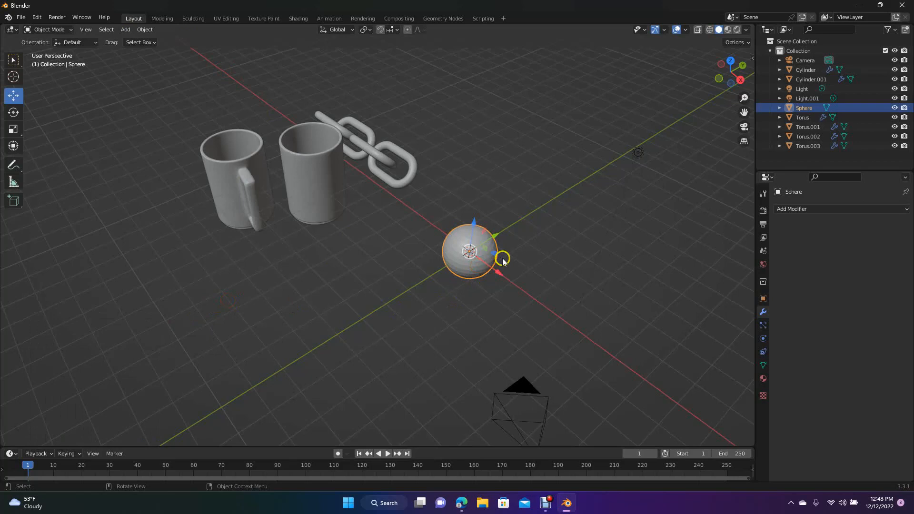
{"action": "key", "text": "s"}
{"action": "left_click", "coordinate": [590, 271]}
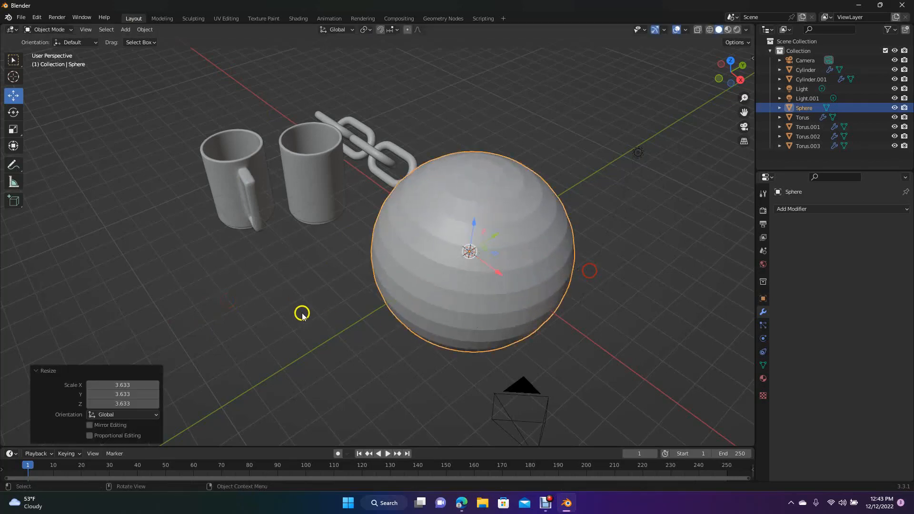
- In the Modeling workspace, use the right orthographic view to move the whole sphere mesh straight down, clear of the cups
{"action": "left_click", "coordinate": [162, 18]}
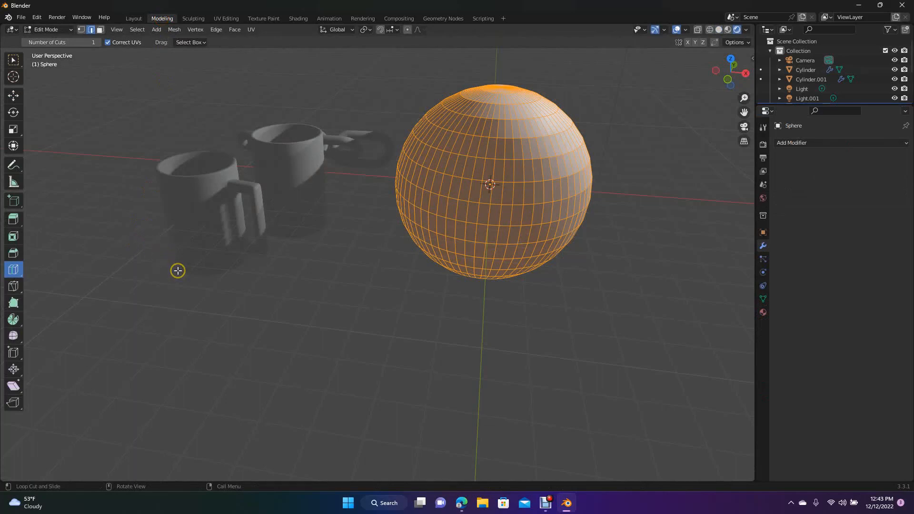
{"action": "key", "text": "KP_7"}
{"action": "key", "text": "KP_3"}
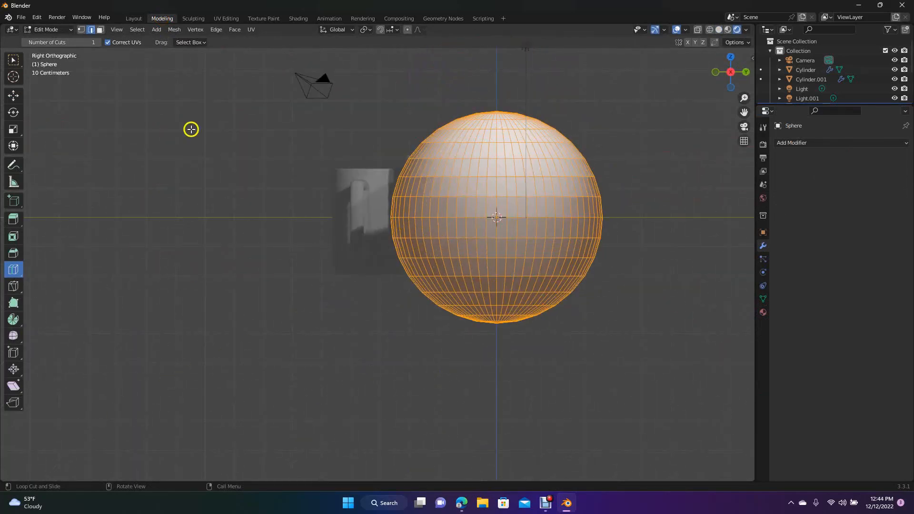
{"action": "left_click", "coordinate": [13, 96]}
{"action": "left_click_drag", "start_coordinate": [495, 179], "coordinate": [518, 348]}
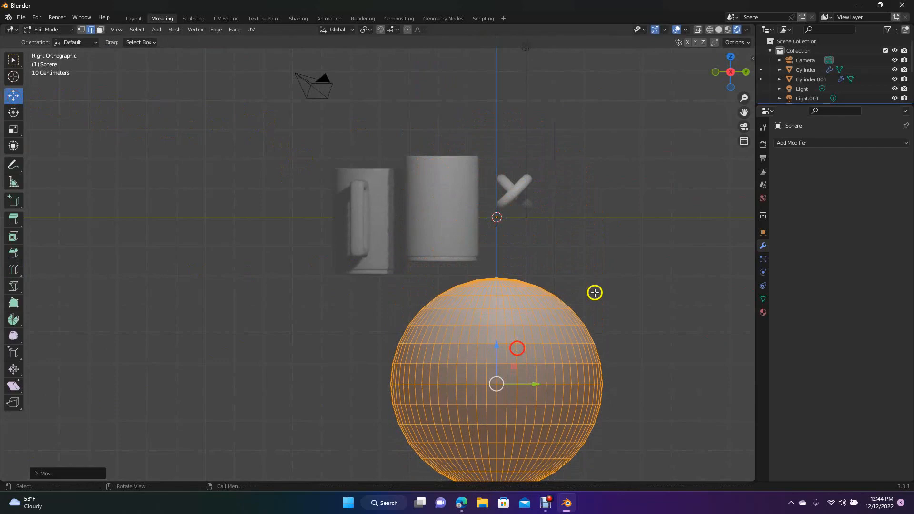
{"action": "left_click_drag", "start_coordinate": [745, 112], "coordinate": [666, 69]}
{"action": "left_click_drag", "start_coordinate": [417, 300], "coordinate": [427, 360]}
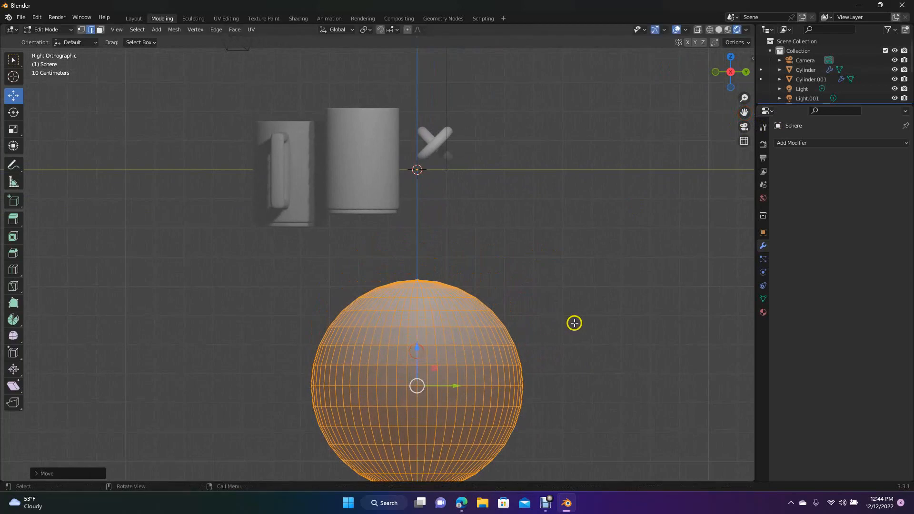
- In wireframe shading, select the sphere's upper half down to its equator and delete those vertices
{"action": "left_click", "coordinate": [574, 322]}
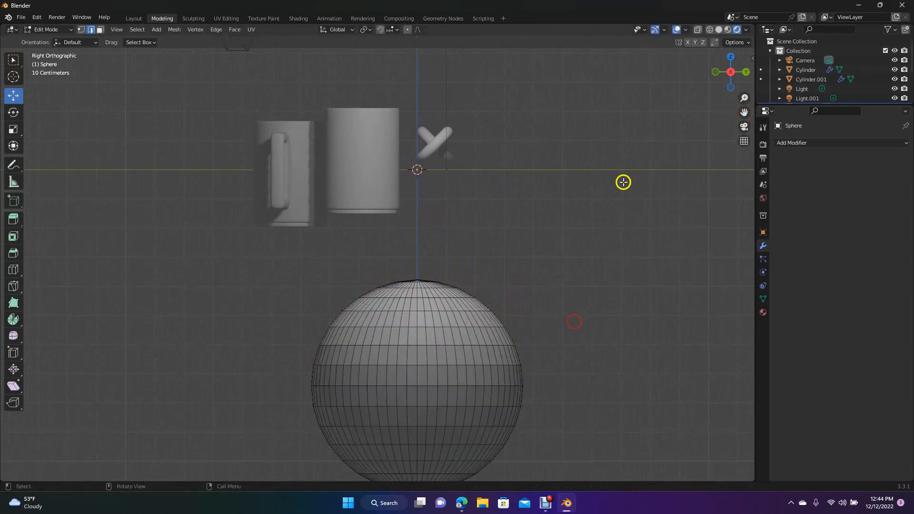
{"action": "left_click", "coordinate": [710, 30]}
{"action": "left_click_drag", "start_coordinate": [263, 273], "coordinate": [580, 378]}
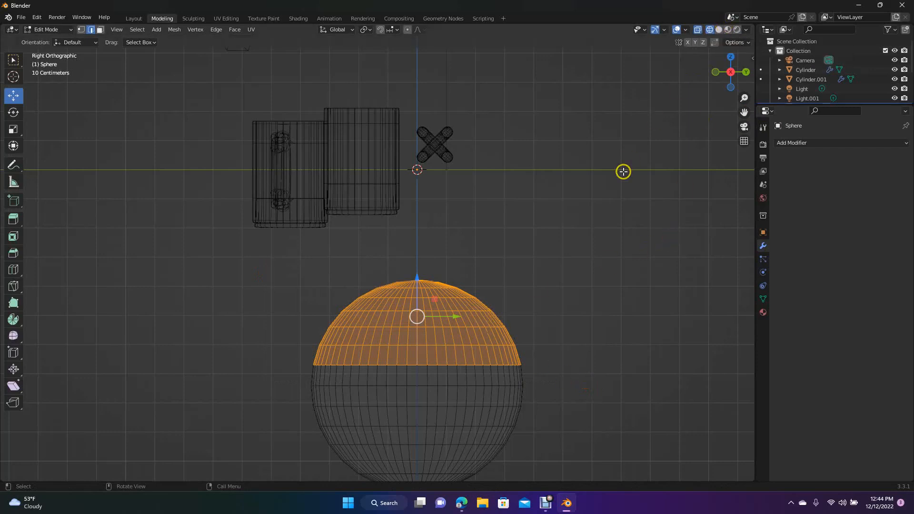
{"action": "left_click_drag", "start_coordinate": [273, 270], "coordinate": [588, 399]}
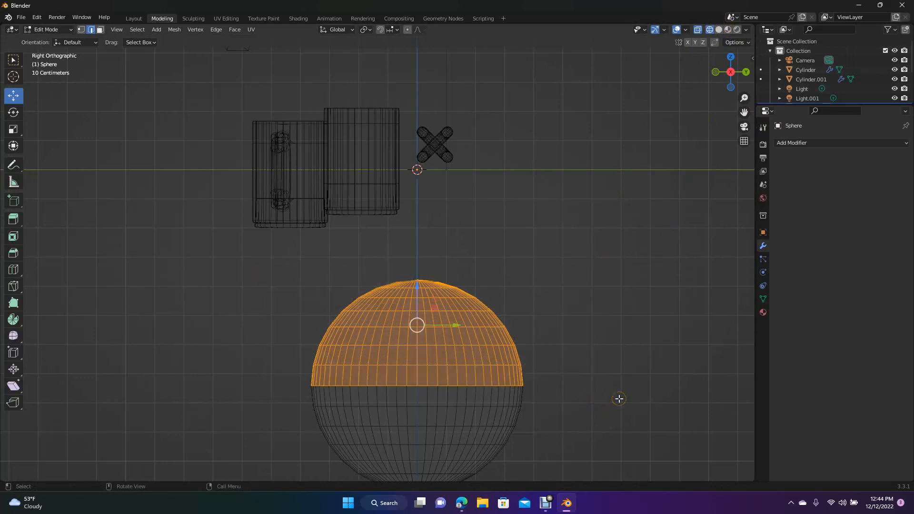
{"action": "key", "text": "x"}
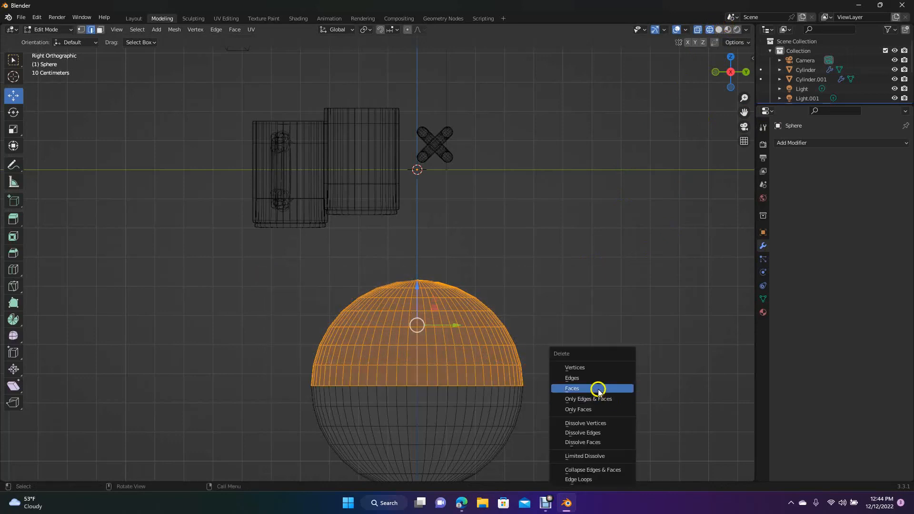
{"action": "left_click", "coordinate": [589, 369]}
- Return to the Layout workspace and raise the half-sphere bowl about 4.24 m along Z
{"action": "mouse_move", "coordinate": [731, 76]}
{"action": "left_mouse_down"}
{"action": "mouse_move", "coordinate": [716, 90]}
{"action": "mouse_move", "coordinate": [676, 86]}
{"action": "mouse_move", "coordinate": [680, 62]}
{"action": "mouse_move", "coordinate": [734, 47]}
{"action": "mouse_move", "coordinate": [716, 102]}
{"action": "mouse_move", "coordinate": [727, 78]}
{"action": "left_mouse_up"}
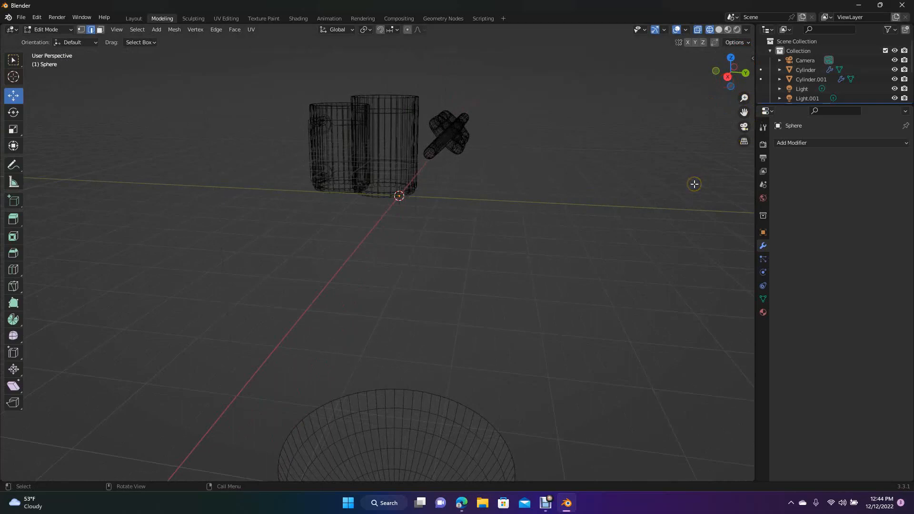
{"action": "left_click_drag", "start_coordinate": [744, 112], "coordinate": [734, 64]}
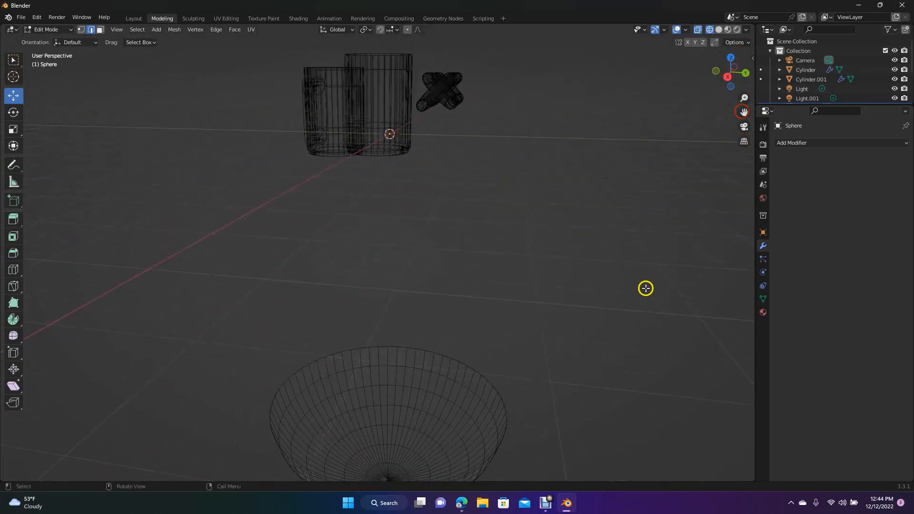
{"action": "left_click", "coordinate": [132, 19]}
{"action": "left_click_drag", "start_coordinate": [729, 70], "coordinate": [680, 129]}
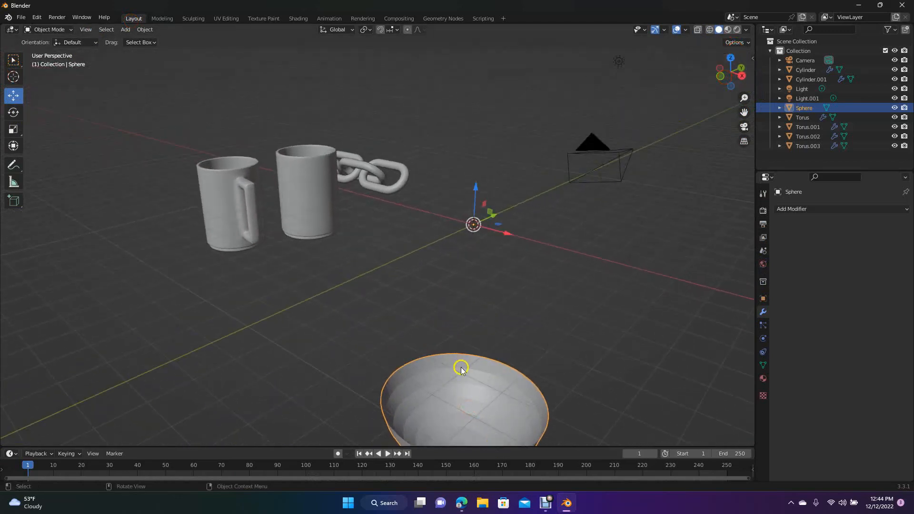
{"action": "left_click_drag", "start_coordinate": [475, 197], "coordinate": [463, 83]}
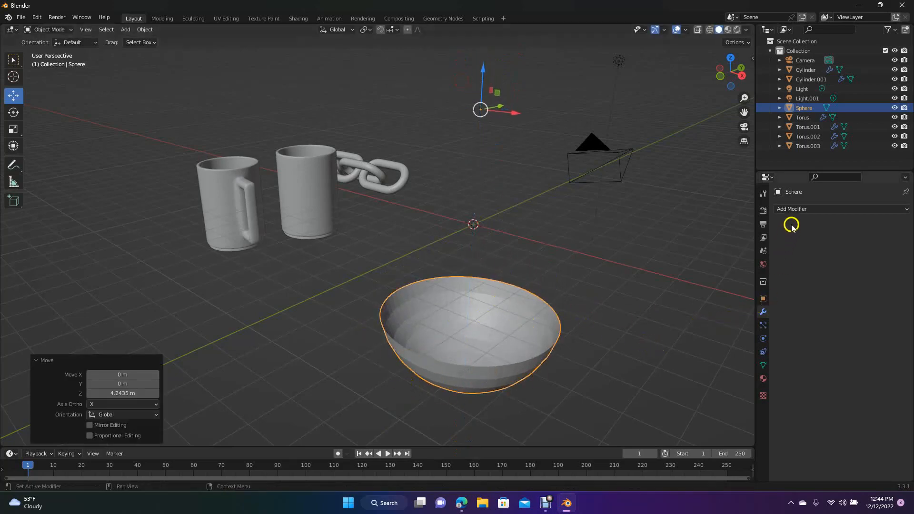
- Add a Solidify modifier to the bowl with a thickness of 0.1 m
{"action": "left_click", "coordinate": [795, 208]}
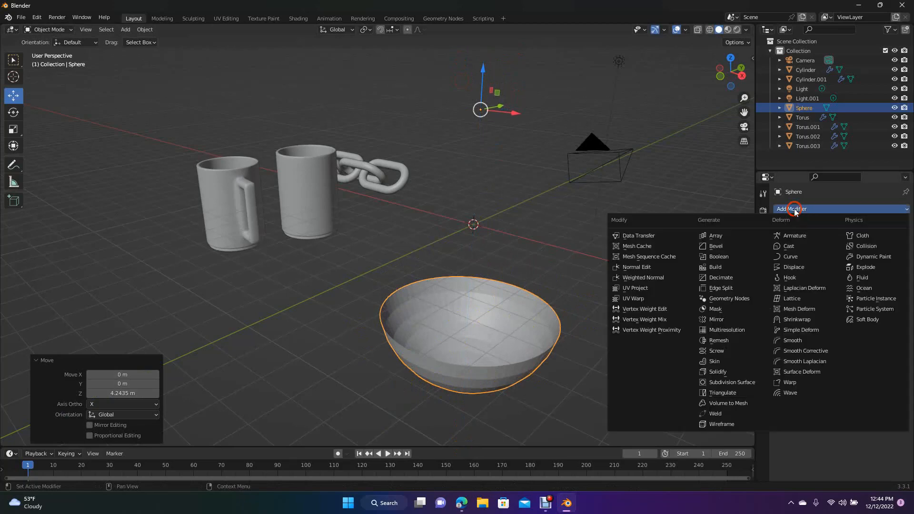
{"action": "left_click", "coordinate": [741, 372]}
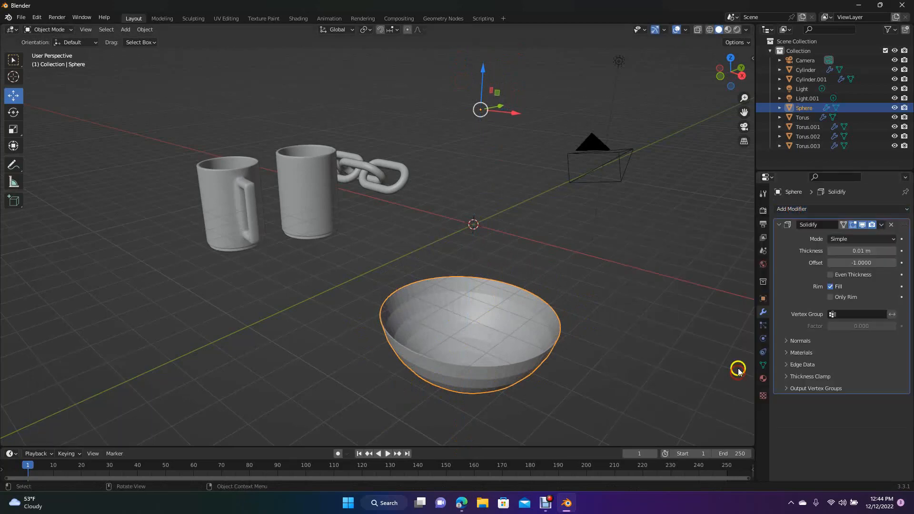
{"action": "left_click", "coordinate": [894, 252]}
{"action": "left_click", "coordinate": [894, 252]}
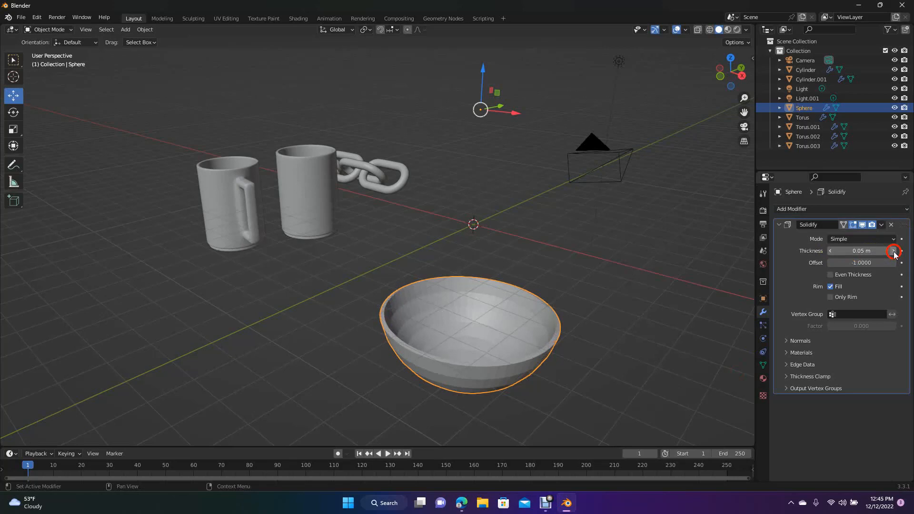
{"action": "left_click", "coordinate": [894, 251]}
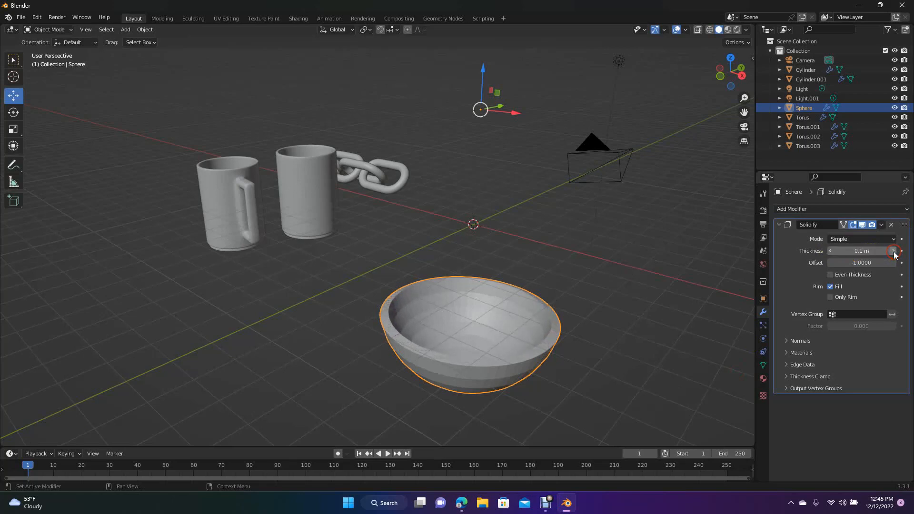
{"action": "left_click", "coordinate": [650, 270]}
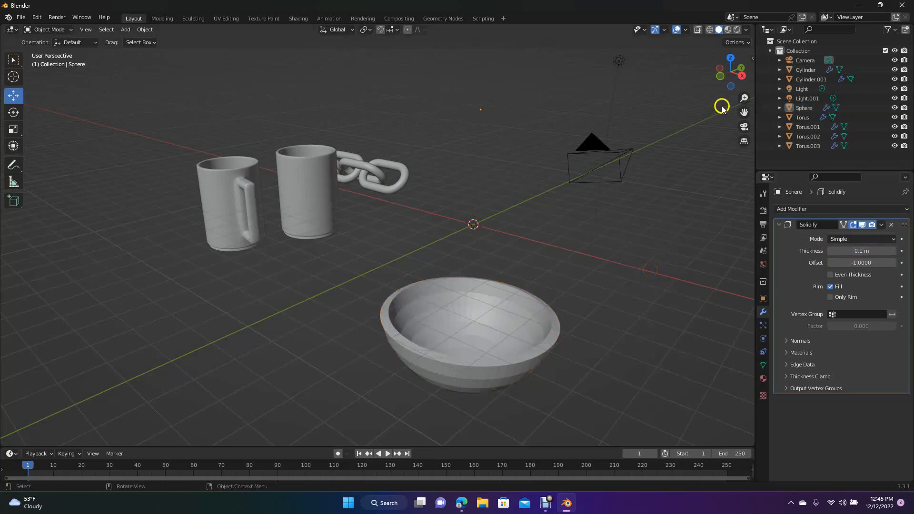
- Apply smooth shading to the bowl
{"action": "mouse_move", "coordinate": [732, 76]}
{"action": "left_mouse_down"}
{"action": "mouse_move", "coordinate": [8, 440]}
{"action": "mouse_move", "coordinate": [745, 69]}
{"action": "mouse_move", "coordinate": [730, 77]}
{"action": "left_mouse_up"}
{"action": "left_click", "coordinate": [474, 361]}
{"action": "right_click", "coordinate": [475, 362]}
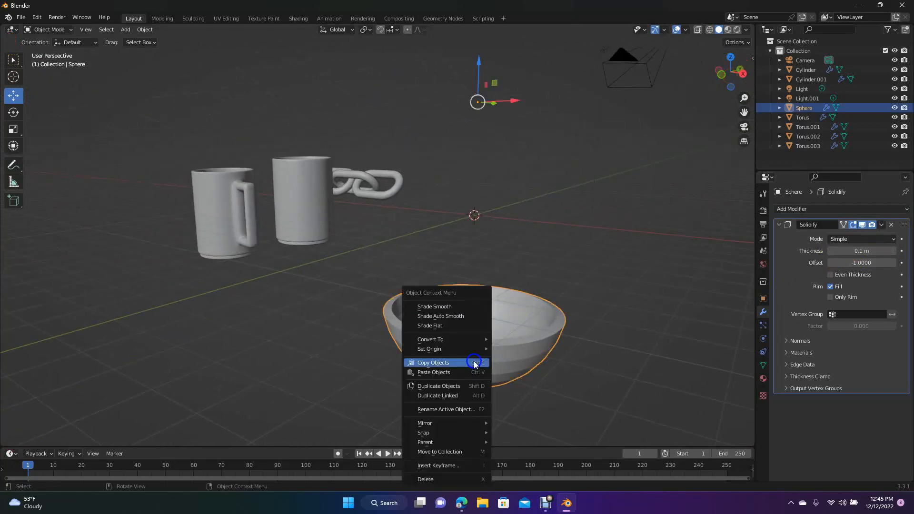
{"action": "left_click", "coordinate": [447, 312]}
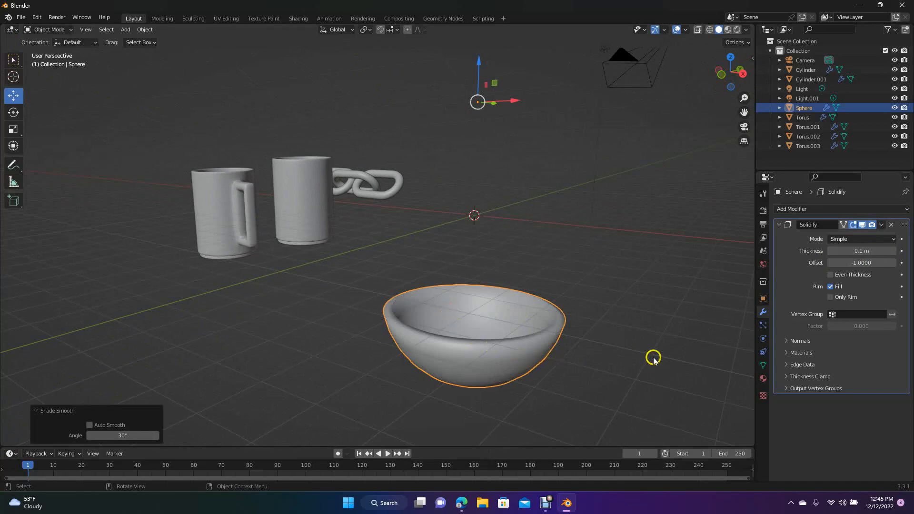
- Add a Subdivision Surface modifier to the bowl after its Solidify modifier
{"action": "left_click", "coordinate": [763, 312]}
{"action": "left_click", "coordinate": [804, 210]}
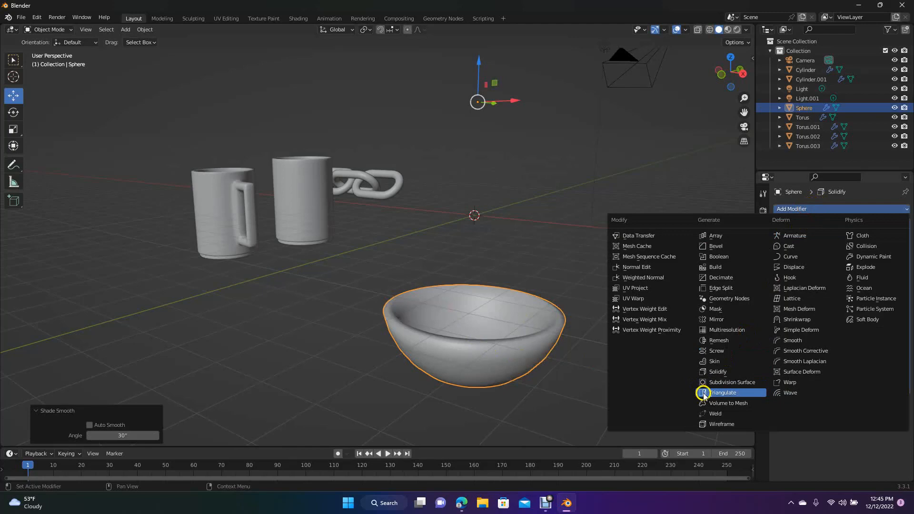
{"action": "left_click", "coordinate": [724, 383]}
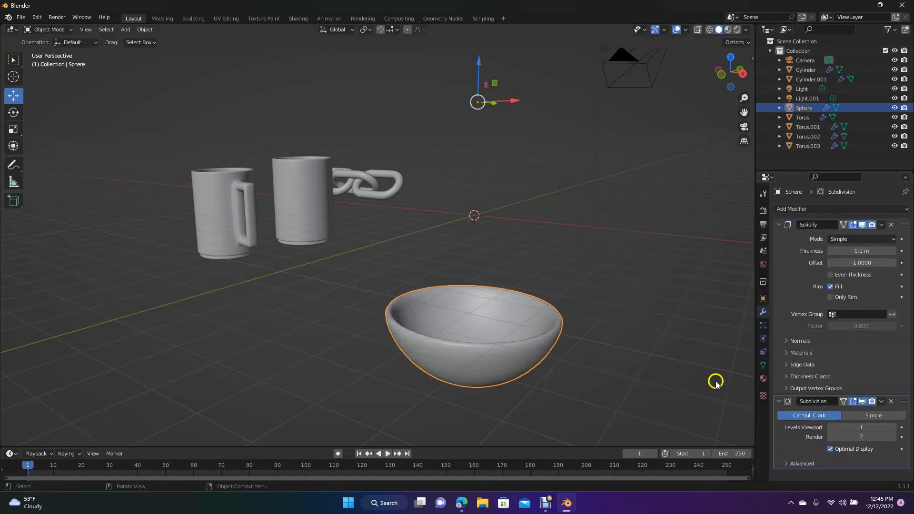
- Set the viewport levels of the bowl's Subdivision modifier to 2
{"action": "left_click", "coordinate": [863, 428]}
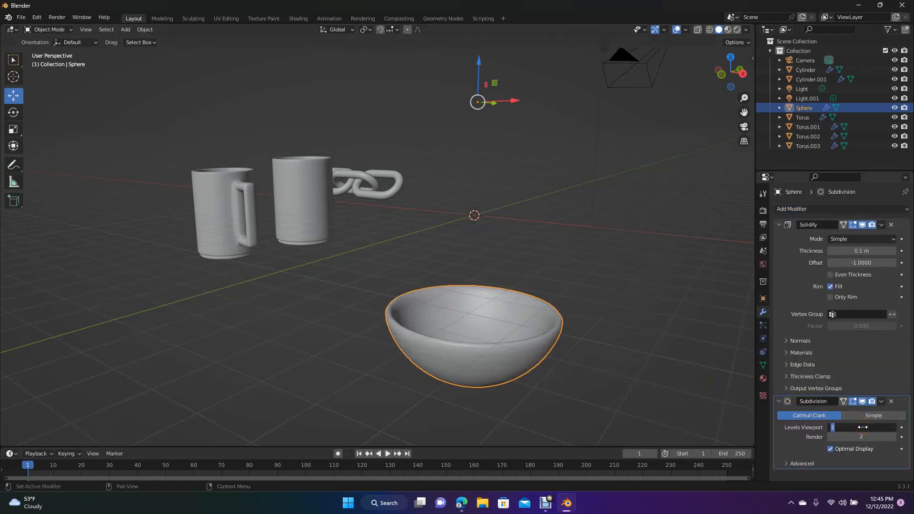
{"action": "type", "text": "2"}
{"action": "left_click", "coordinate": [734, 399]}
{"action": "left_click", "coordinate": [735, 401]}
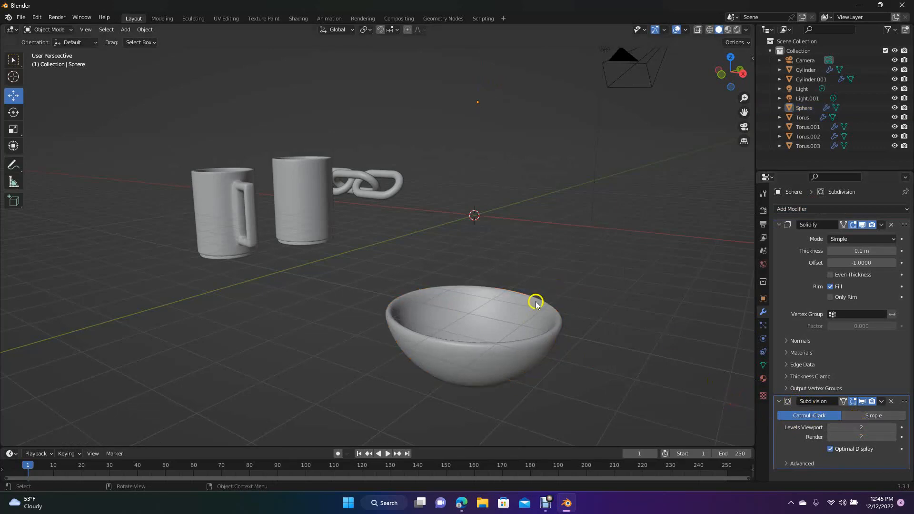
- Move the bowl along negative X so it sits closer to the cups and the chain
{"action": "left_click", "coordinate": [502, 319]}
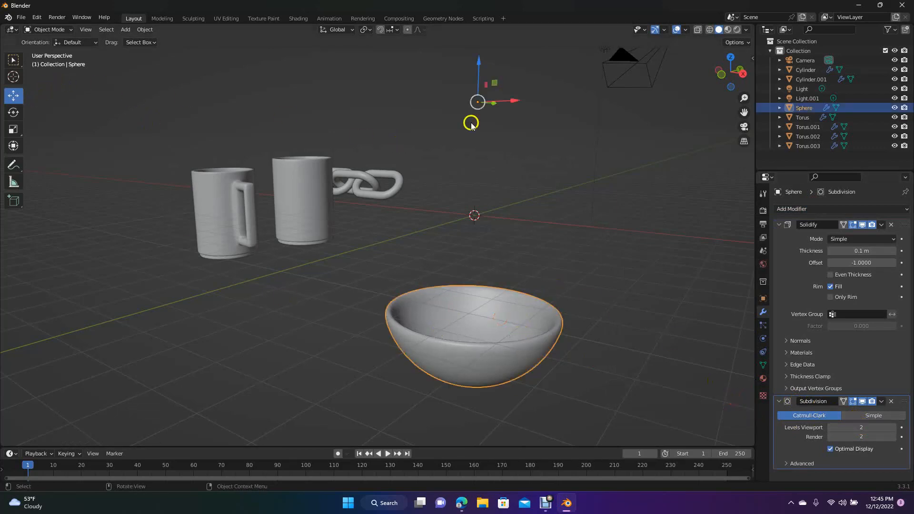
{"action": "left_click_drag", "start_coordinate": [495, 102], "coordinate": [384, 72]}
{"action": "left_click", "coordinate": [628, 199]}
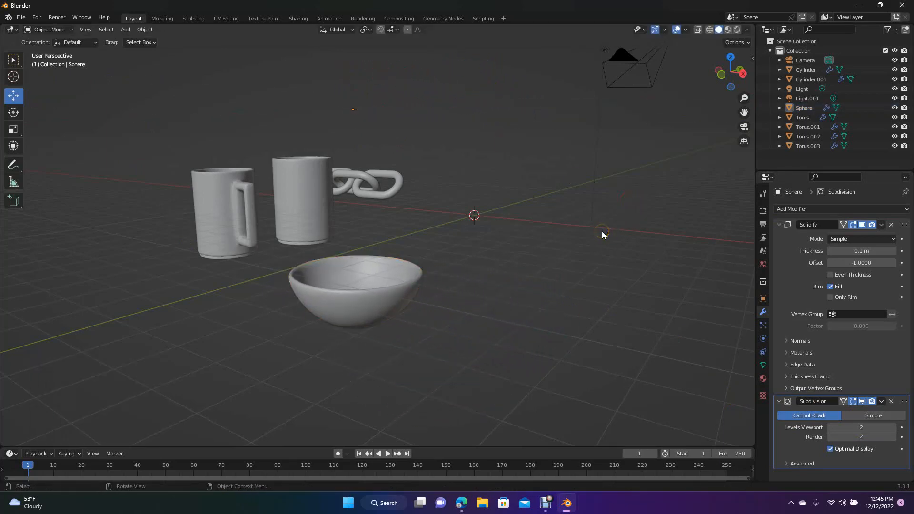
- In the right view, move the plain cup past the mug and level with it, then lower the chain links and lights about 2.18 m
{"action": "key", "text": "KP_7"}
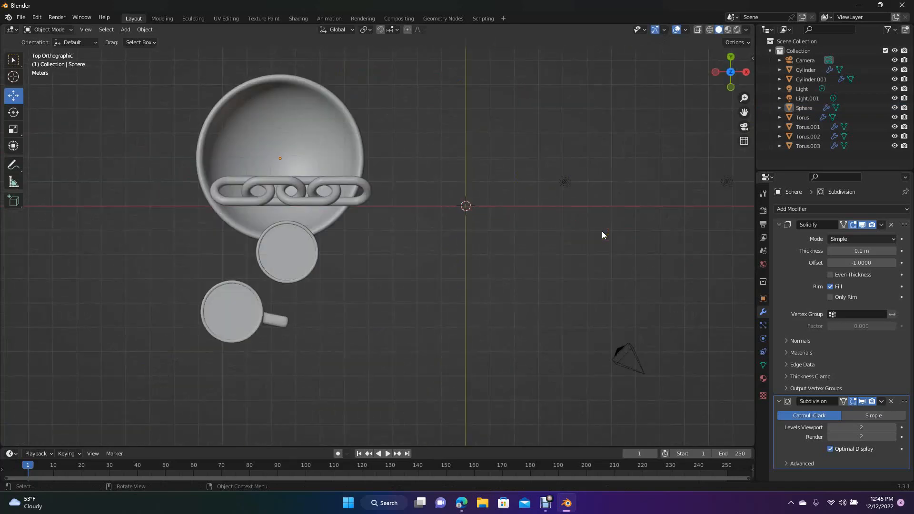
{"action": "key", "text": "KP_3"}
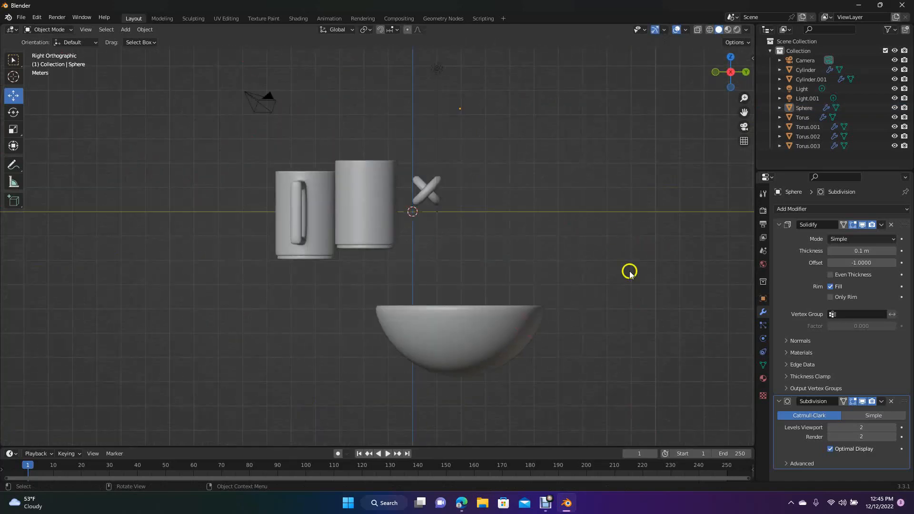
{"action": "left_click", "coordinate": [381, 227]}
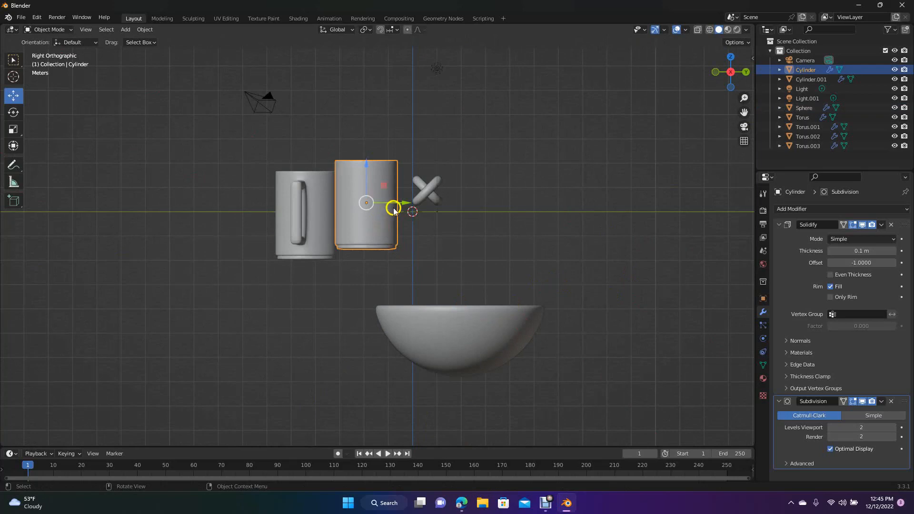
{"action": "left_click_drag", "start_coordinate": [396, 204], "coordinate": [236, 203]}
{"action": "left_click_drag", "start_coordinate": [204, 173], "coordinate": [204, 183]}
{"action": "left_click_drag", "start_coordinate": [405, 153], "coordinate": [493, 247]}
{"action": "left_click_drag", "start_coordinate": [431, 115], "coordinate": [421, 171]}
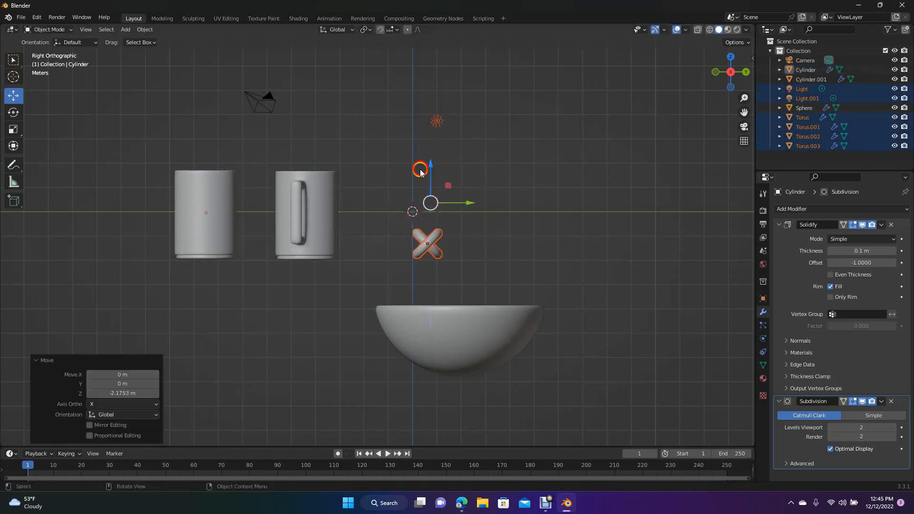
- Move the bowl along positive Y away from the chain and raise it level with the cups
{"action": "left_click", "coordinate": [491, 358]}
{"action": "left_click", "coordinate": [483, 343]}
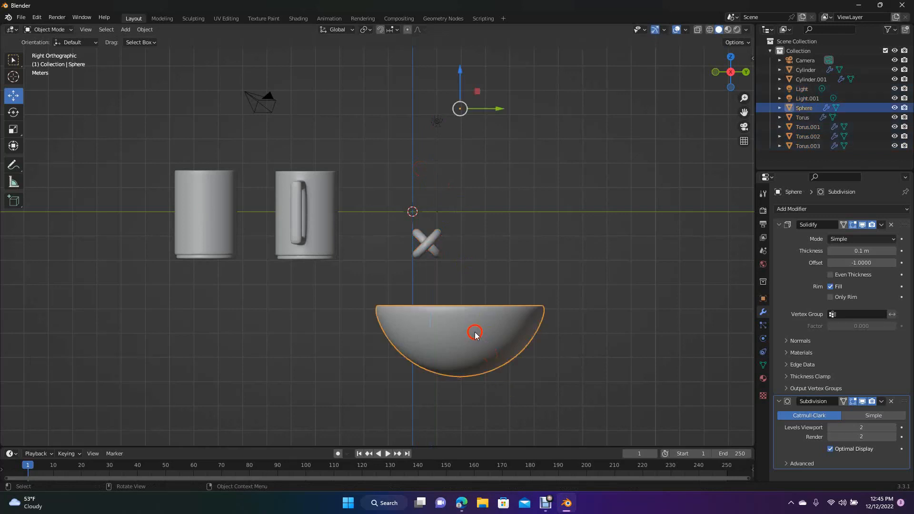
{"action": "left_click", "coordinate": [496, 109]}
{"action": "left_click_drag", "start_coordinate": [496, 111], "coordinate": [598, 130]}
{"action": "left_click_drag", "start_coordinate": [559, 88], "coordinate": [555, 378]}
{"action": "left_click", "coordinate": [486, 360]}
- Examine the finished bowl, plain cup, mug with handle and chain links from several angles
{"action": "left_click_drag", "start_coordinate": [719, 76], "coordinate": [685, 118]}
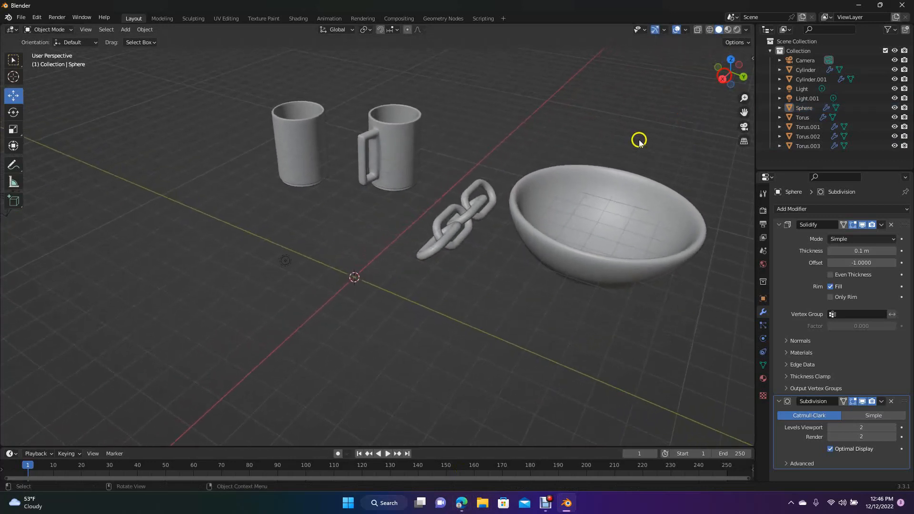
{"action": "left_click", "coordinate": [604, 176]}
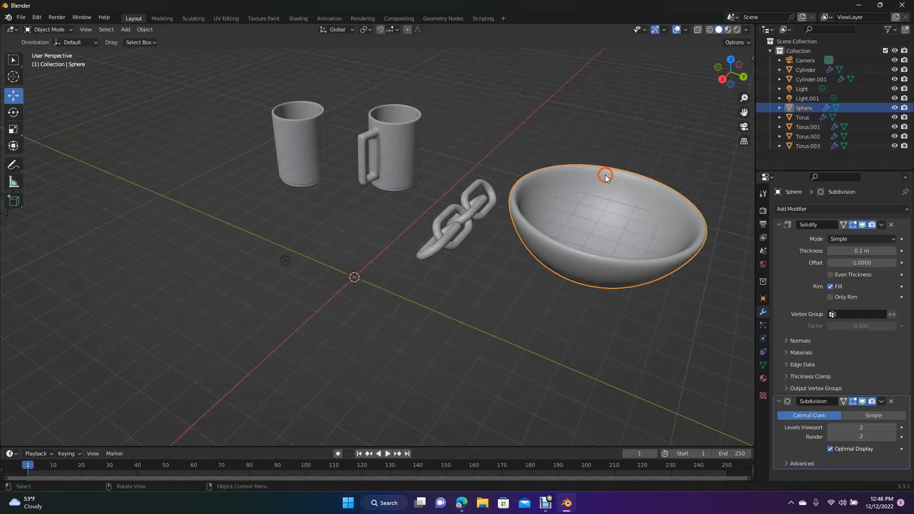
{"action": "left_click", "coordinate": [591, 122]}
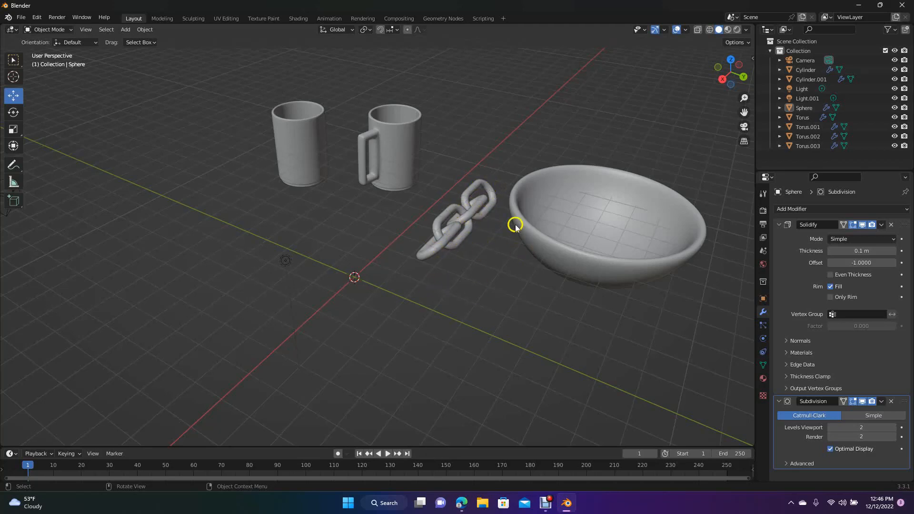
{"action": "left_click", "coordinate": [302, 144]}
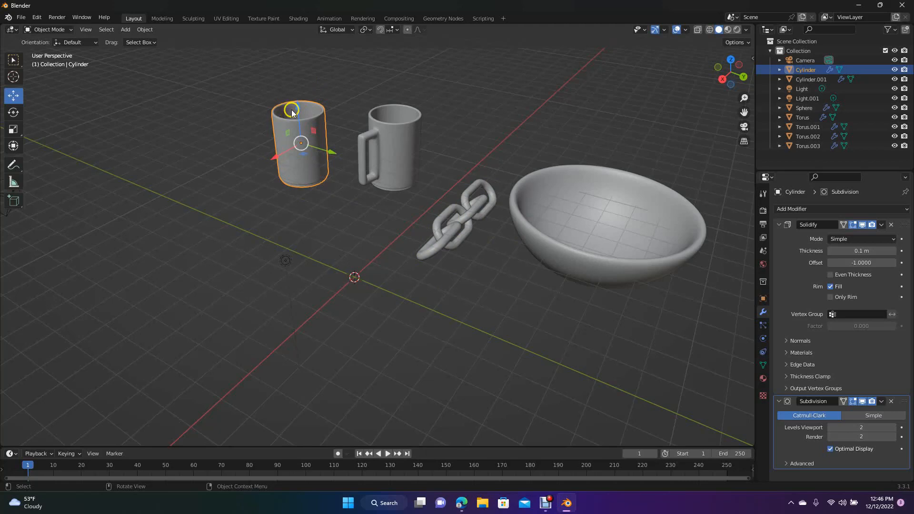
{"action": "left_click", "coordinate": [250, 131]}
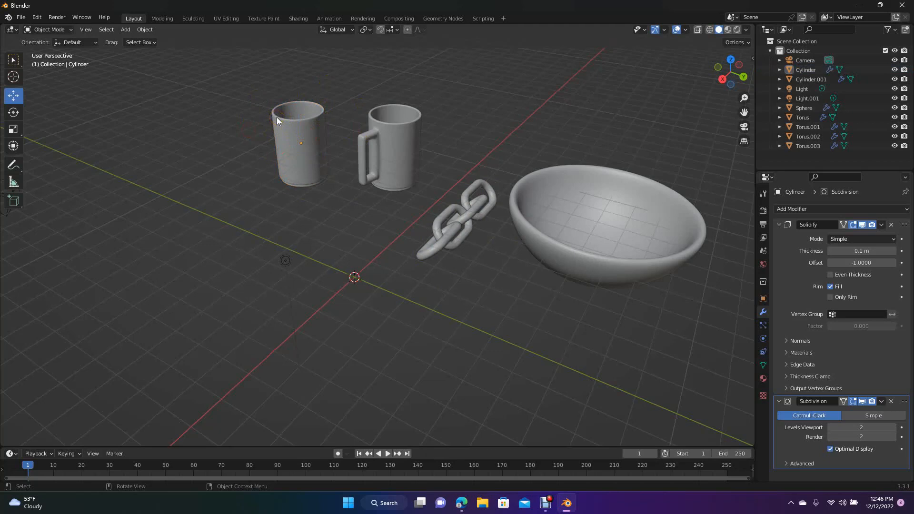
{"action": "left_click", "coordinate": [392, 149]}
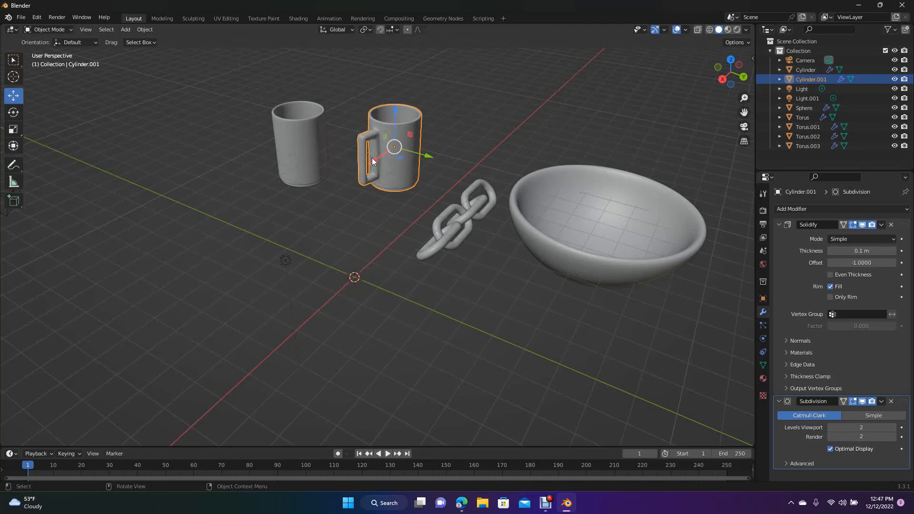
{"action": "left_click", "coordinate": [321, 64]}
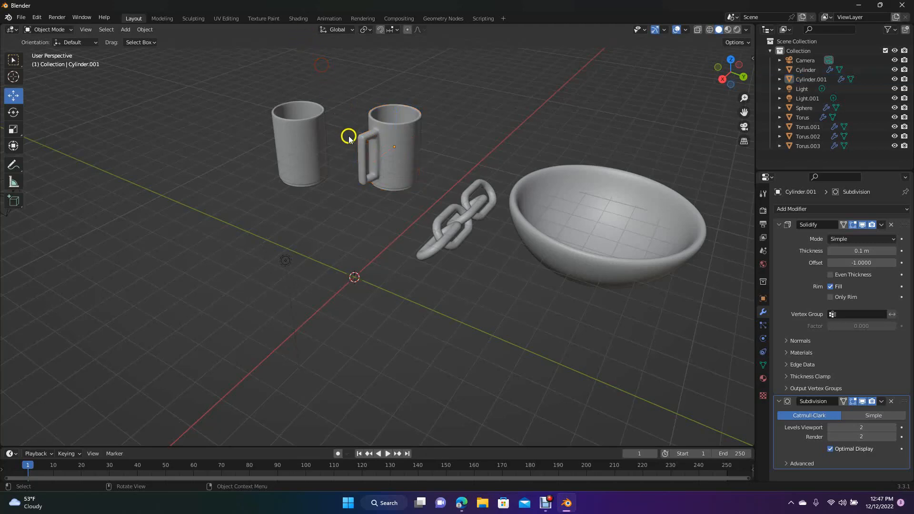
{"action": "left_click_drag", "start_coordinate": [728, 75], "coordinate": [38, 64]}
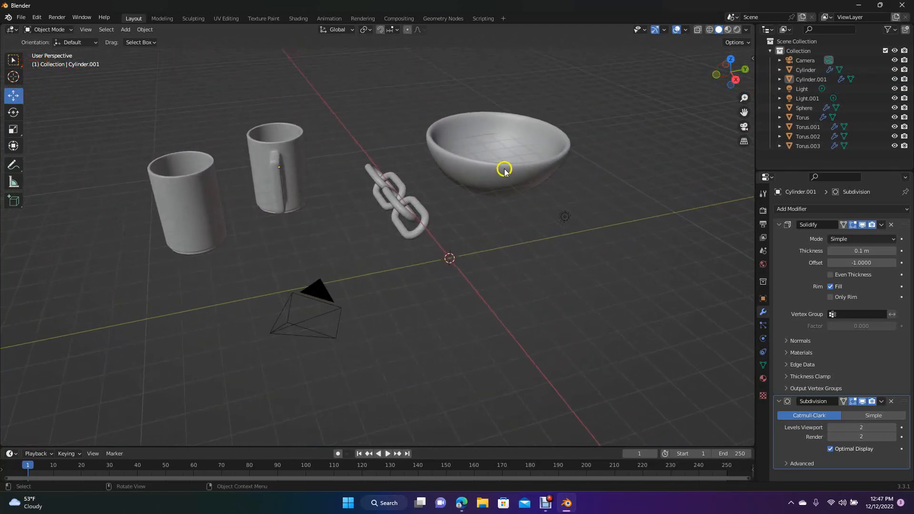
{"action": "left_click", "coordinate": [381, 202]}
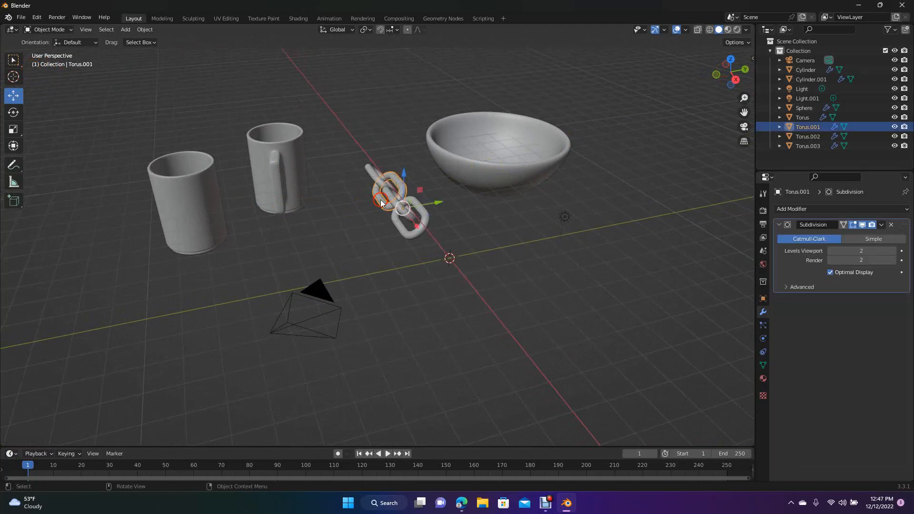
{"action": "left_click", "coordinate": [486, 227]}
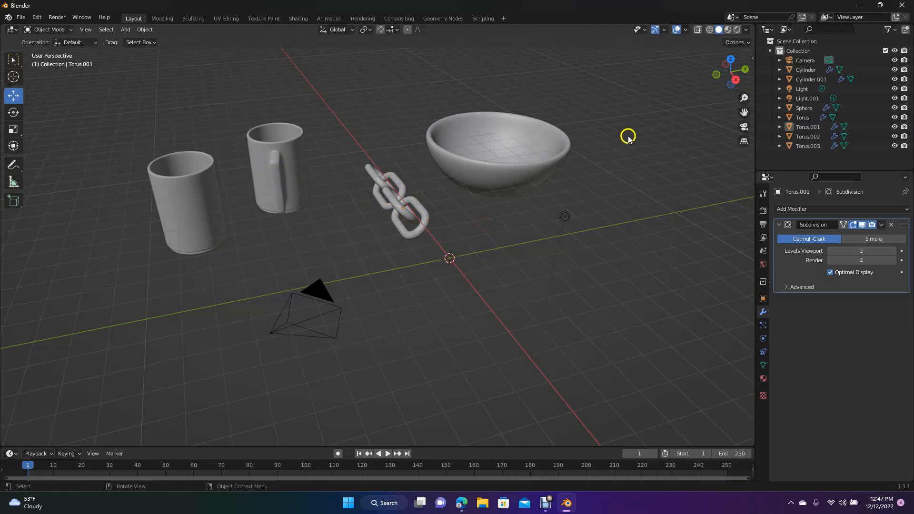
- Add a cylinder, scale it up about 2.1 times and flatten it along Z to about 0.2 of its height
{"action": "left_click", "coordinate": [123, 30]}
{"action": "mouse_move", "coordinate": [136, 39]}
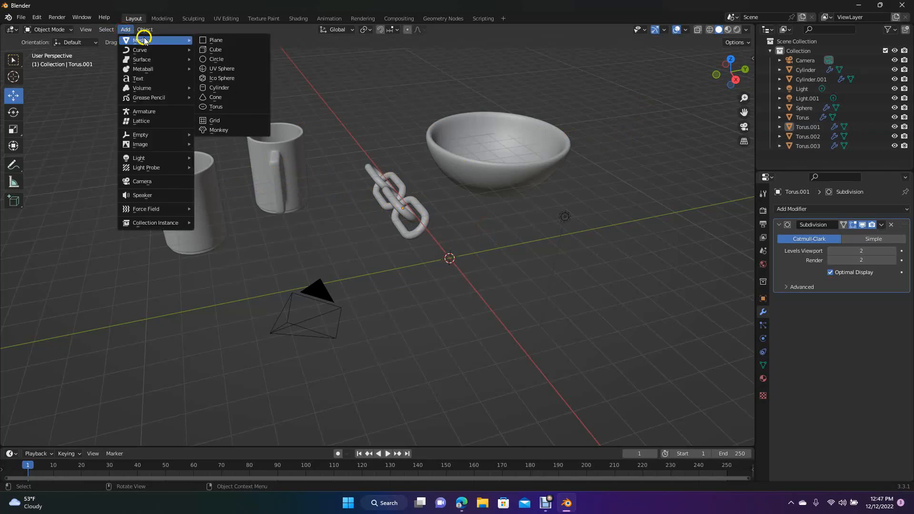
{"action": "left_click", "coordinate": [223, 89]}
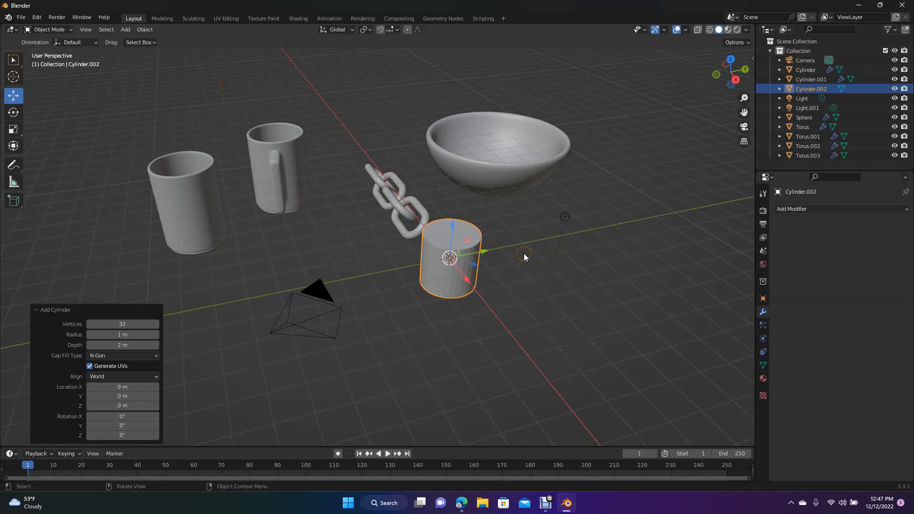
{"action": "key", "text": "s"}
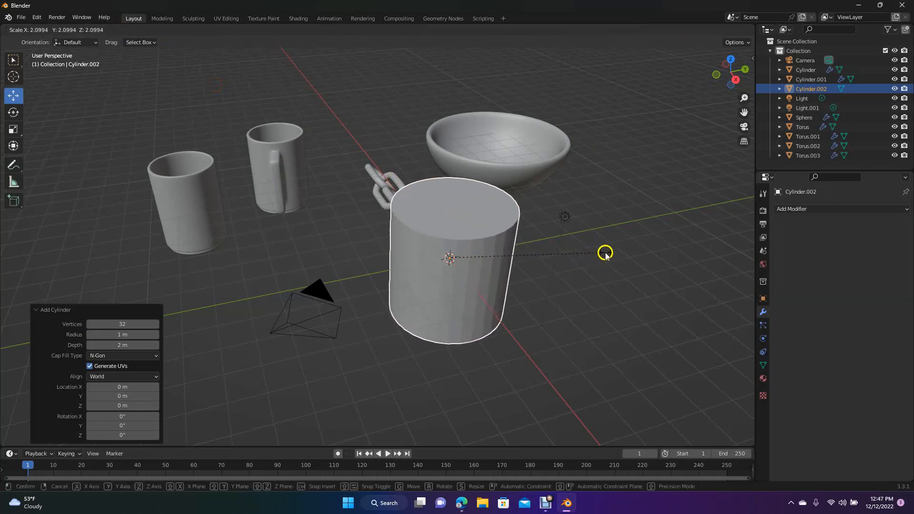
{"action": "left_click", "coordinate": [605, 253]}
{"action": "key", "text": "s"}
{"action": "key", "text": "z"}
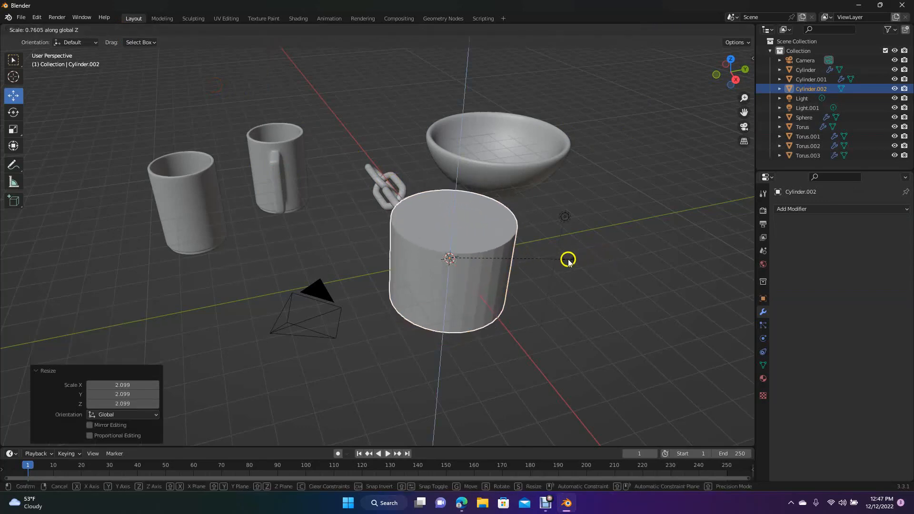
{"action": "left_click", "coordinate": [478, 267]}
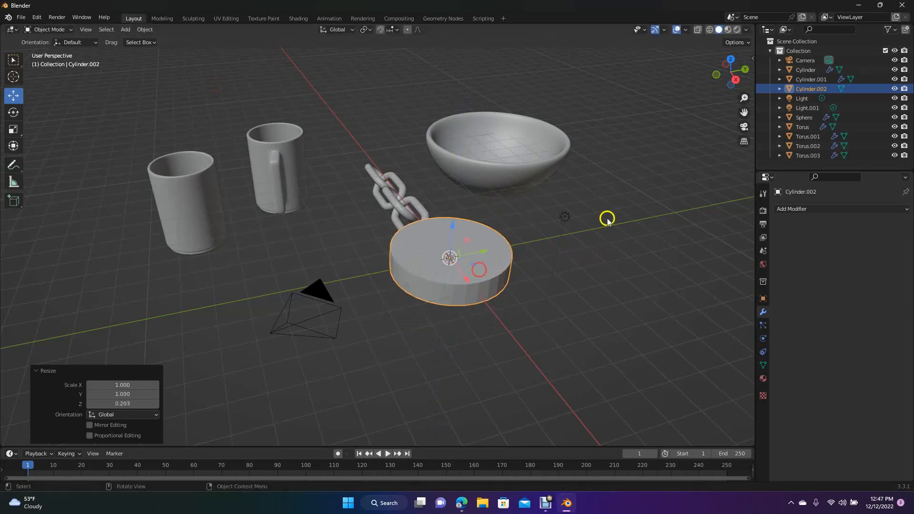
- Open the flat cylinder in the Modeling workspace with Rendered shading and clear its mesh selection
{"action": "left_click_drag", "start_coordinate": [731, 77], "coordinate": [667, 93]}
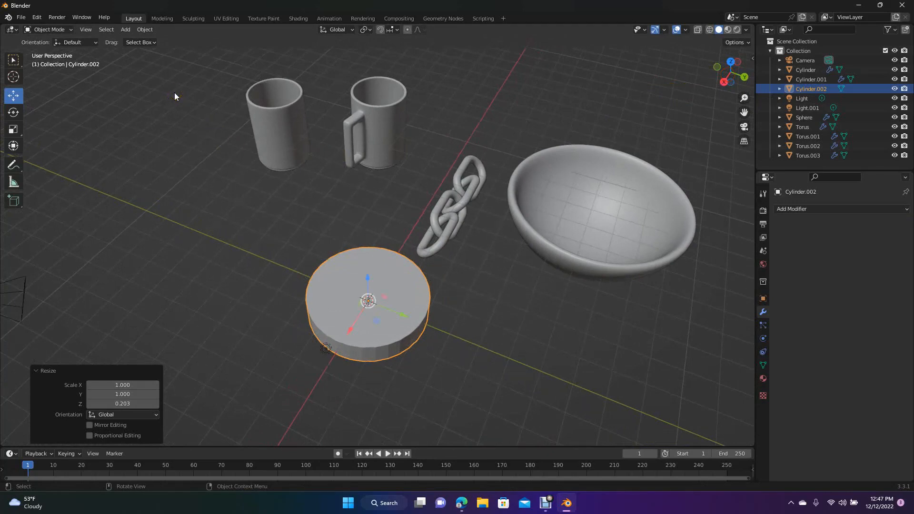
{"action": "left_click", "coordinate": [167, 80]}
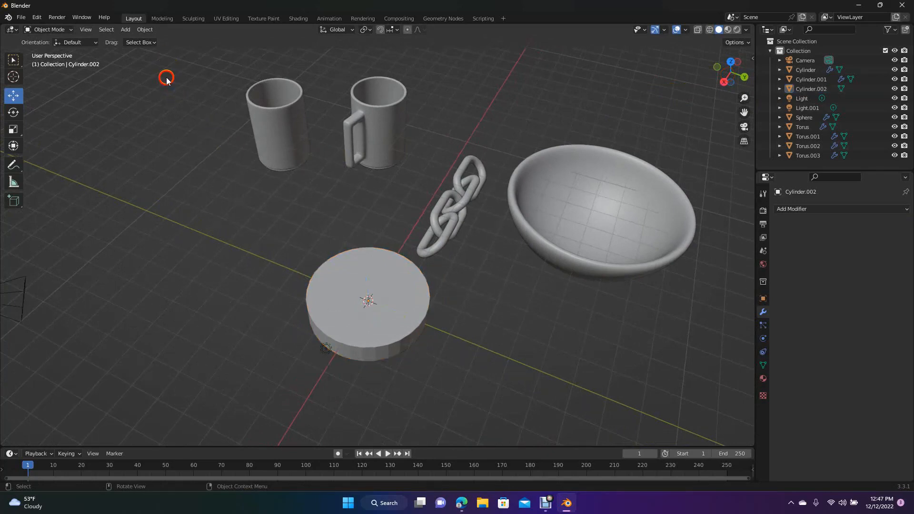
{"action": "left_click", "coordinate": [162, 18]}
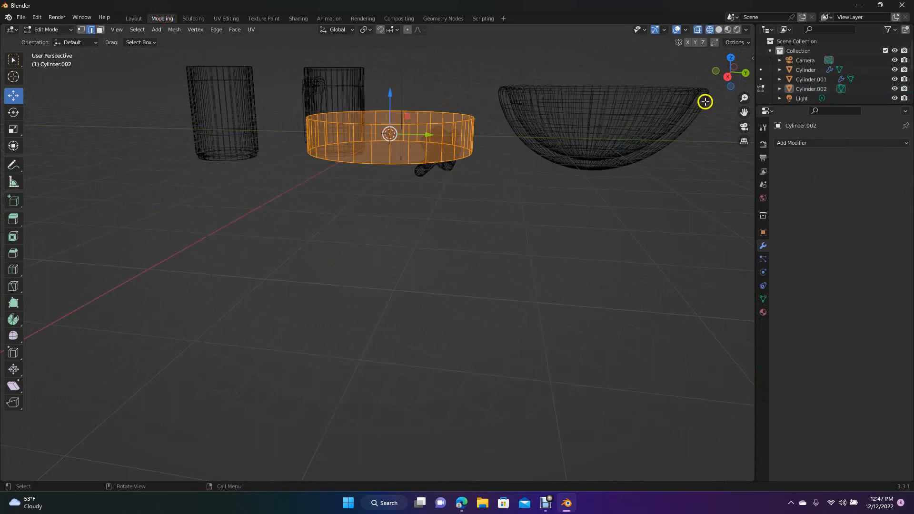
{"action": "left_click", "coordinate": [737, 29]}
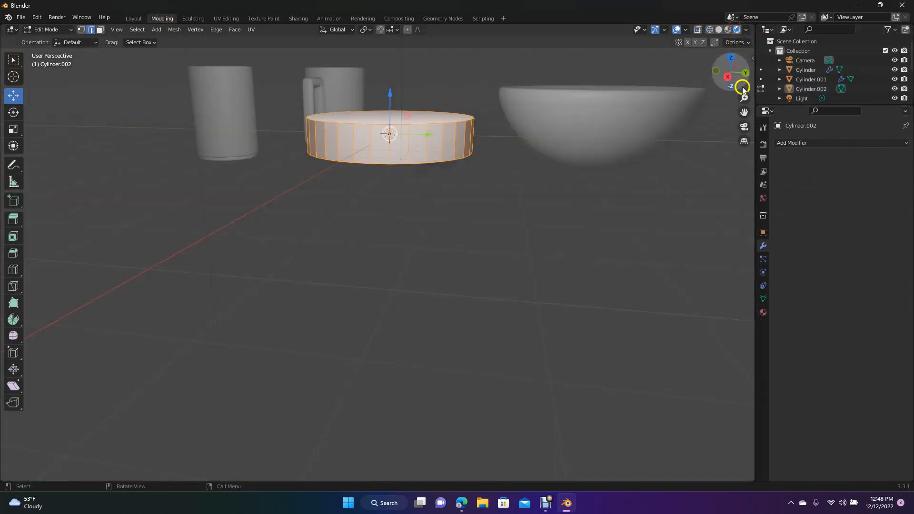
{"action": "left_click_drag", "start_coordinate": [738, 76], "coordinate": [731, 74]}
{"action": "left_click", "coordinate": [214, 225]}
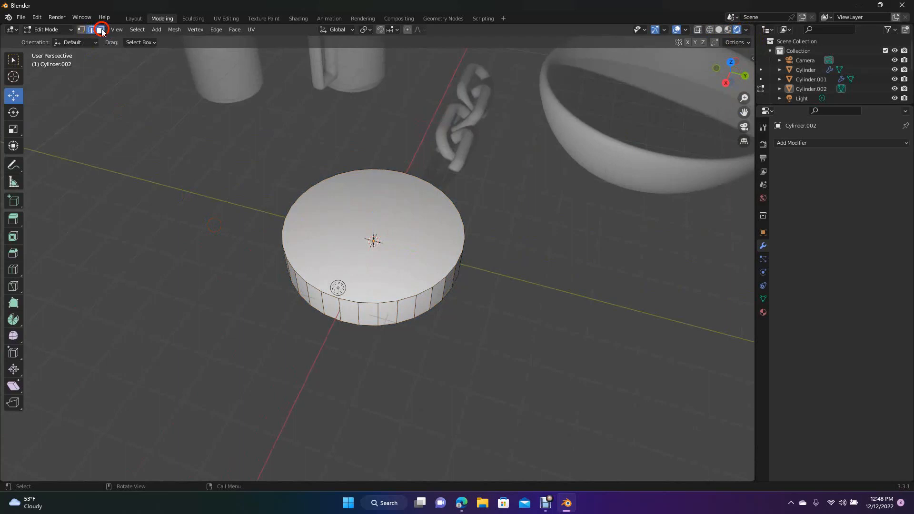
- Inset the flat cylinder's top and bottom faces by about 0.3 m and bridge their edge loops into a through hole
{"action": "left_click", "coordinate": [352, 209]}
{"action": "left_click_drag", "start_coordinate": [723, 77], "coordinate": [702, 464]}
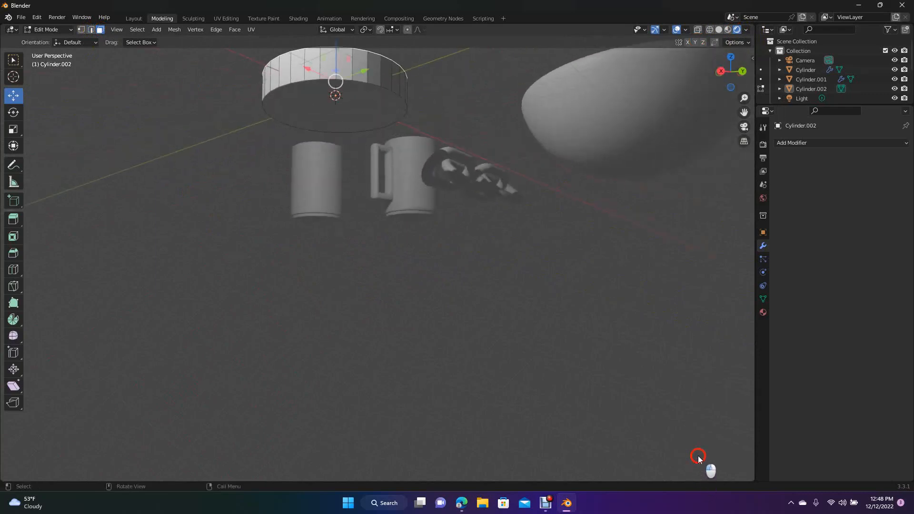
{"action": "left_click", "coordinate": [348, 120]}
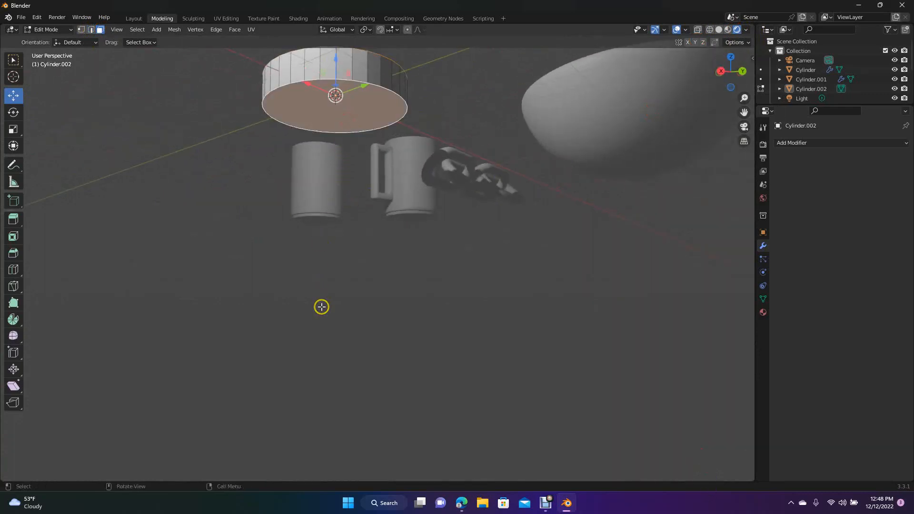
{"action": "key", "text": "i"}
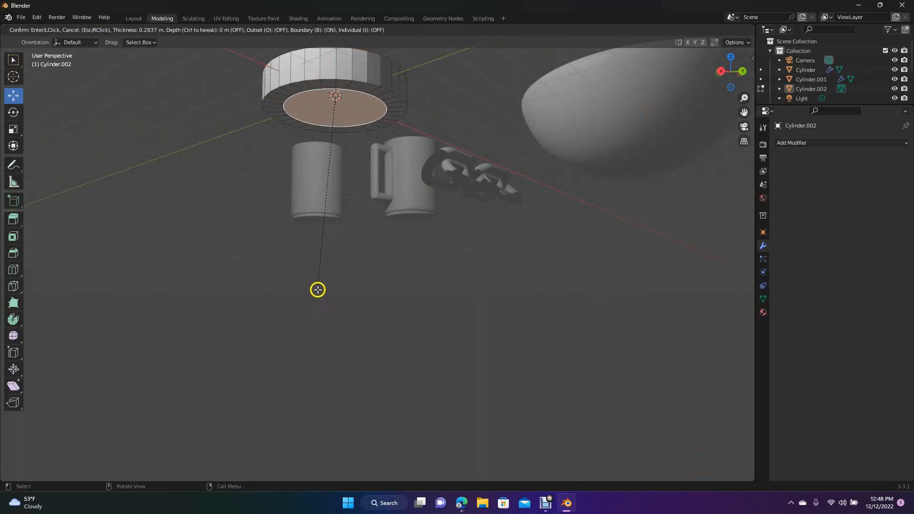
{"action": "left_click", "coordinate": [317, 288]}
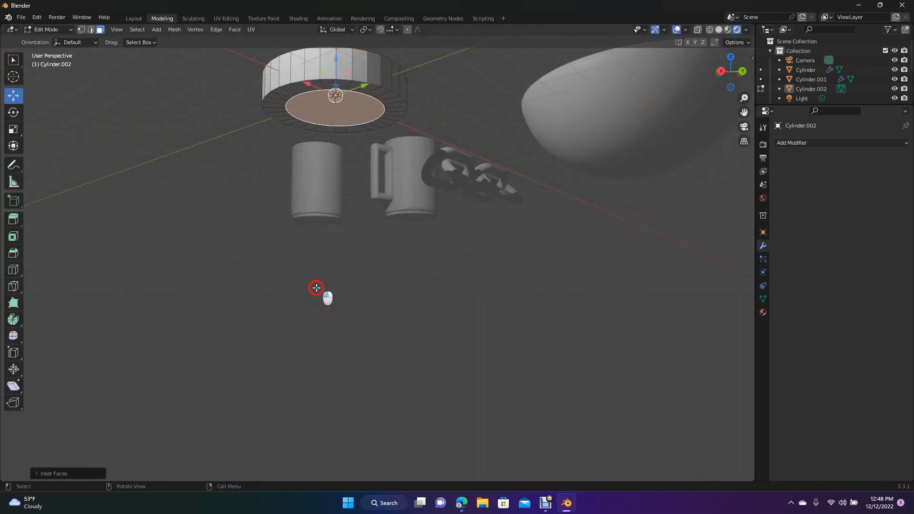
{"action": "left_click", "coordinate": [217, 29]}
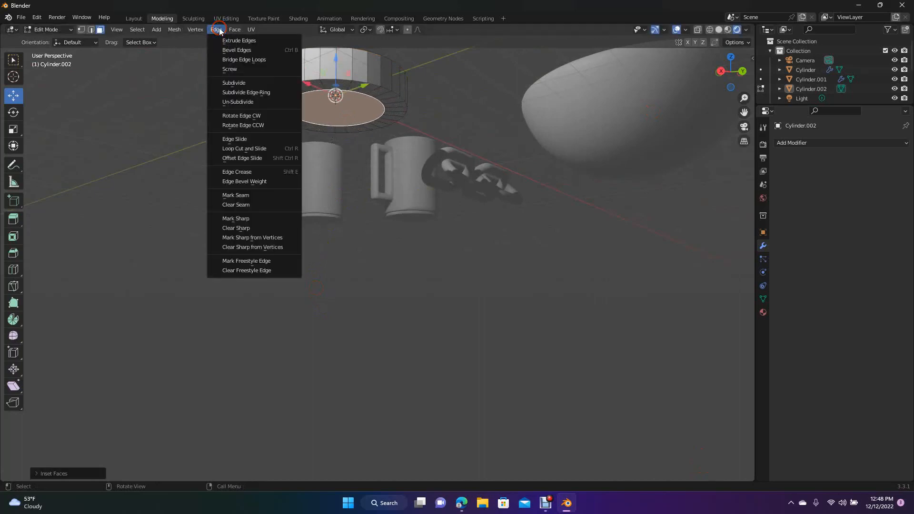
{"action": "left_click", "coordinate": [231, 59]}
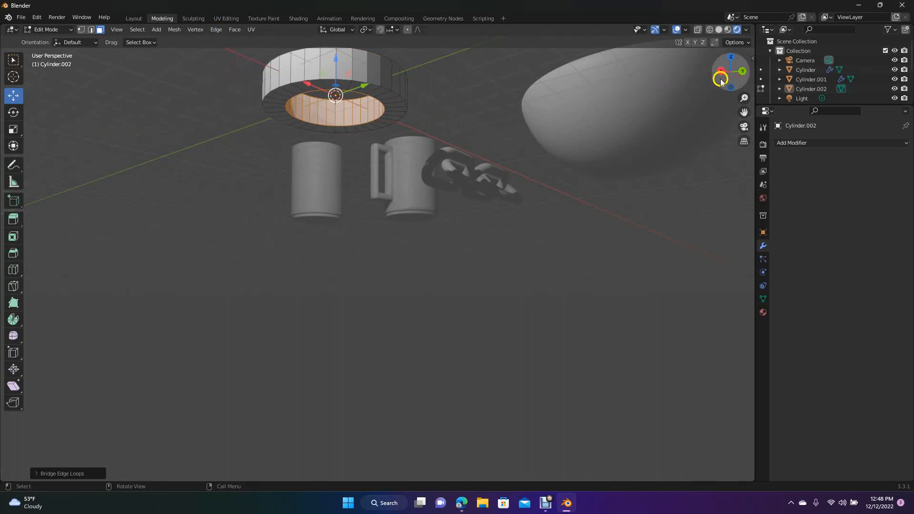
- Select two adjacent inner faces at each end of the hole along the X axis and bridge their edge loops into a spoke
{"action": "left_click_drag", "start_coordinate": [732, 75], "coordinate": [690, 157]}
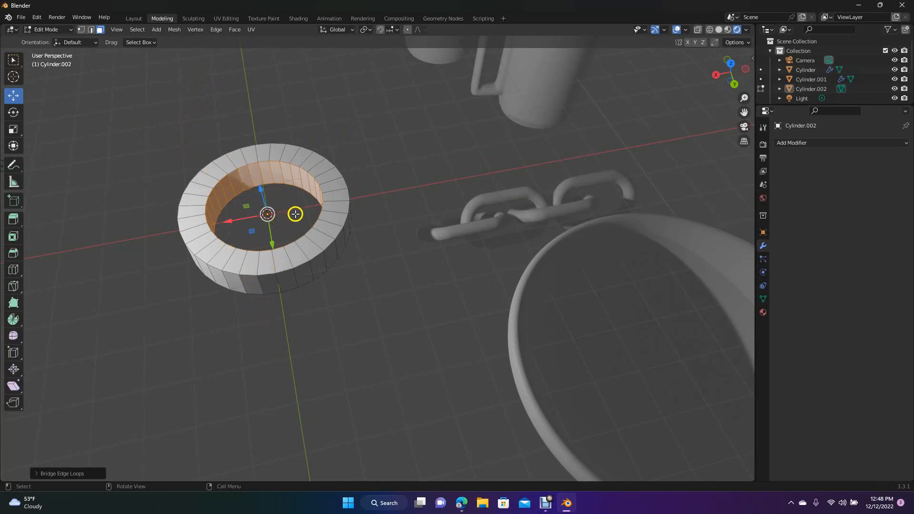
{"action": "left_click", "coordinate": [230, 107]}
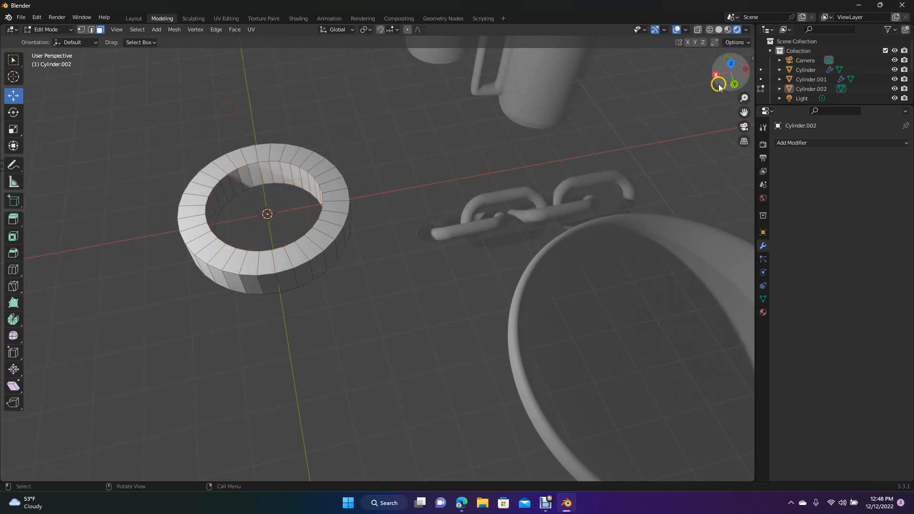
{"action": "left_click_drag", "start_coordinate": [729, 78], "coordinate": [516, 173]}
{"action": "left_click", "coordinate": [394, 227]}
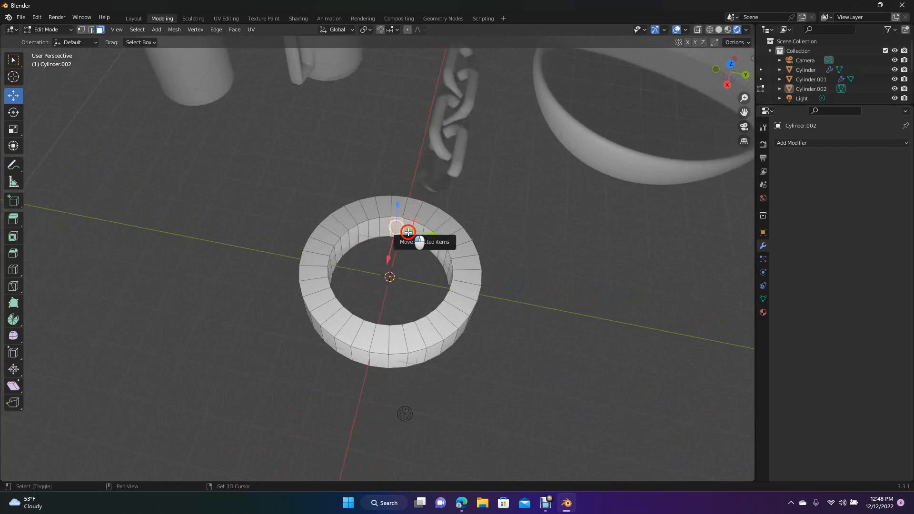
{"action": "left_click", "coordinate": [408, 232], "text": "shift"}
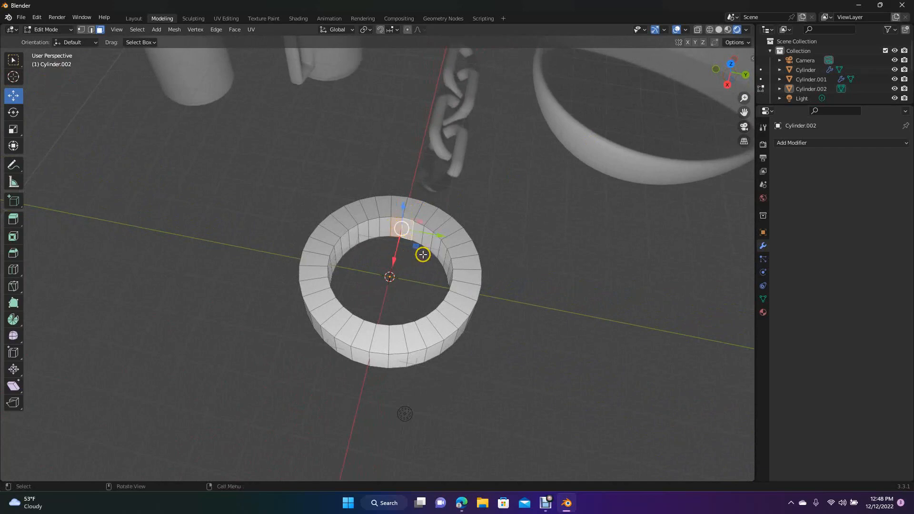
{"action": "left_click_drag", "start_coordinate": [733, 79], "coordinate": [646, 110]}
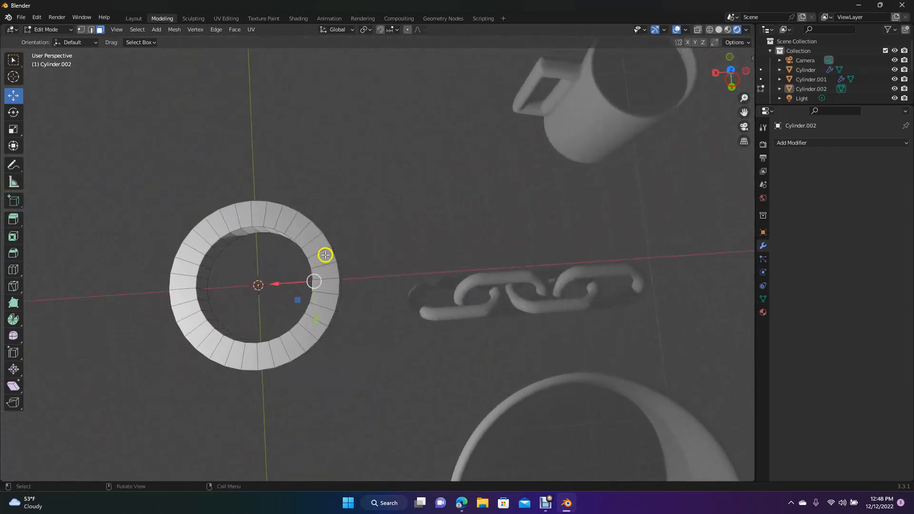
{"action": "left_click", "coordinate": [202, 283], "text": "shift"}
{"action": "left_click", "coordinate": [205, 296], "text": "shift"}
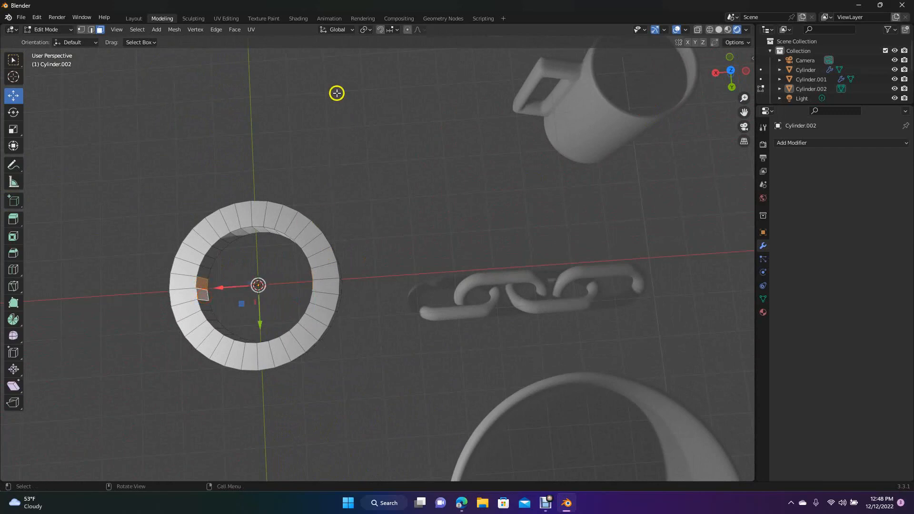
{"action": "left_click", "coordinate": [214, 30]}
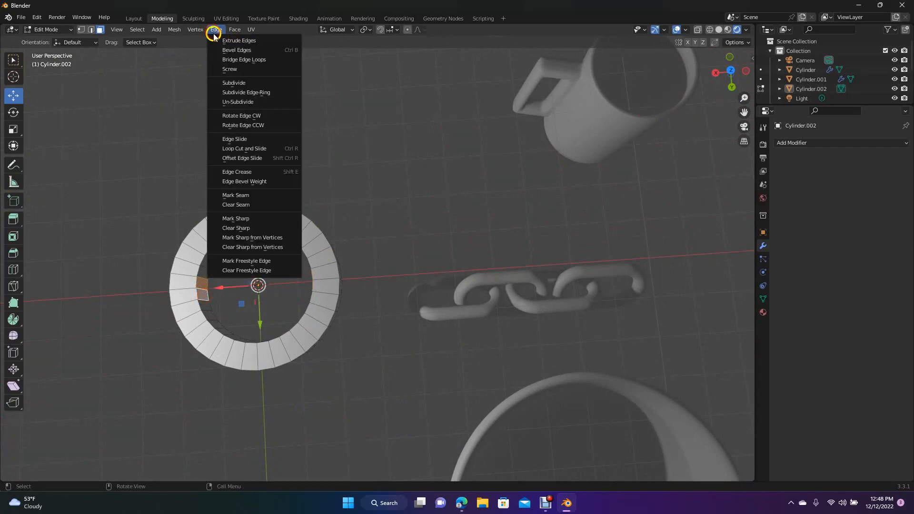
{"action": "left_click", "coordinate": [234, 59]}
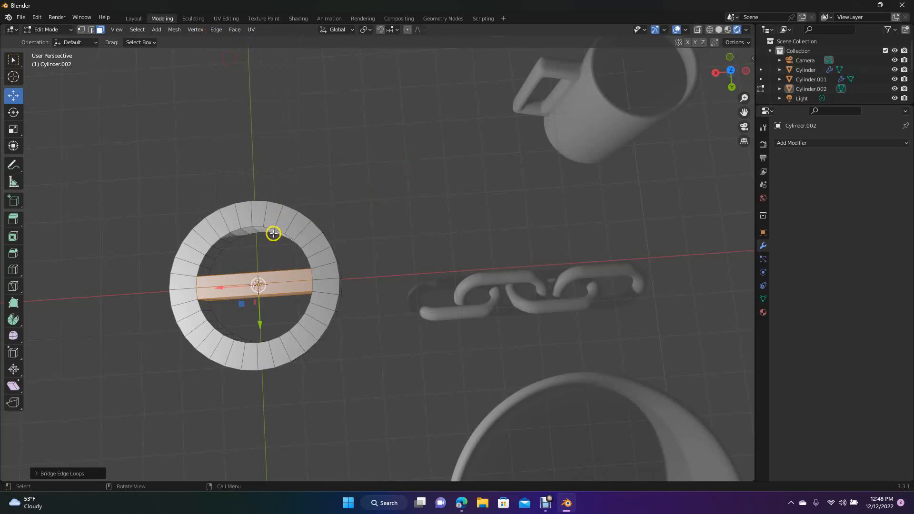
- Bridge the edge loops of two adjacent inner faces at each end of the hole along Y into a crossing spoke, and clear the selection
{"action": "left_click_drag", "start_coordinate": [732, 80], "coordinate": [740, 71]}
{"action": "left_click", "coordinate": [252, 216]}
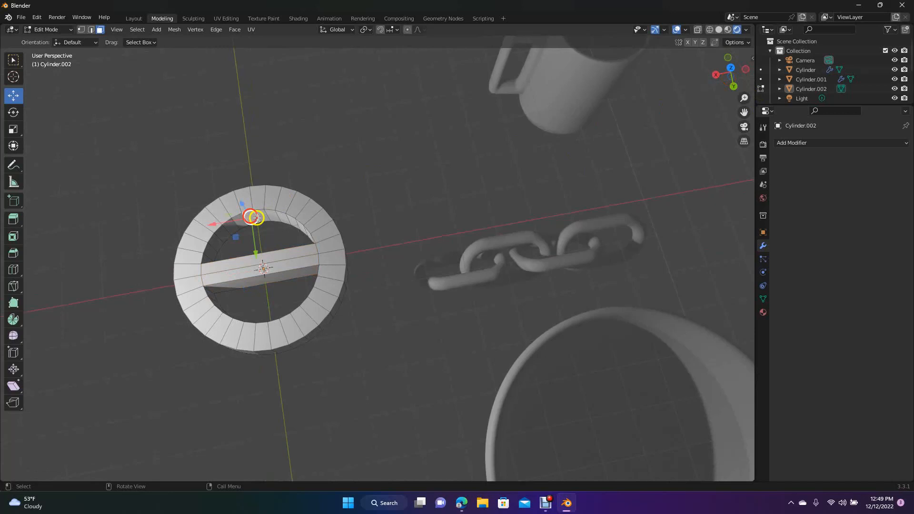
{"action": "left_click", "coordinate": [264, 216], "text": "shift"}
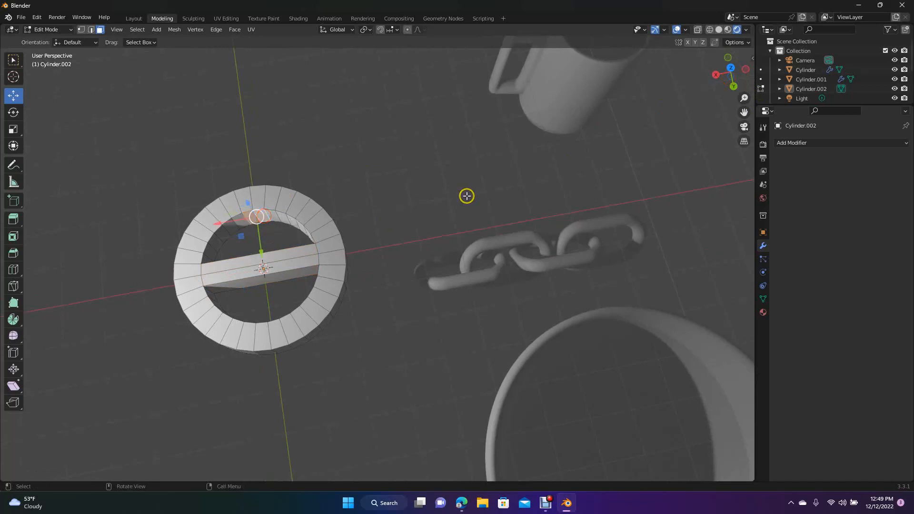
{"action": "left_click_drag", "start_coordinate": [739, 72], "coordinate": [754, 118]}
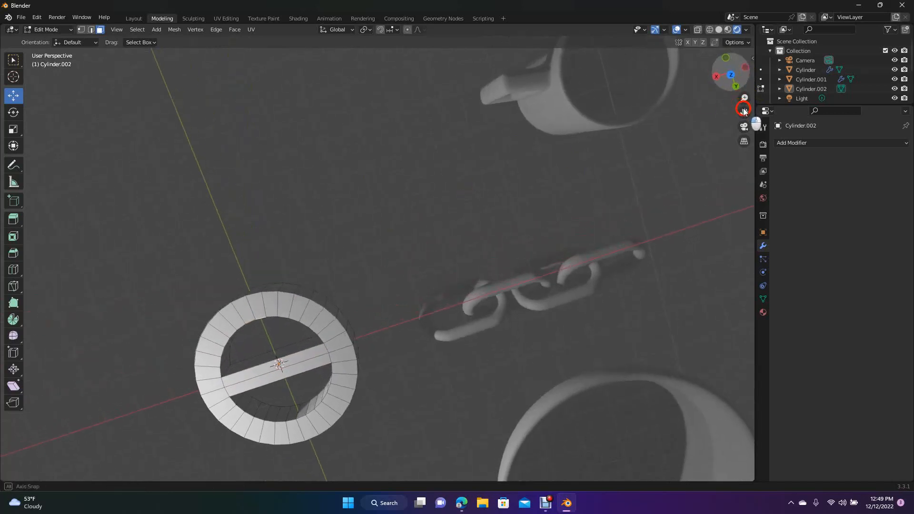
{"action": "left_click", "coordinate": [290, 417], "text": "shift"}
{"action": "left_click", "coordinate": [303, 414], "text": "shift"}
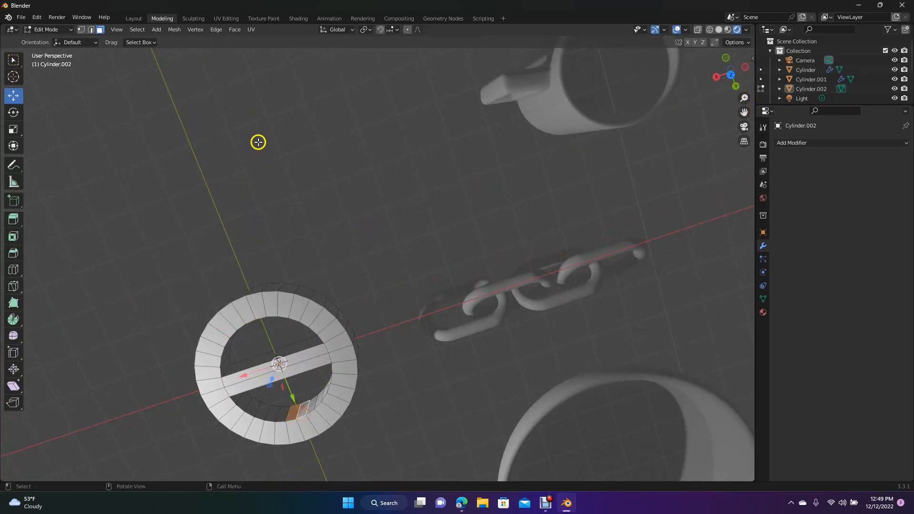
{"action": "left_click", "coordinate": [217, 32]}
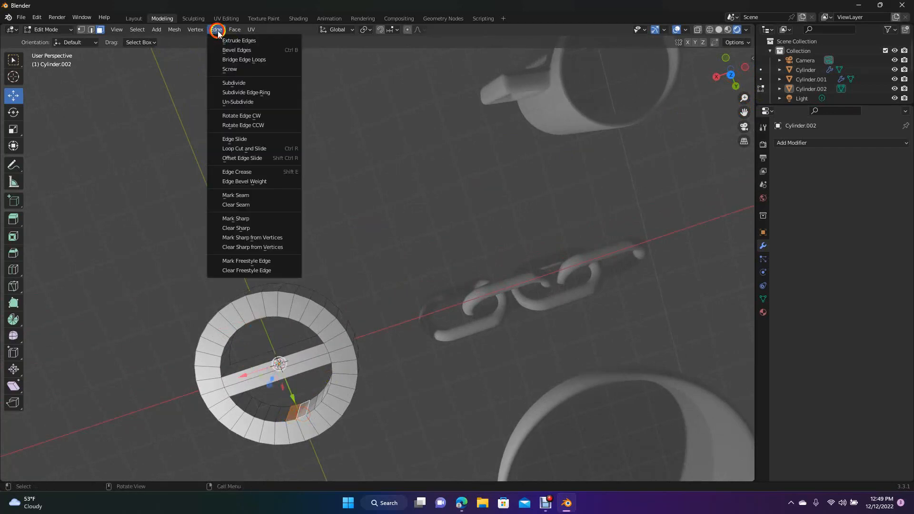
{"action": "left_click", "coordinate": [232, 58]}
{"action": "left_click_drag", "start_coordinate": [726, 77], "coordinate": [666, 44]}
{"action": "left_click", "coordinate": [588, 299]}
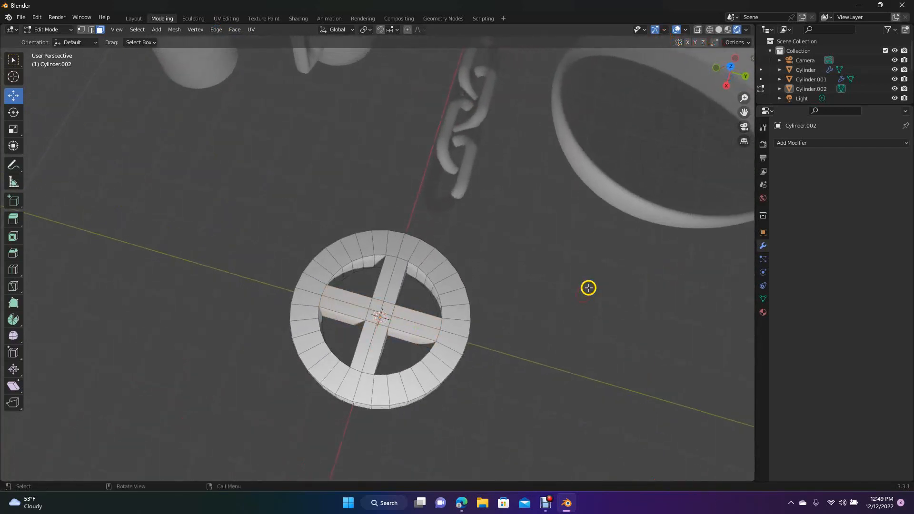
{"action": "left_click", "coordinate": [375, 306]}
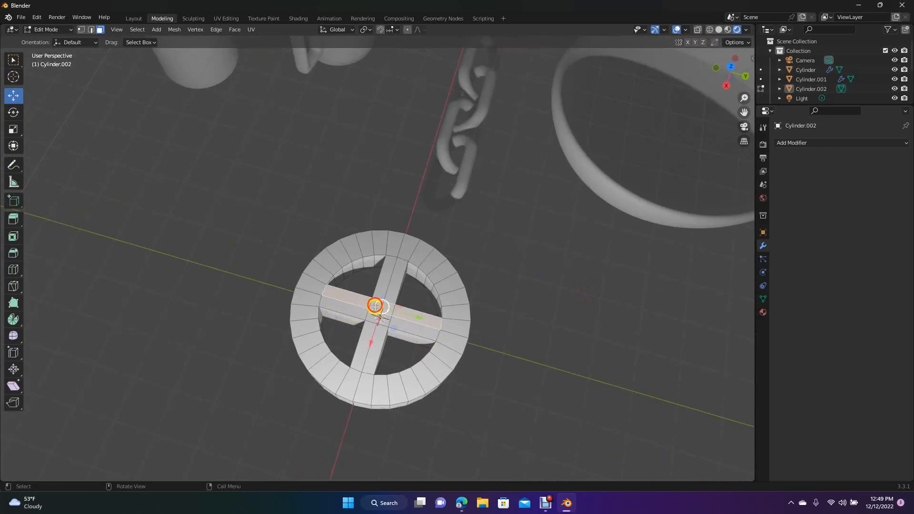
{"action": "left_click", "coordinate": [282, 228]}
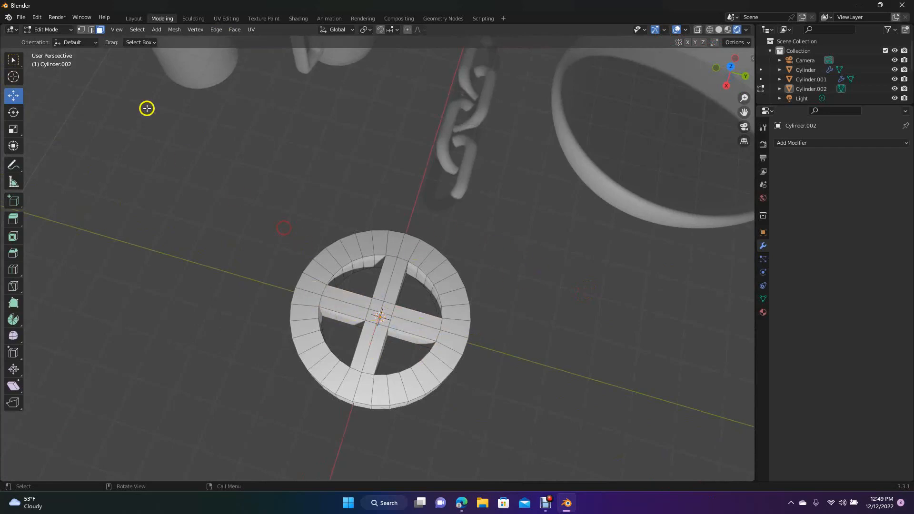
{"action": "left_click", "coordinate": [363, 300]}
{"action": "left_click", "coordinate": [226, 232]}
{"action": "left_click_drag", "start_coordinate": [747, 58], "coordinate": [340, 187]}
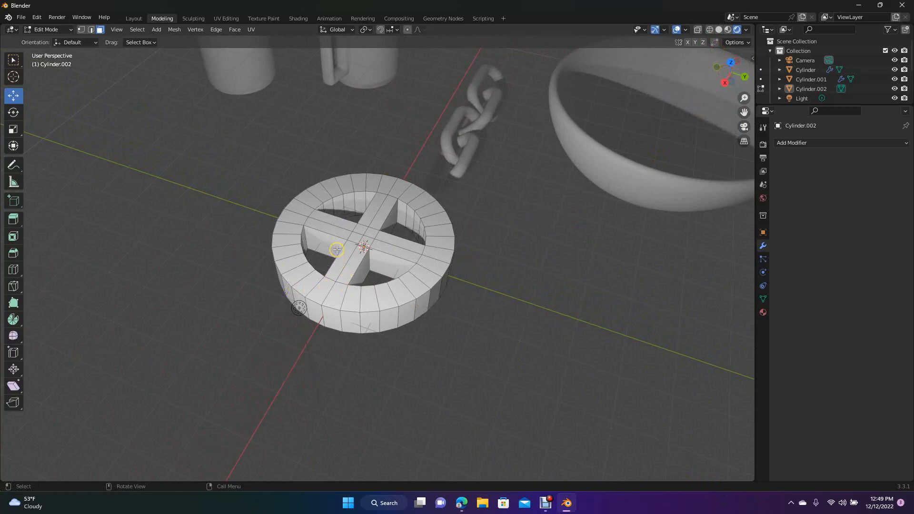
- Return to the Layout workspace and apply Shade Smooth to the spoked wheel
{"action": "left_click", "coordinate": [133, 19]}
{"action": "right_click", "coordinate": [340, 265]}
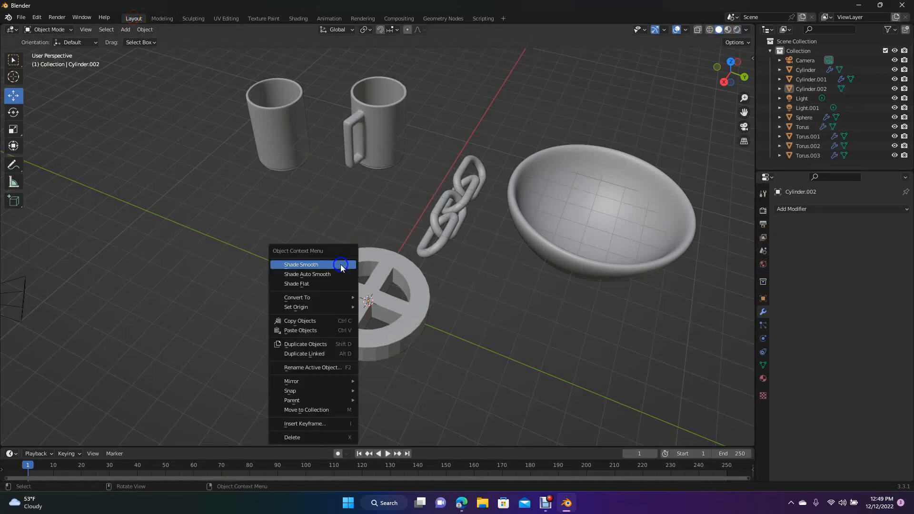
{"action": "left_click", "coordinate": [339, 265]}
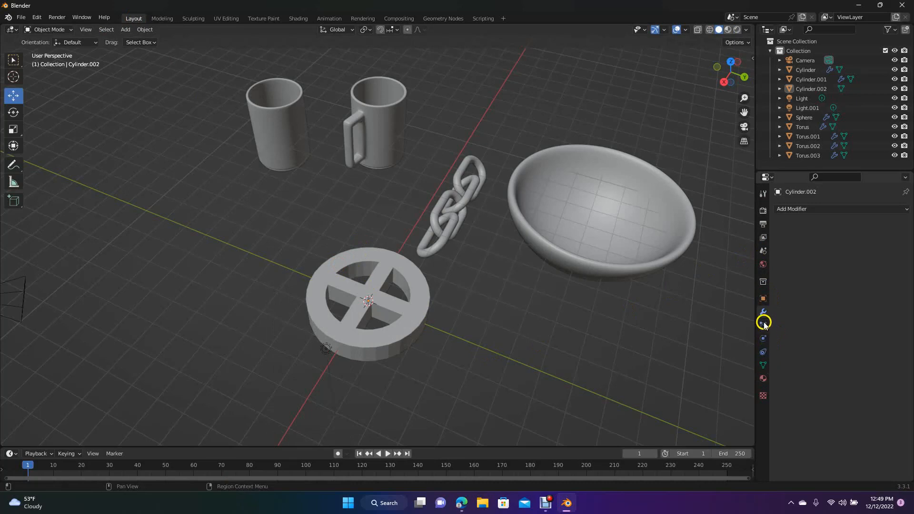
- Add a Subdivision Surface modifier to the spoked wheel and set its viewport levels to 2
{"action": "left_click", "coordinate": [787, 209]}
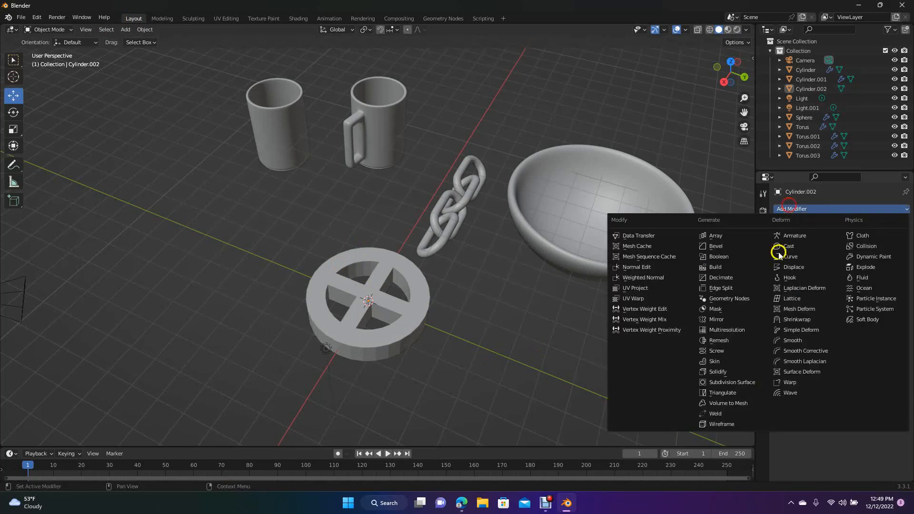
{"action": "left_click", "coordinate": [732, 383]}
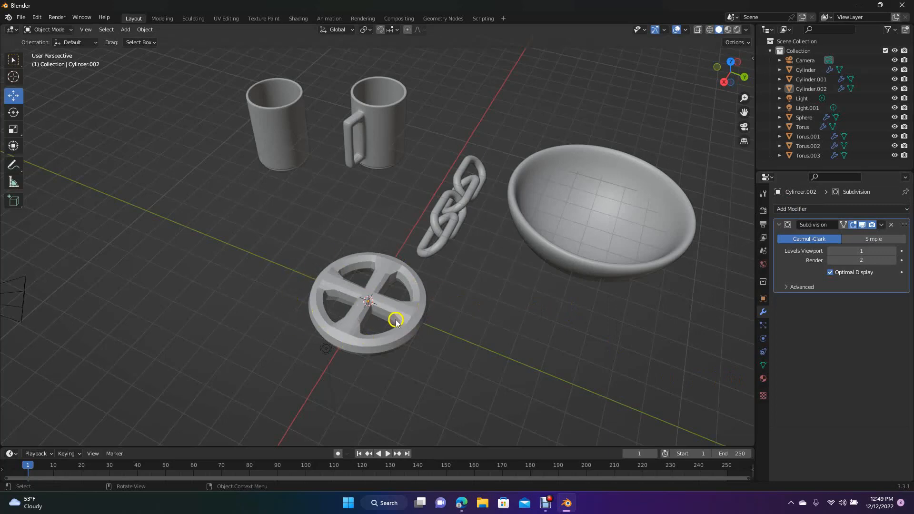
{"action": "left_click", "coordinate": [860, 251]}
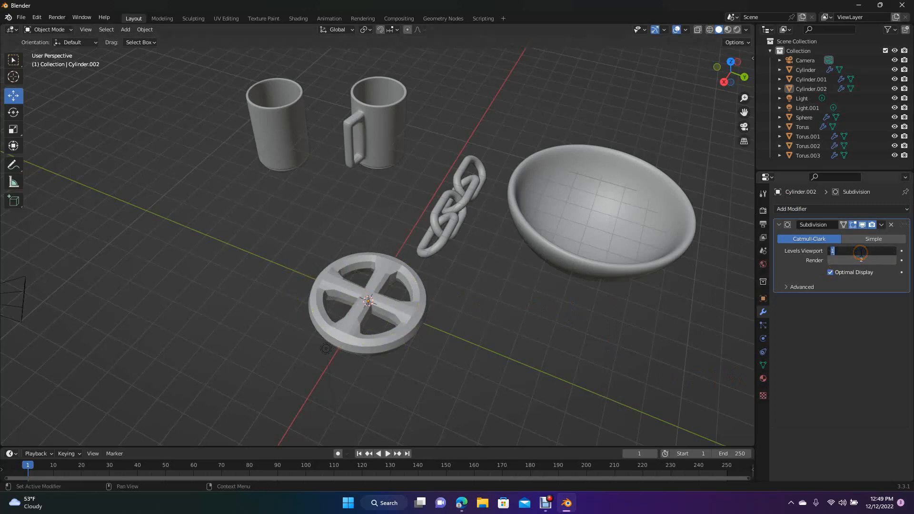
{"action": "type", "text": "2"}
{"action": "left_click", "coordinate": [672, 335]}
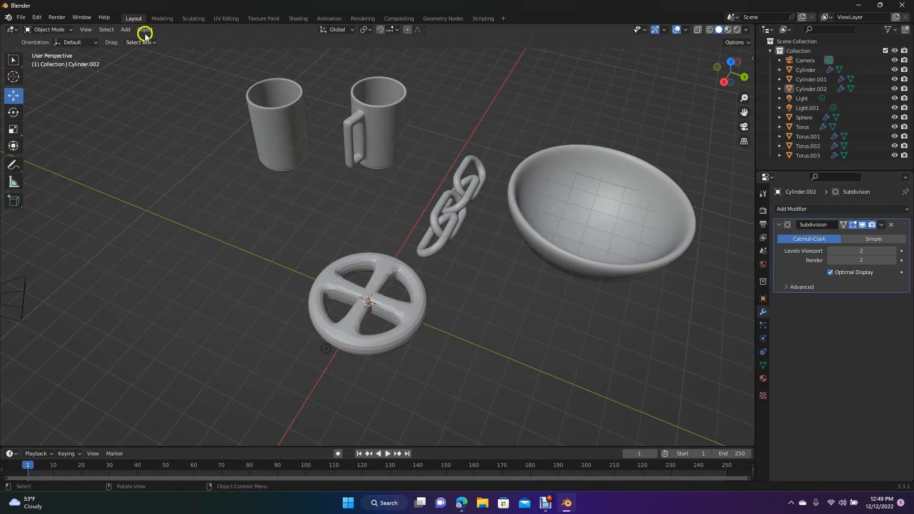
- Add two loop cuts across the wheel's rim near the spokes in the Modeling workspace, and switch back to the Move tool
{"action": "left_click", "coordinate": [162, 18]}
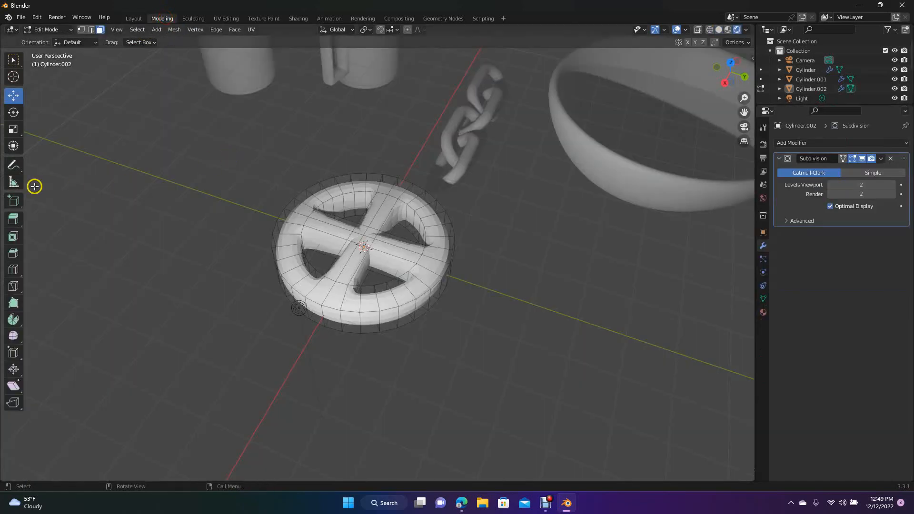
{"action": "left_click", "coordinate": [13, 268]}
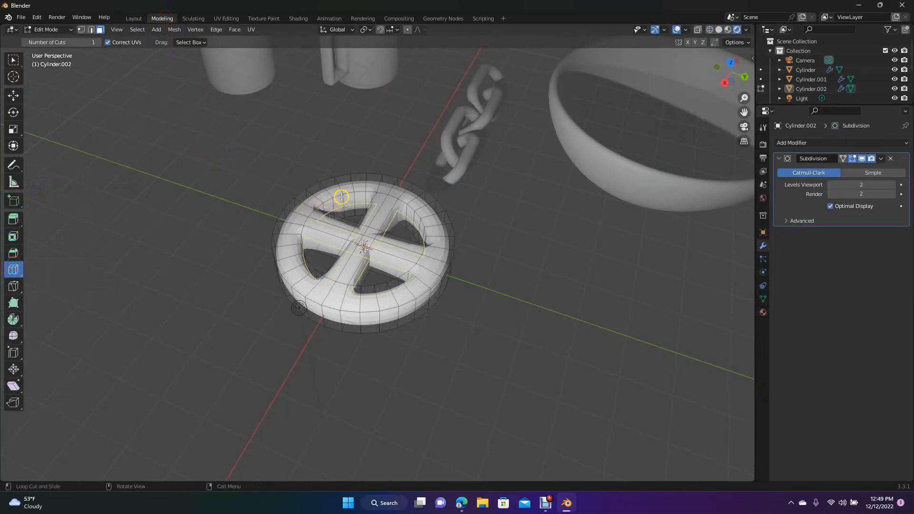
{"action": "left_click_drag", "start_coordinate": [340, 198], "coordinate": [314, 204]}
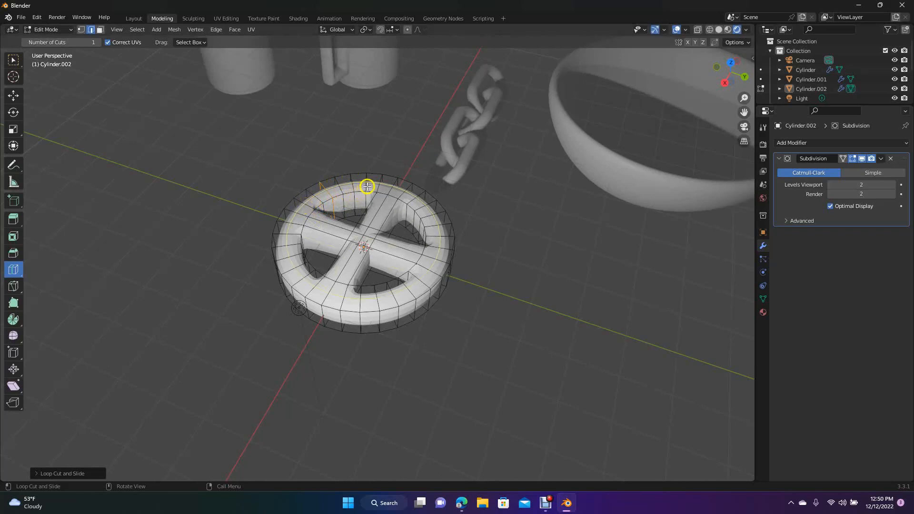
{"action": "left_click_drag", "start_coordinate": [378, 194], "coordinate": [383, 197]}
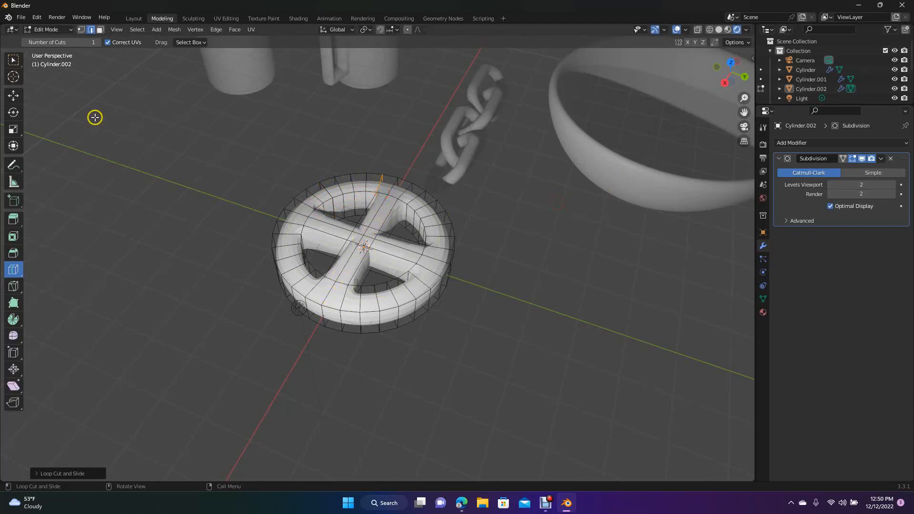
{"action": "left_click", "coordinate": [13, 95]}
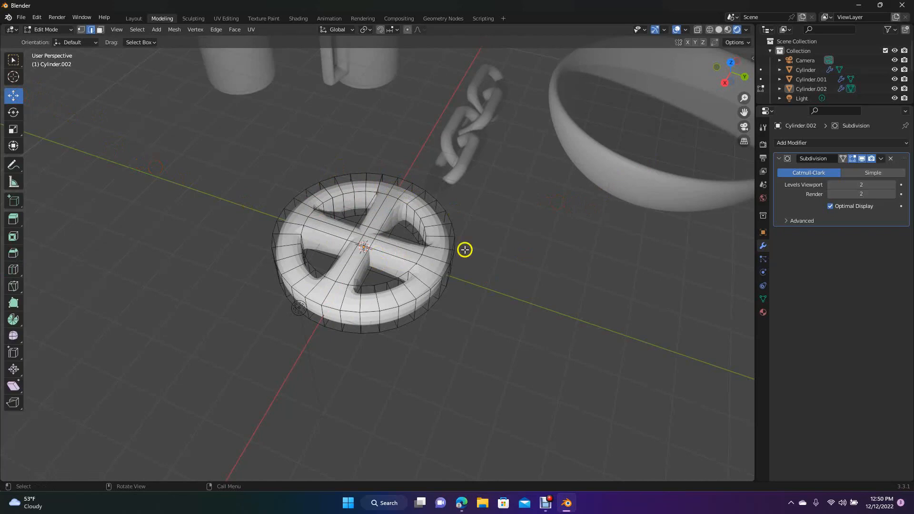
- Return to the Layout workspace, move the plain cup in the positive X direction from the front view, and deselect it
{"action": "left_click_drag", "start_coordinate": [732, 67], "coordinate": [35, 98]}
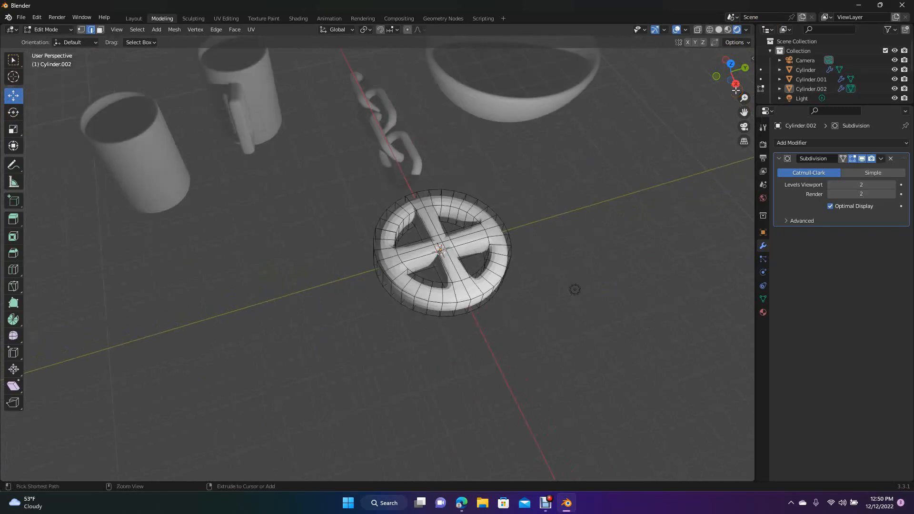
{"action": "scroll", "coordinate": [736, 90], "scroll_direction": "down", "scroll_amount": 2}
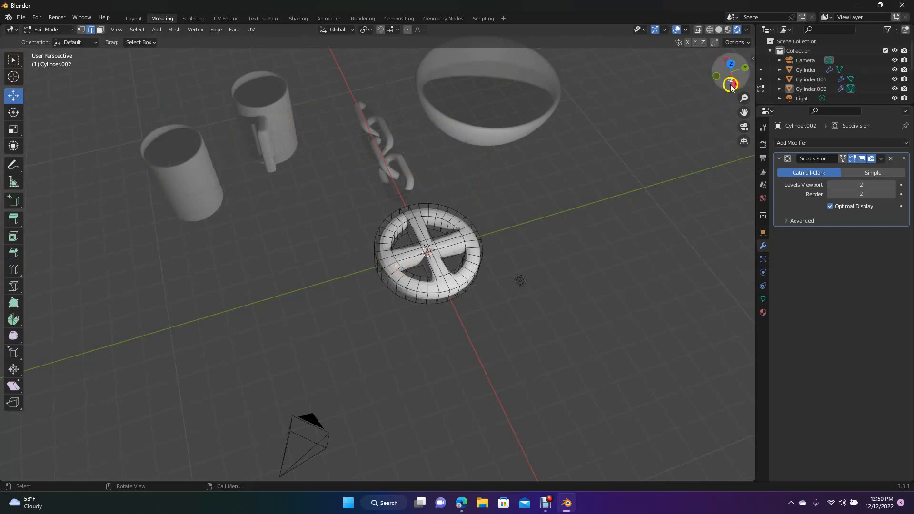
{"action": "left_click_drag", "start_coordinate": [731, 74], "coordinate": [20, 73]}
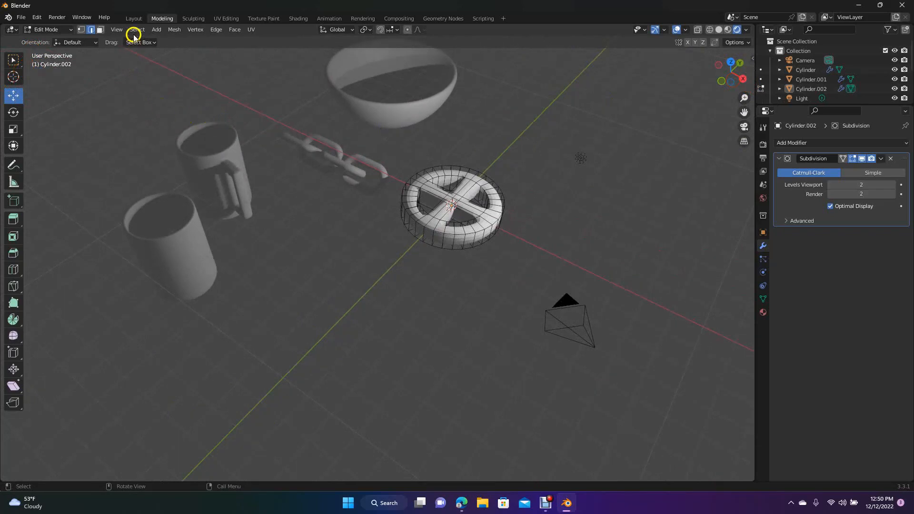
{"action": "left_click", "coordinate": [134, 18]}
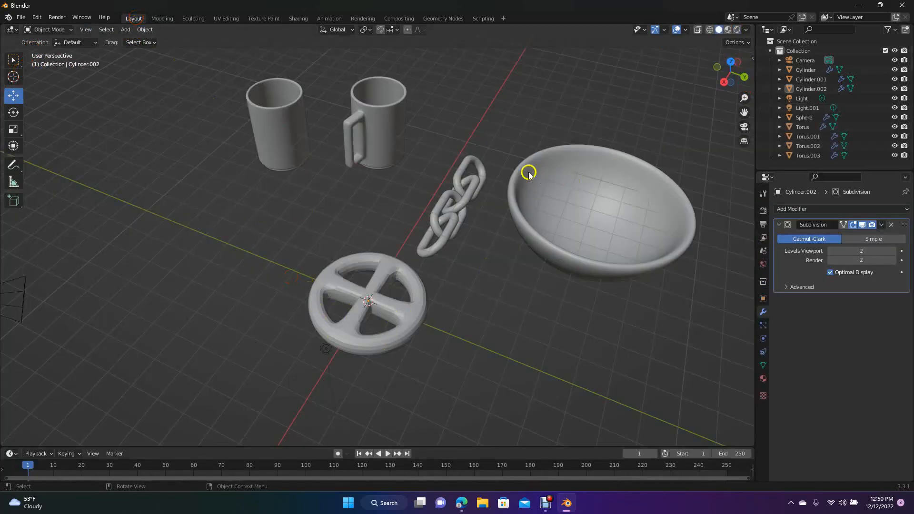
{"action": "left_click_drag", "start_coordinate": [731, 72], "coordinate": [558, 118]}
{"action": "left_click", "coordinate": [173, 222]}
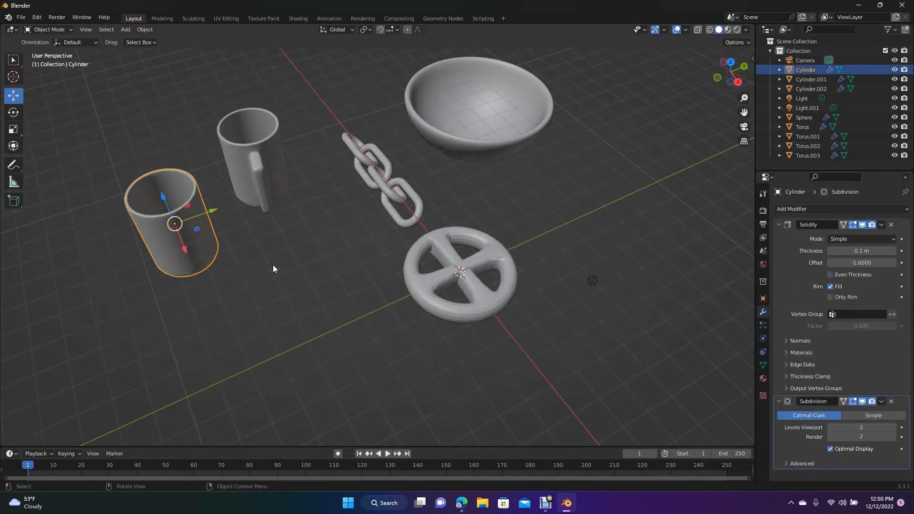
{"action": "key", "text": "KP_1"}
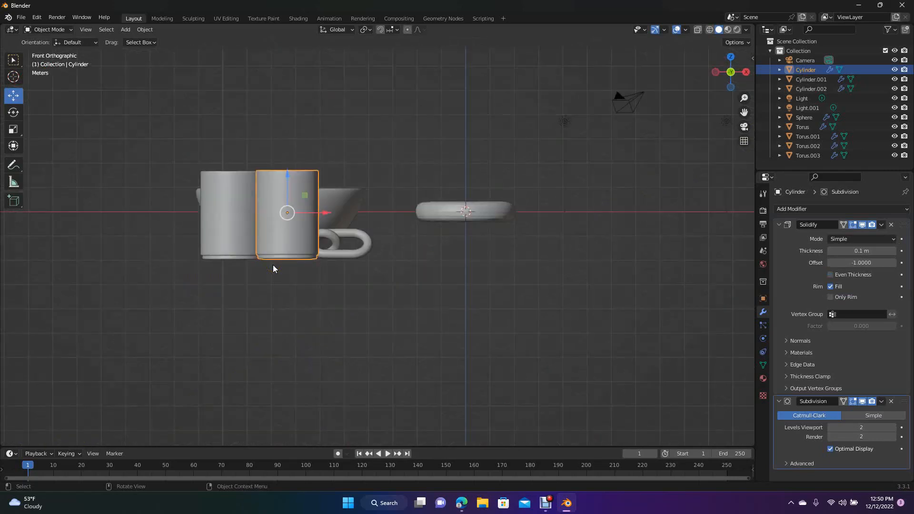
{"action": "left_click_drag", "start_coordinate": [321, 210], "coordinate": [413, 229]}
{"action": "left_click_drag", "start_coordinate": [730, 72], "coordinate": [659, 130]}
{"action": "left_click", "coordinate": [673, 71]}
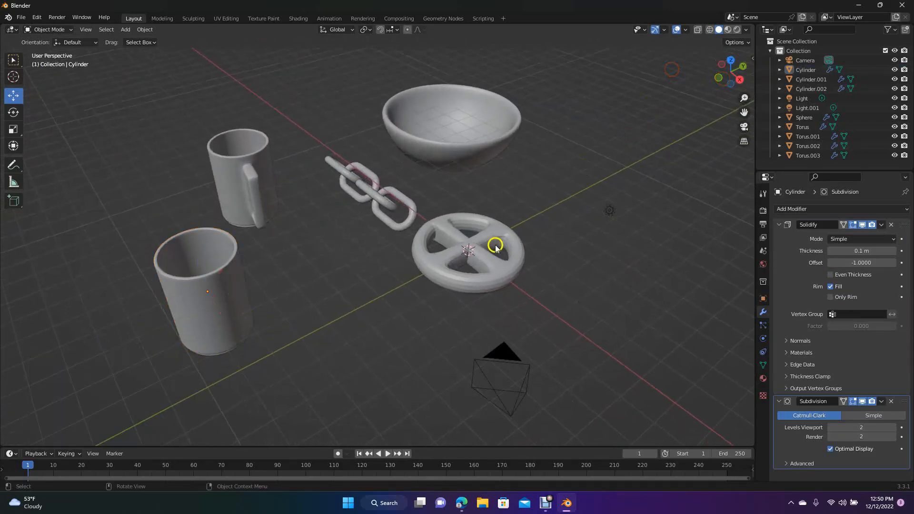
- Move the spoked wheel in the negative Y direction, clear of the chain, and move the bowl closer to the scene's centre
{"action": "left_click", "coordinate": [469, 283]}
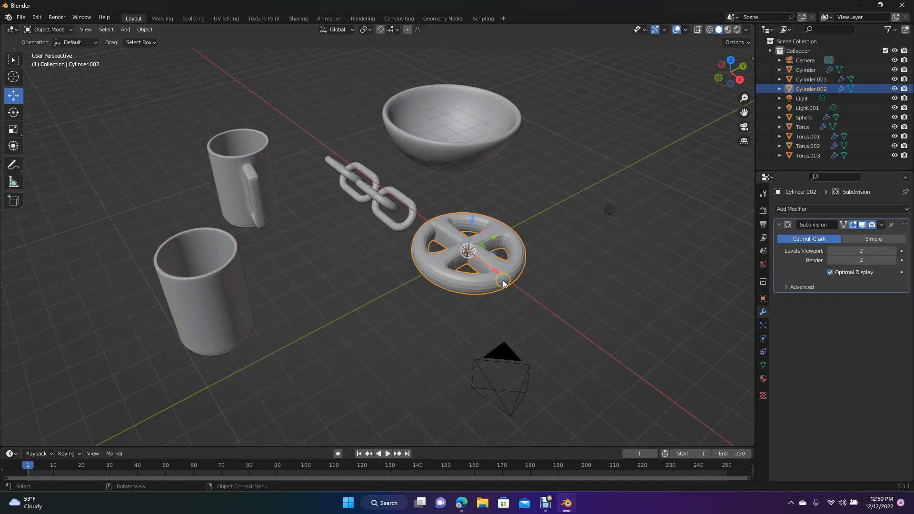
{"action": "left_click_drag", "start_coordinate": [505, 253], "coordinate": [411, 307]}
{"action": "left_click", "coordinate": [462, 146]}
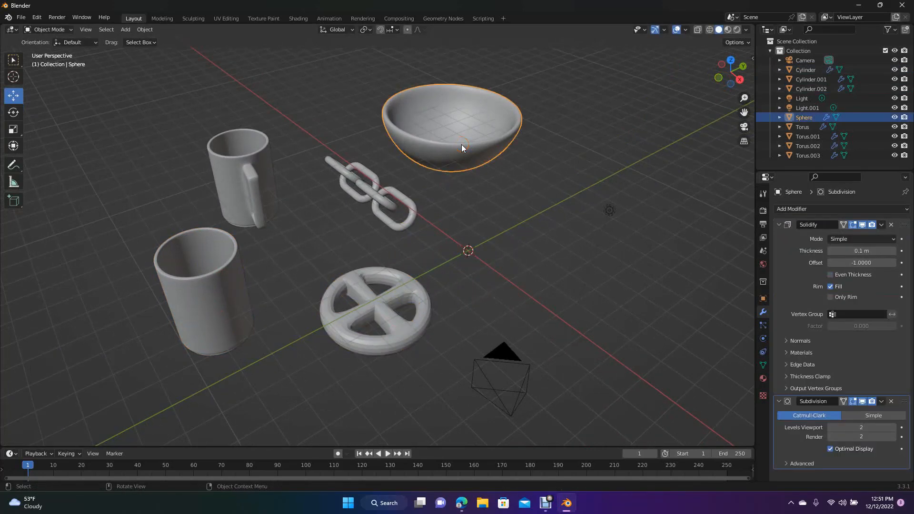
{"action": "left_click_drag", "start_coordinate": [462, 144], "coordinate": [504, 207]}
- Move the mug with the handle closer to the chain, by about 1.2 m in X, 0.93 m in Y and -0.51 m in Z, and deselect it
{"action": "left_click", "coordinate": [256, 194]}
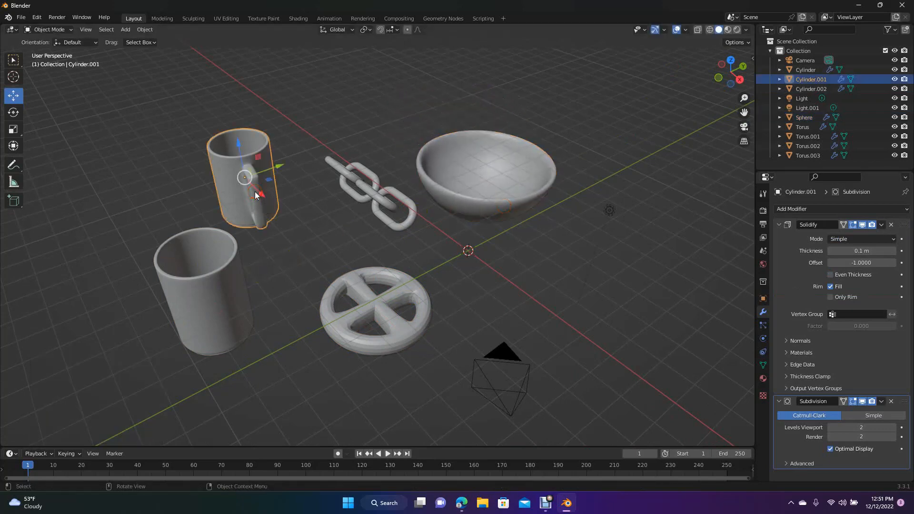
{"action": "left_click_drag", "start_coordinate": [256, 194], "coordinate": [288, 210]}
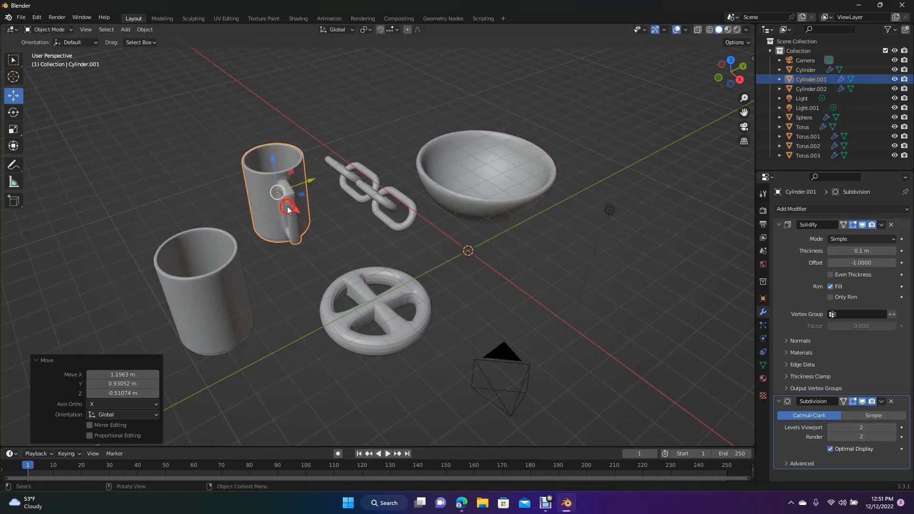
{"action": "left_click_drag", "start_coordinate": [731, 73], "coordinate": [746, 88]}
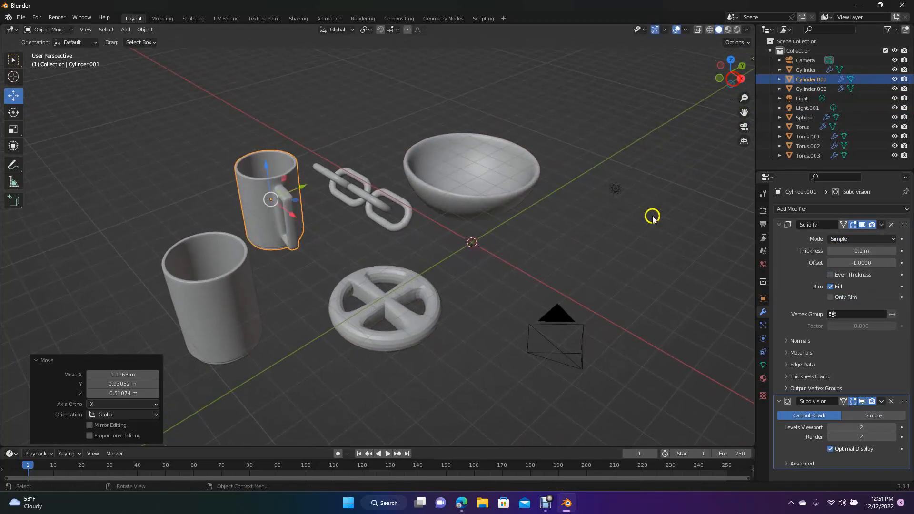
{"action": "left_click", "coordinate": [639, 236]}
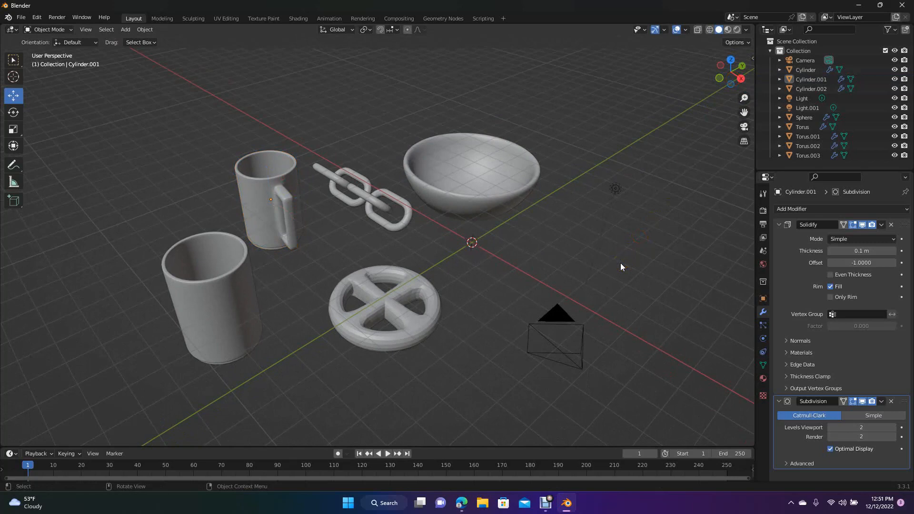